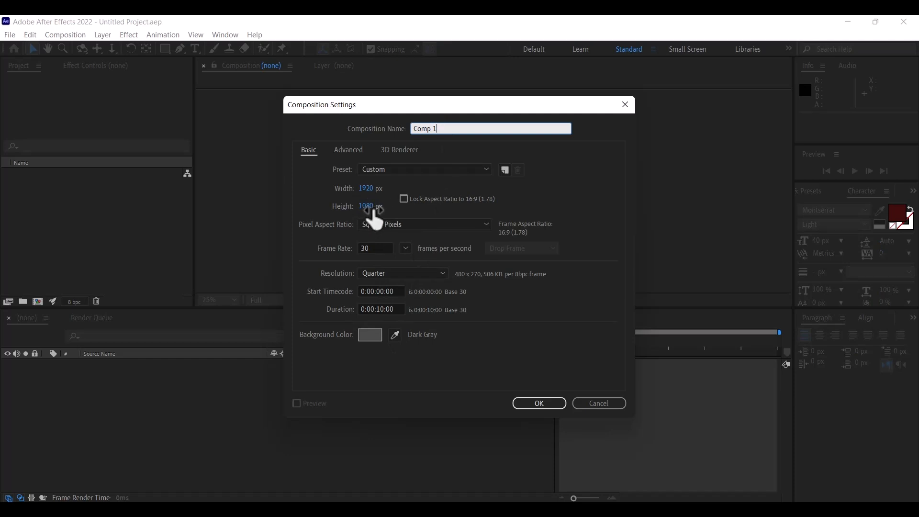
# Create Comp 1 at 1920×1080 with a duration of 0:00:05:00
pyautogui.click(382, 310)
pyautogui.press('BackSpace')
pyautogui.press('BackSpace')
pyautogui.press('BackSpace')
pyautogui.write('05')
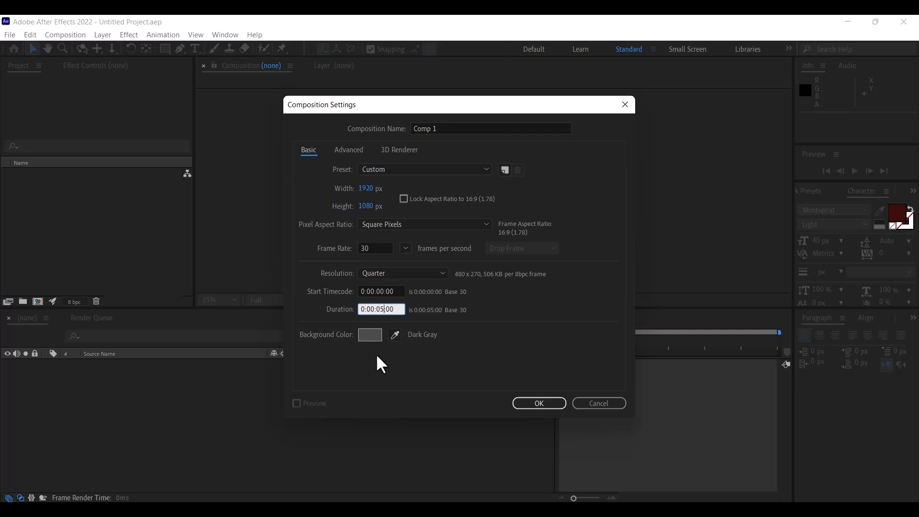
pyautogui.click(529, 404)
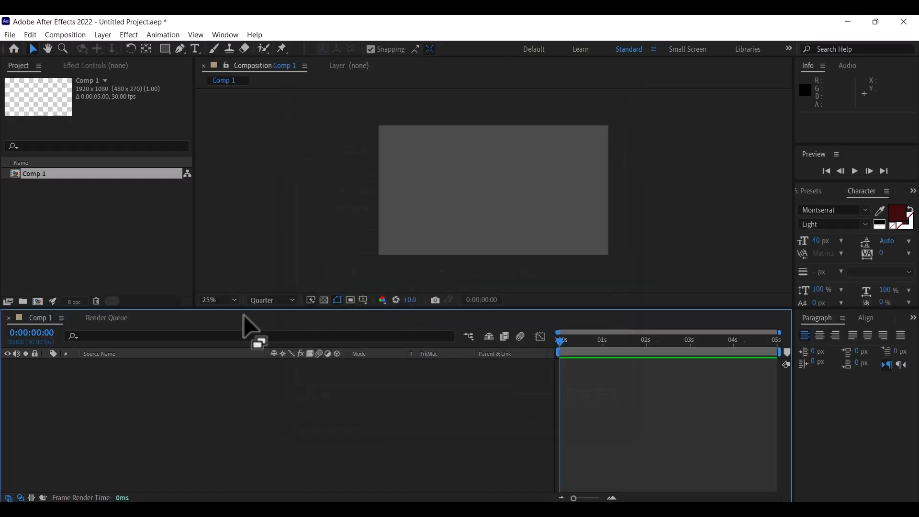
# Import logo_S.png, old metal texture.jpg and Tech-Hud.mp4 into the project
pyautogui.rightClick(85, 228)
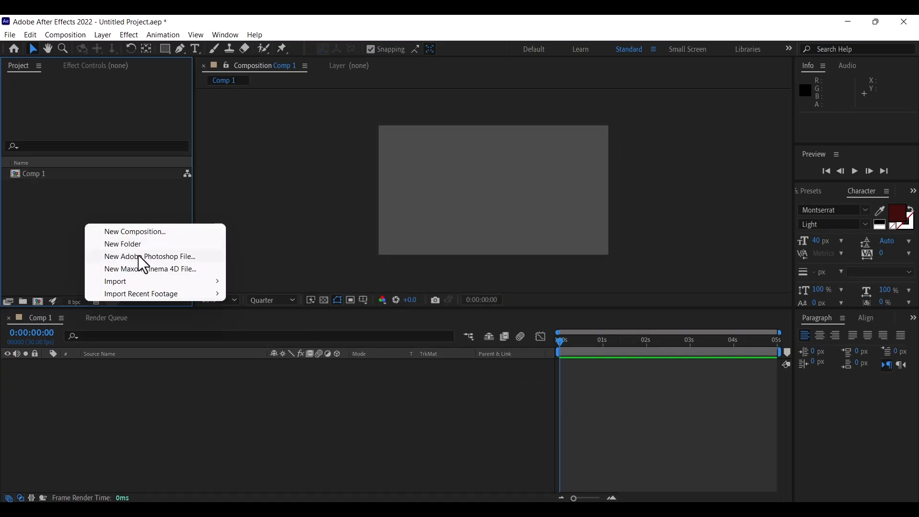
pyautogui.moveTo(128, 282)
pyautogui.click(255, 282)
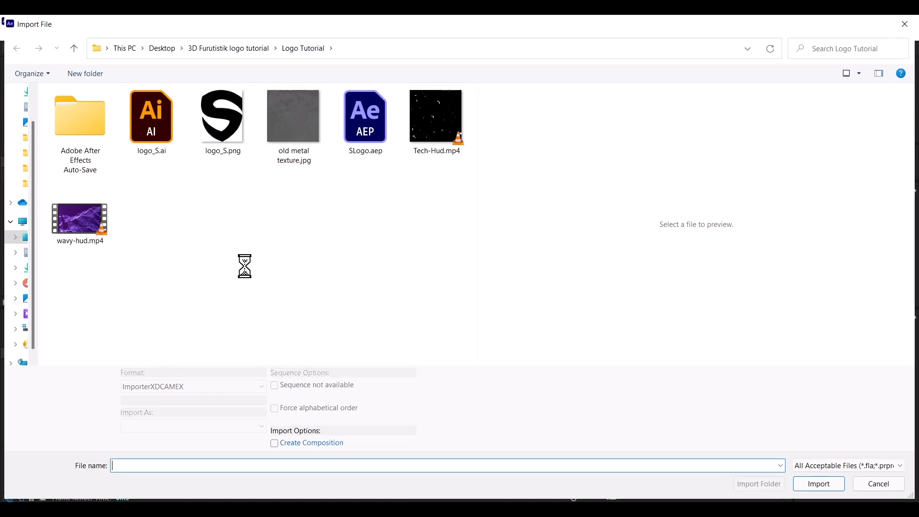
pyautogui.click(233, 132)
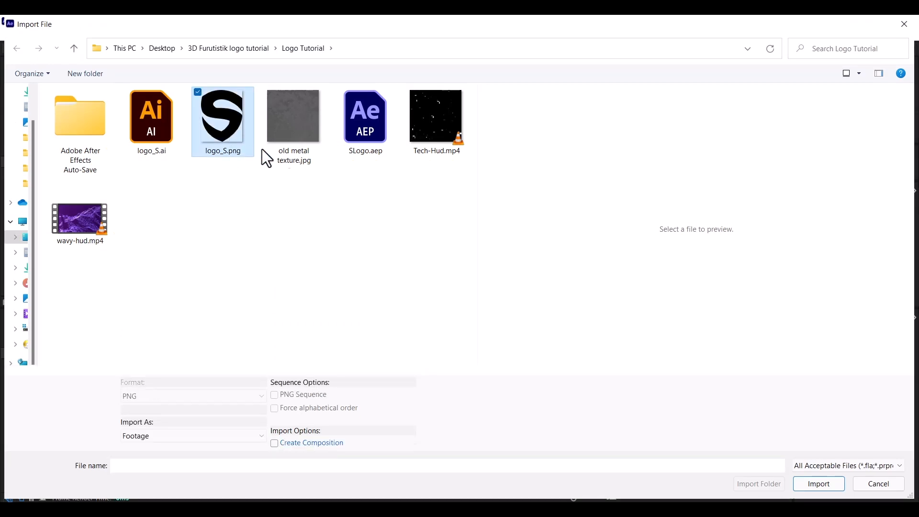
pyautogui.keyDown('ctrl'); pyautogui.click(291, 124); pyautogui.keyUp('ctrl')
pyautogui.keyDown('ctrl'); pyautogui.click(414, 117); pyautogui.keyUp('ctrl')
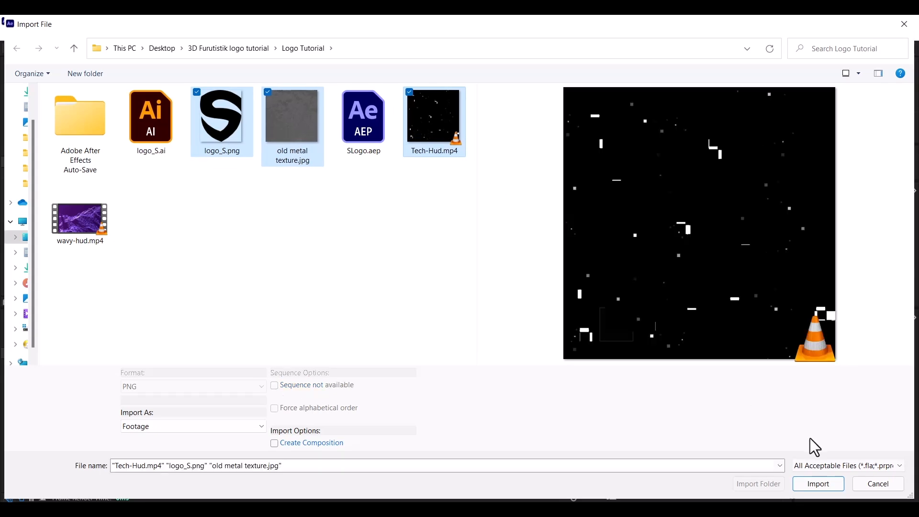
pyautogui.click(811, 485)
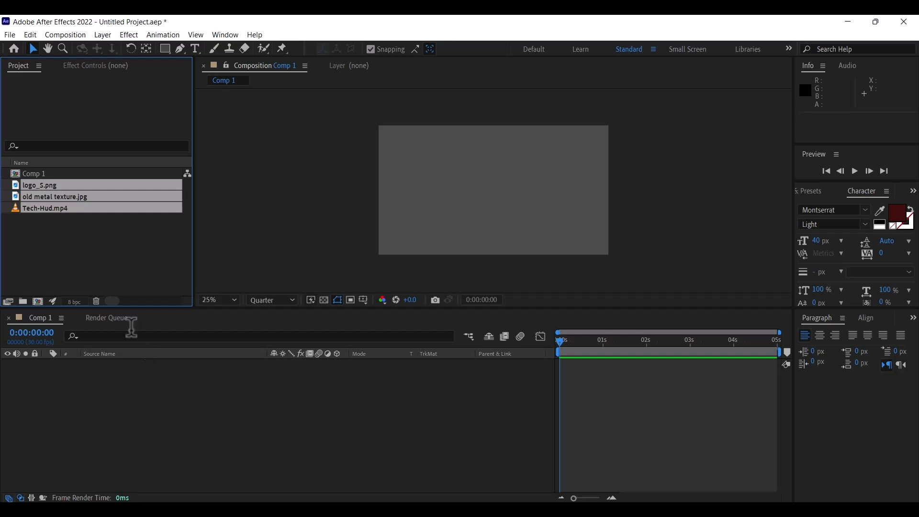
# Add the three files to Comp 1 and scale logo_S.png to 12%
pyautogui.moveTo(78, 186); pyautogui.dragTo(110, 406)
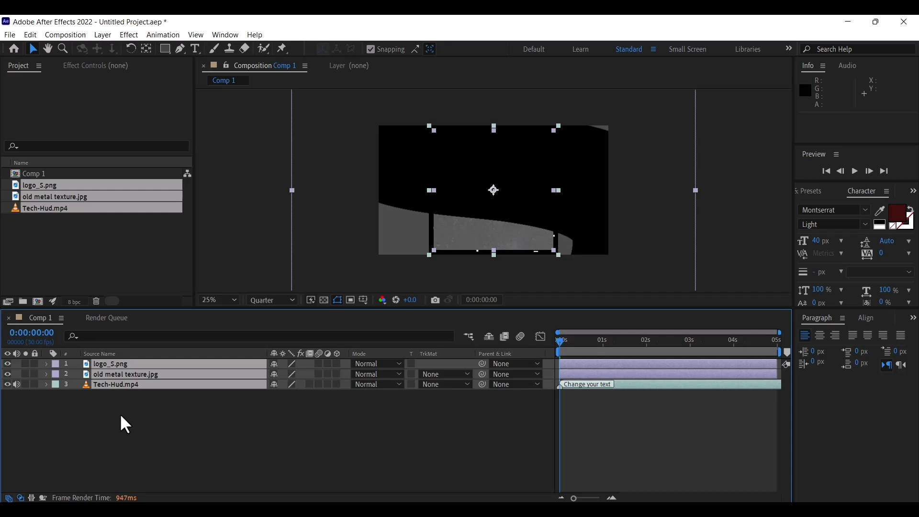
pyautogui.click(120, 416)
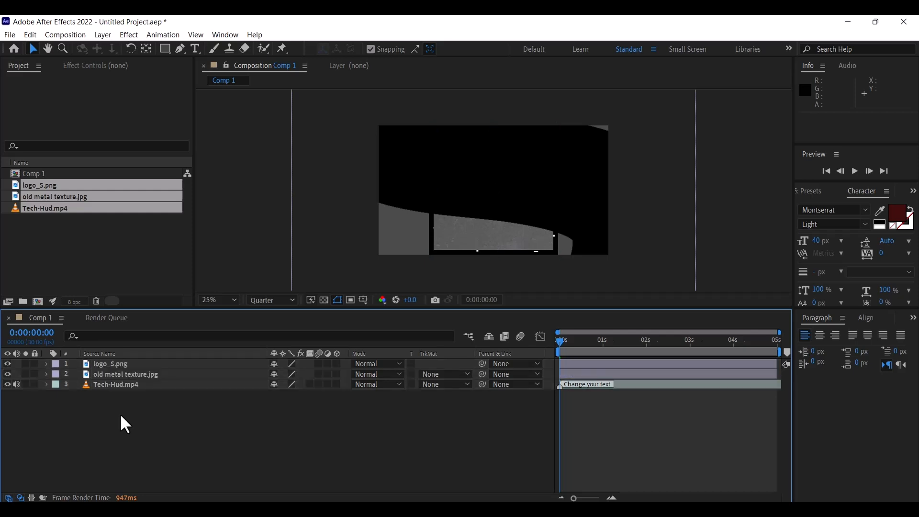
pyautogui.click(125, 363)
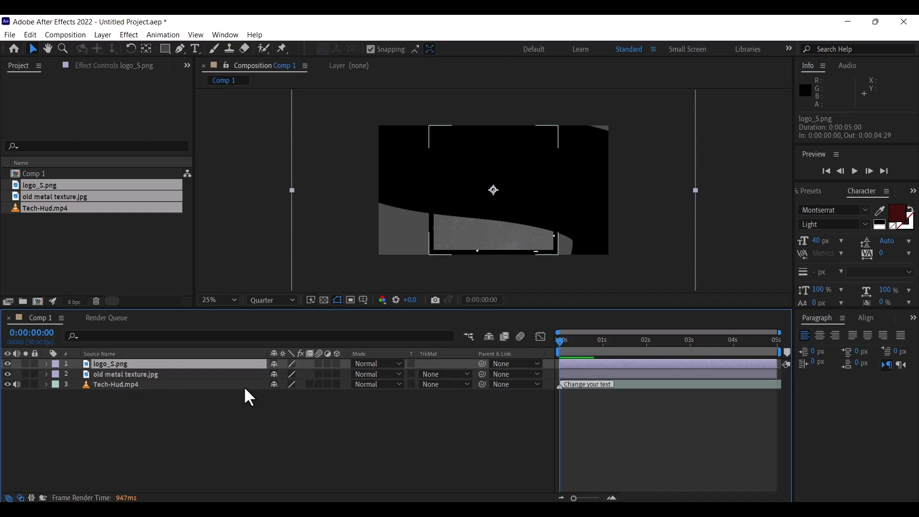
pyautogui.press('s')
pyautogui.moveTo(307, 374); pyautogui.dragTo(263, 381)
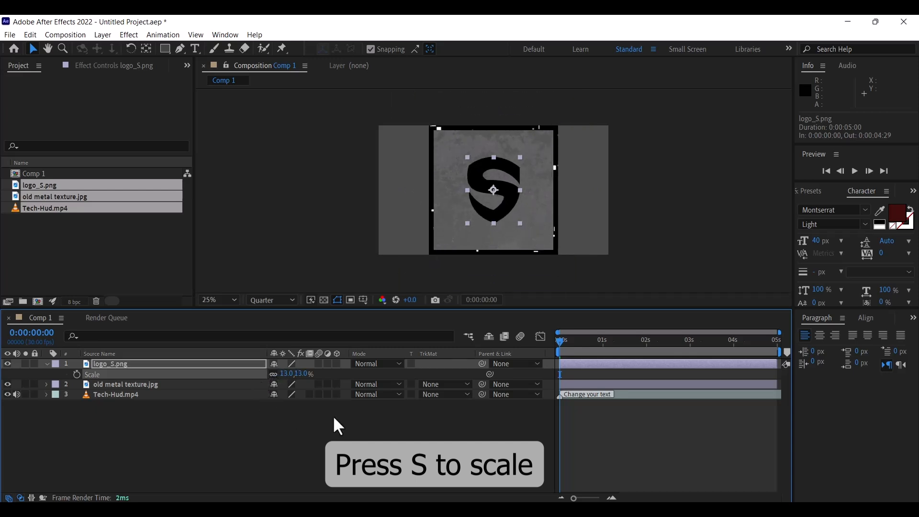
pyautogui.click(300, 374)
pyautogui.write('10')
pyautogui.press('Return')
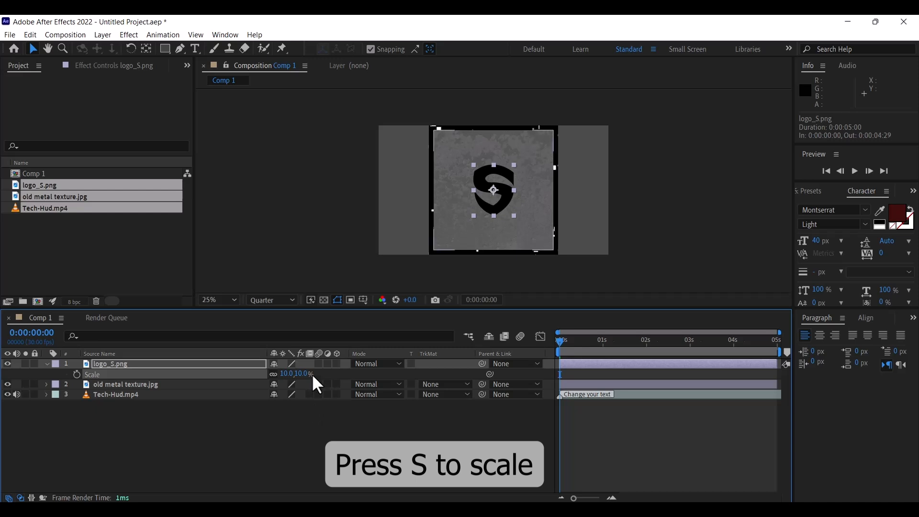
pyautogui.click(301, 374)
pyautogui.write('12')
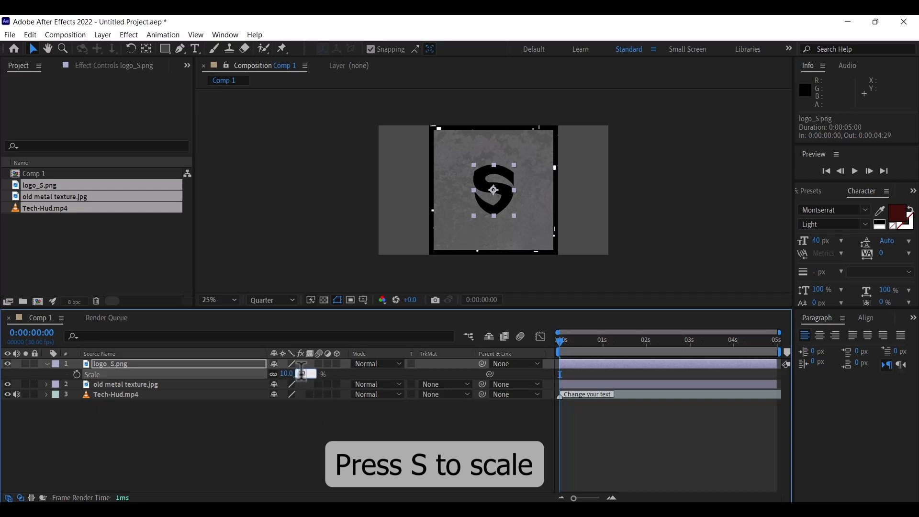
pyautogui.press('Return')
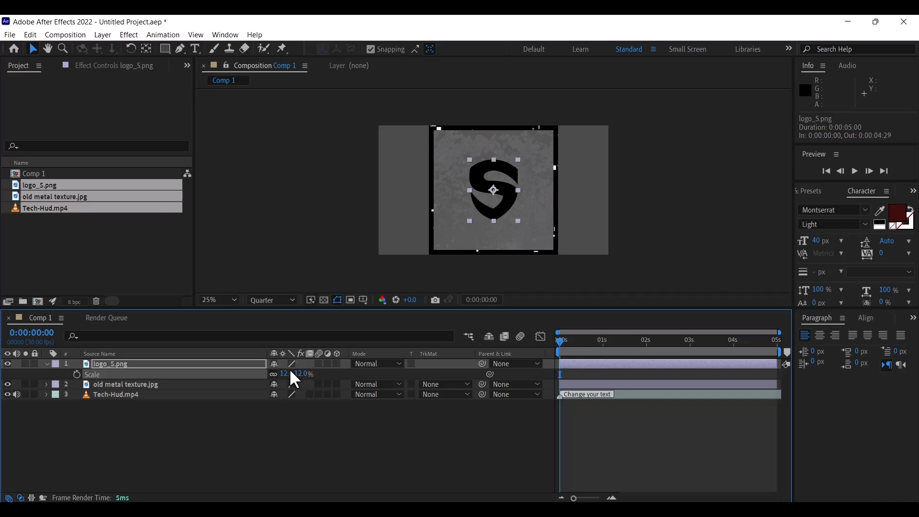
# Hide the old metal texture layer and reselect logo_S.png
pyautogui.click(217, 426)
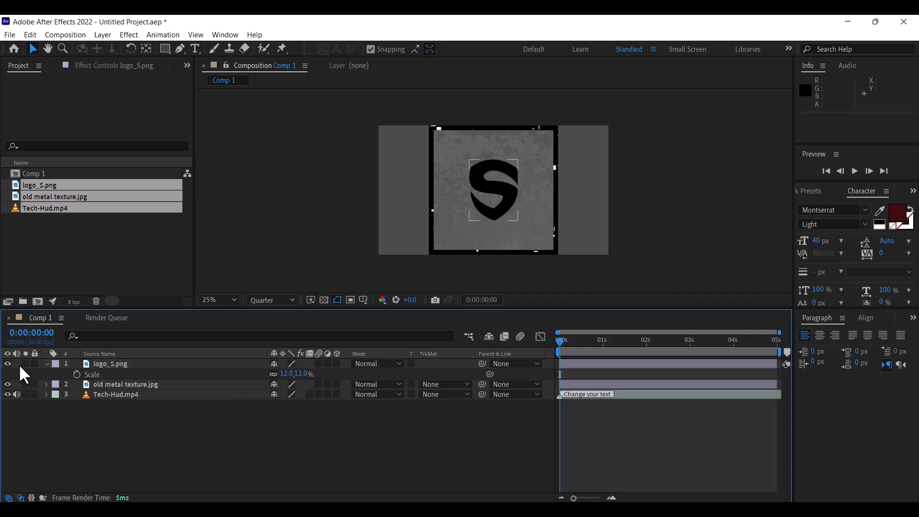
pyautogui.click(46, 364)
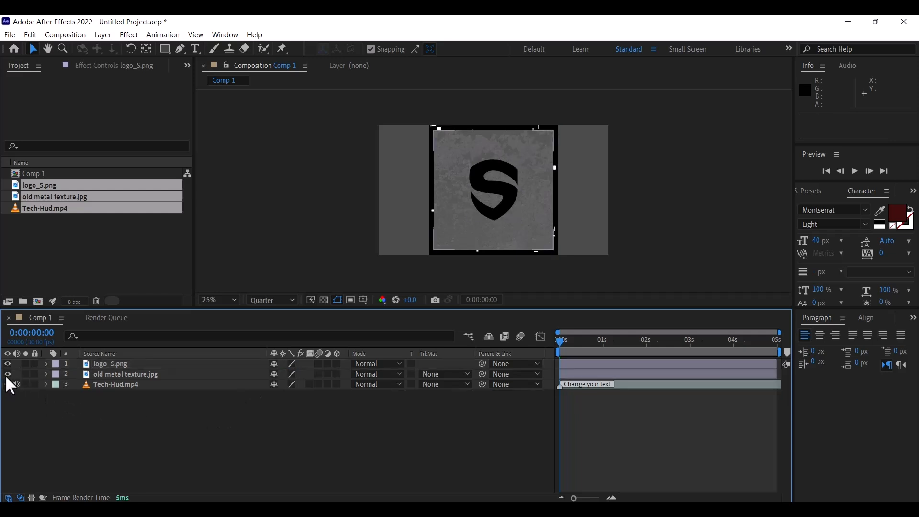
pyautogui.click(7, 374)
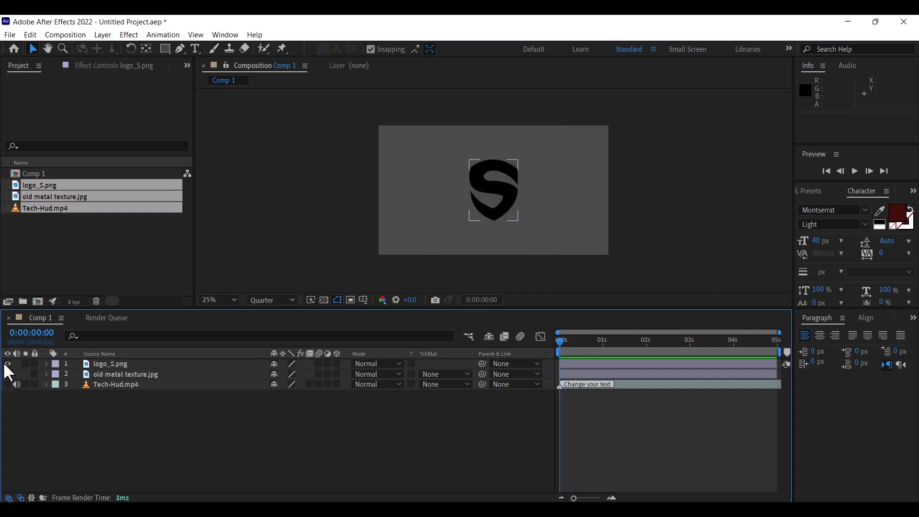
pyautogui.click(106, 365)
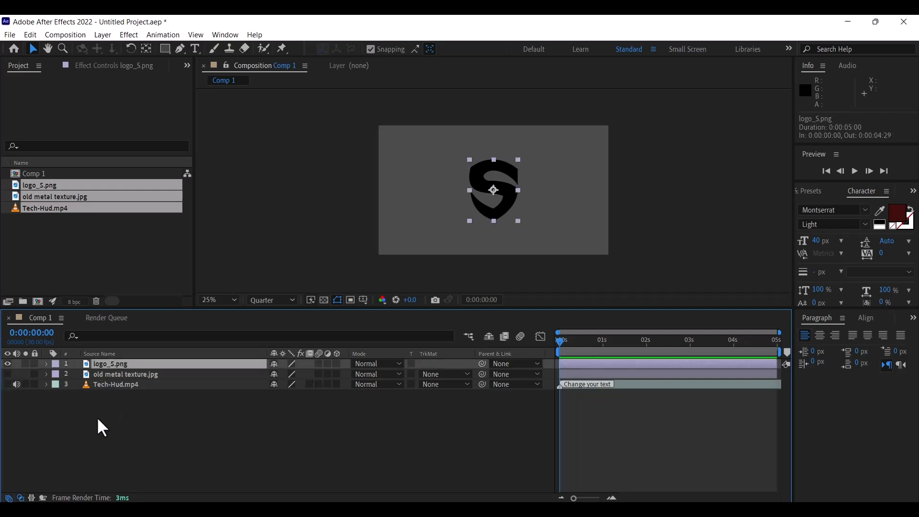
# Pre-compose logo_S.png into a comp named Logo, moving all attributes
pyautogui.rightClick(108, 364)
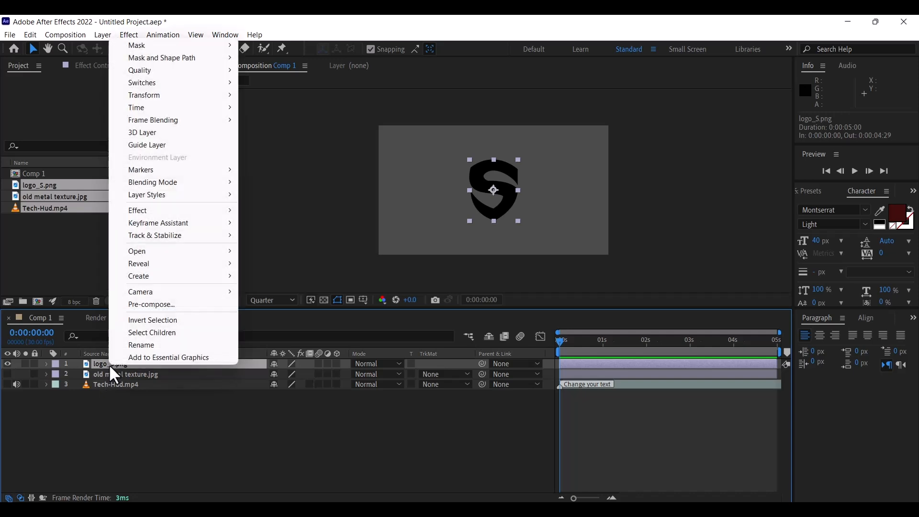
pyautogui.click(151, 305)
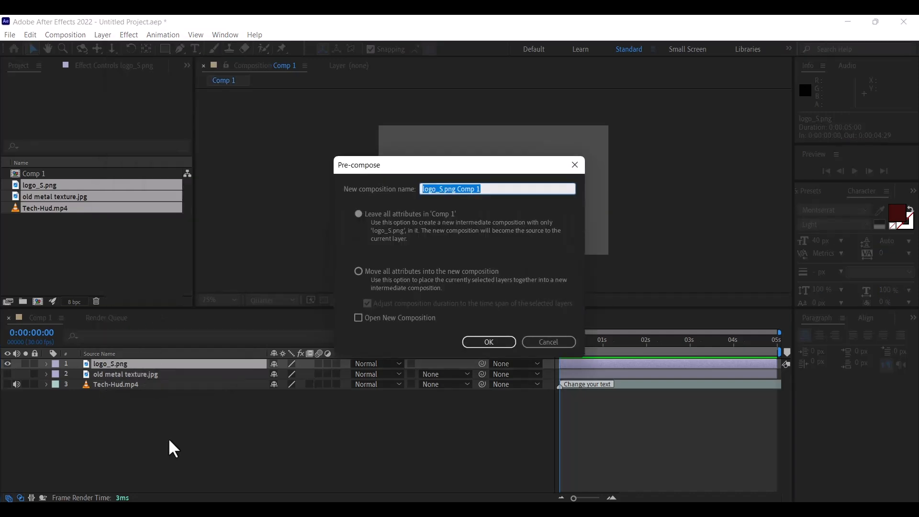
pyautogui.write('Logo')
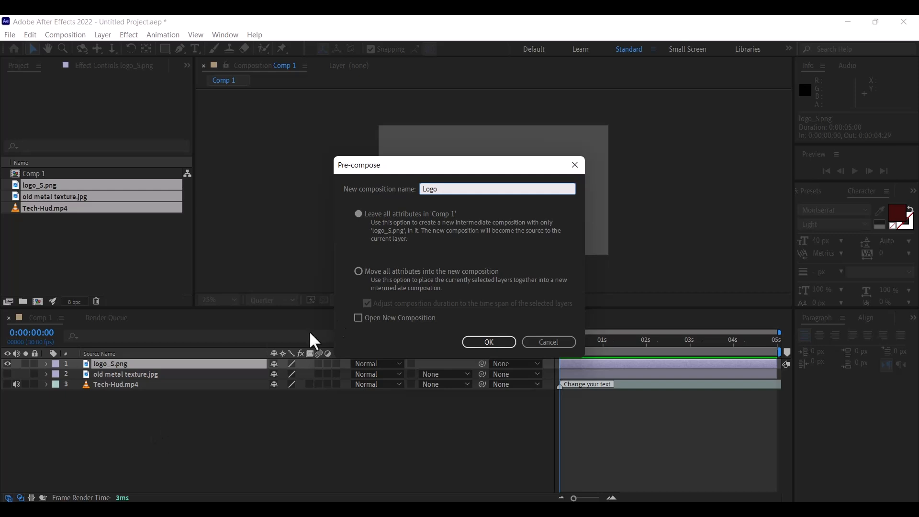
pyautogui.click(359, 272)
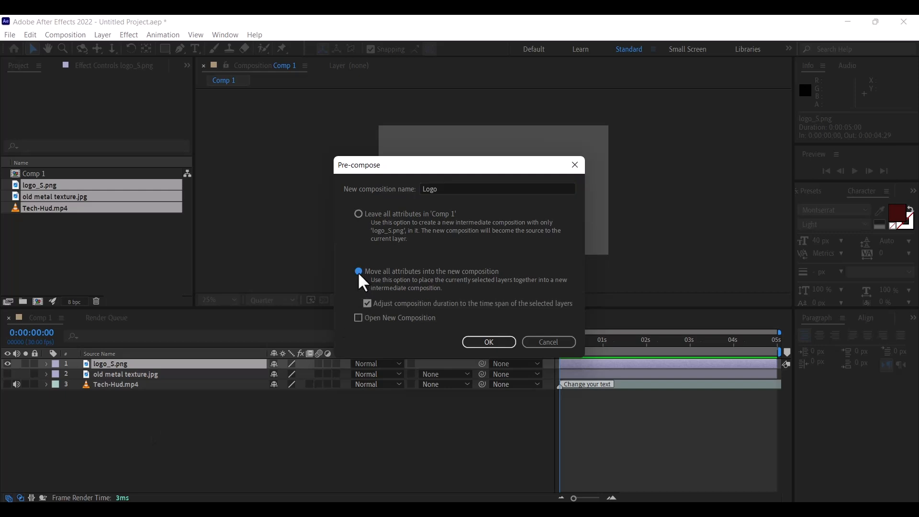
pyautogui.click(486, 343)
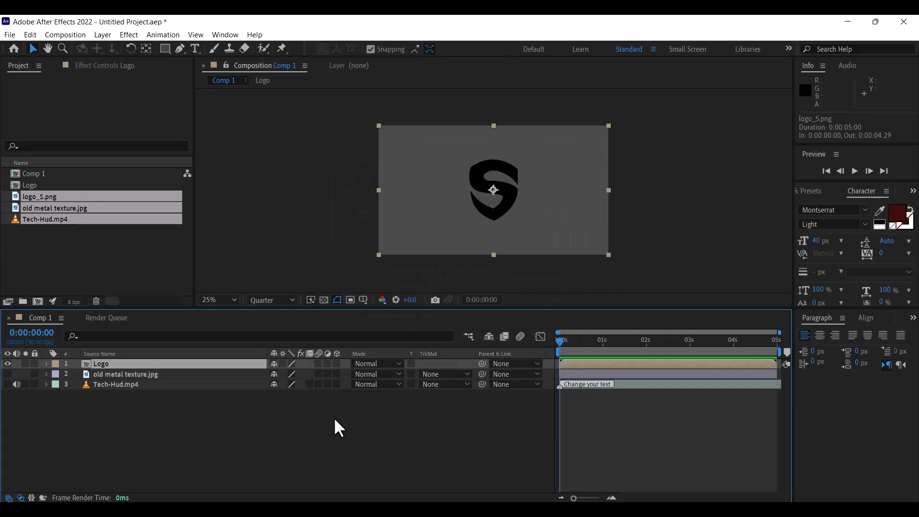
# Auto-trace the Logo layer with the default settings to outline the S
pyautogui.click(334, 417)
pyautogui.click(101, 34)
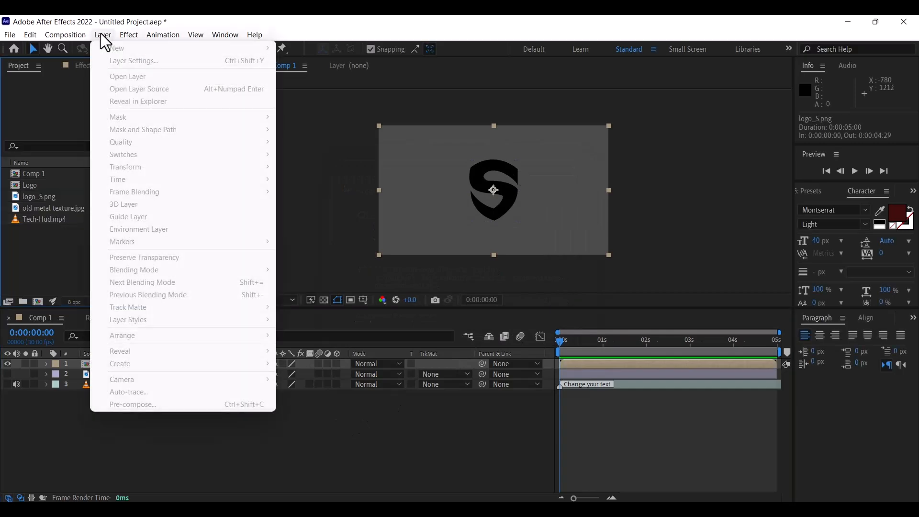
pyautogui.click(83, 401)
pyautogui.click(98, 365)
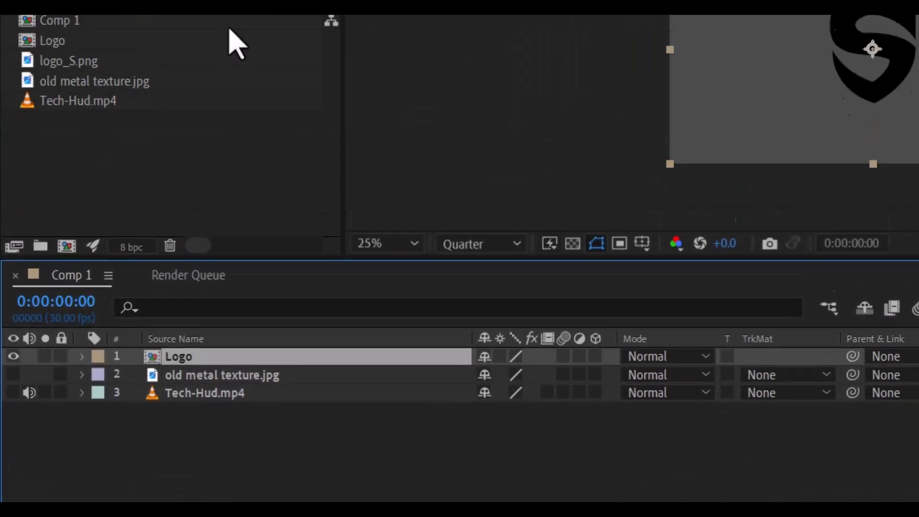
pyautogui.click(188, 49)
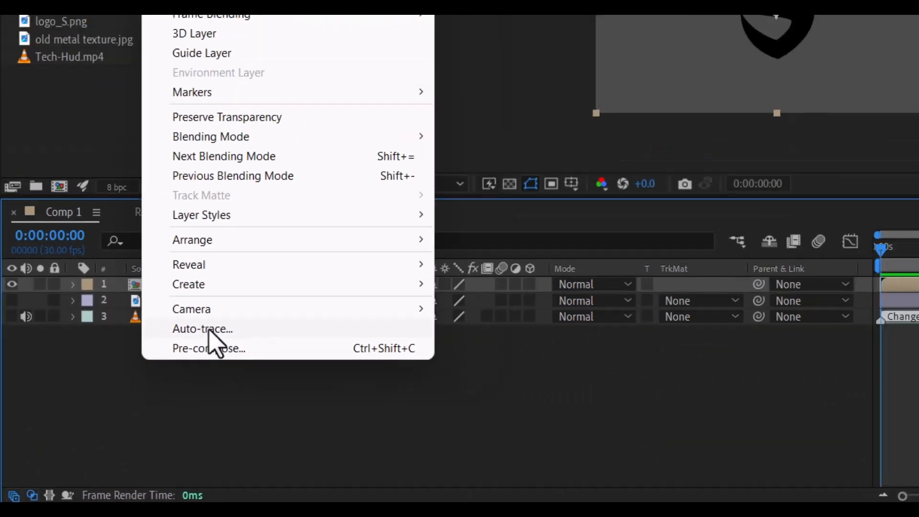
pyautogui.click(308, 249)
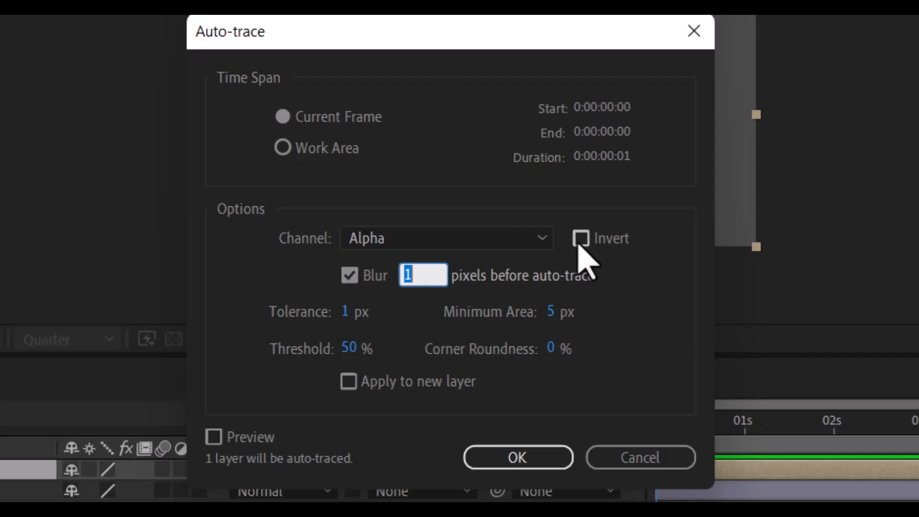
pyautogui.click(518, 457)
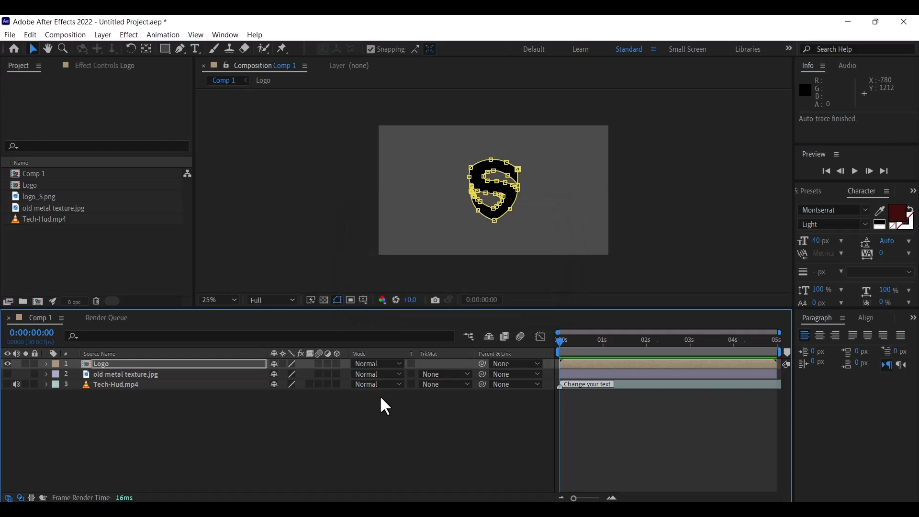
# Create a black 1920×1080 solid layer named element
pyautogui.click(203, 421)
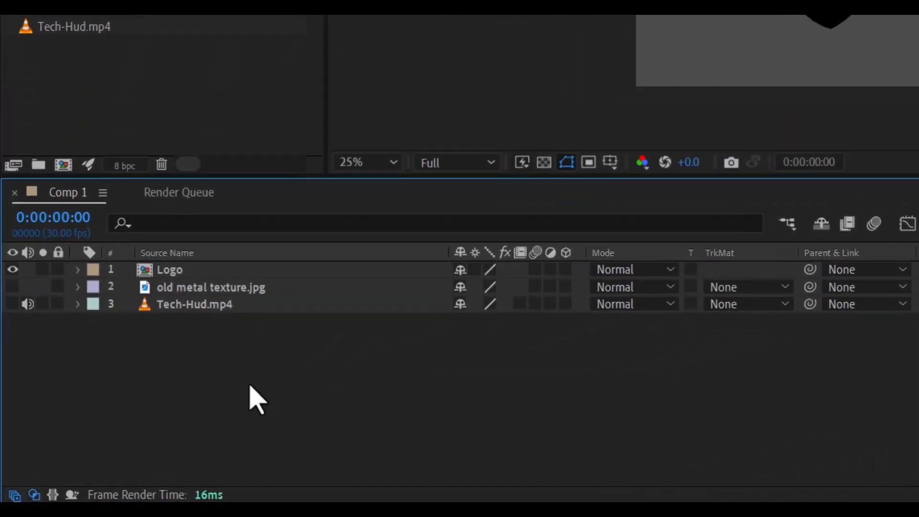
pyautogui.rightClick(149, 429)
pyautogui.moveTo(340, 146)
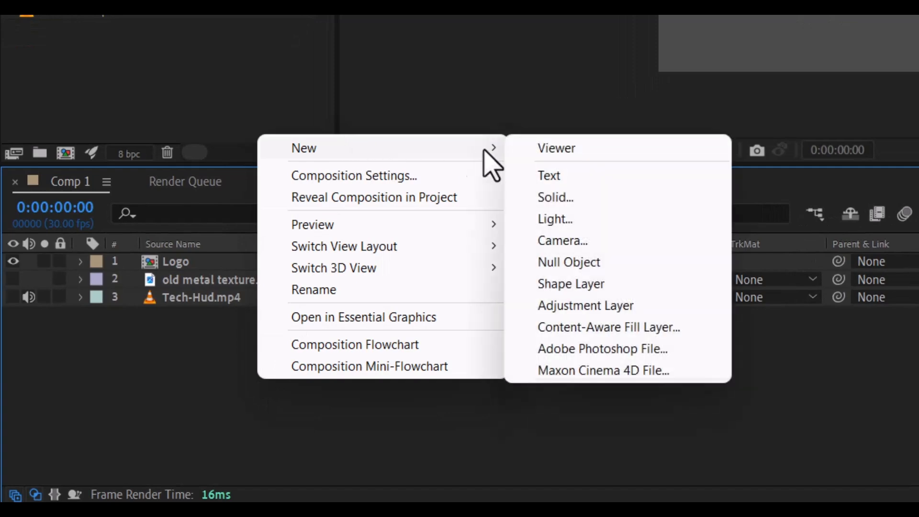
pyautogui.click(556, 198)
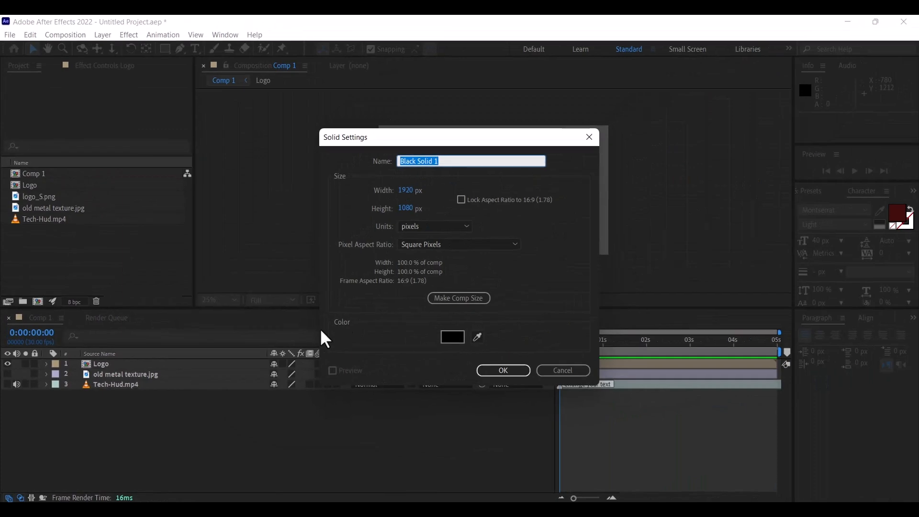
pyautogui.write('element')
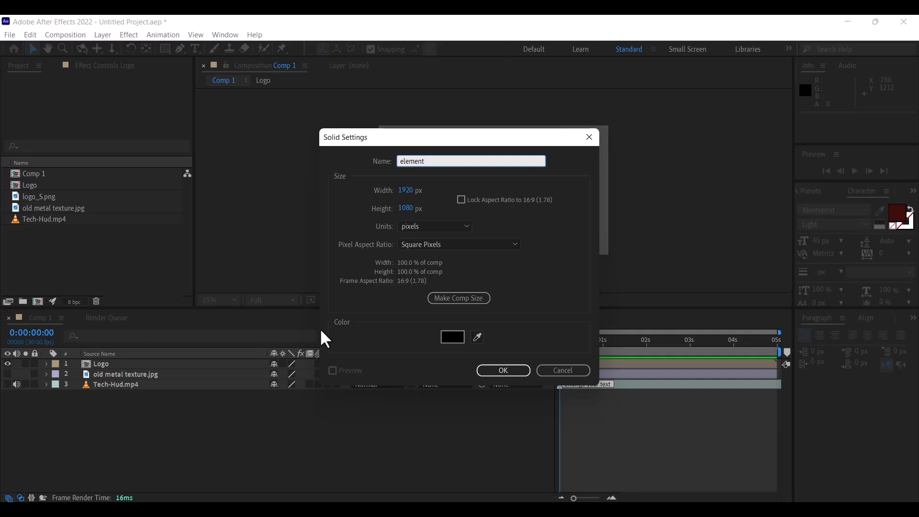
pyautogui.click(480, 372)
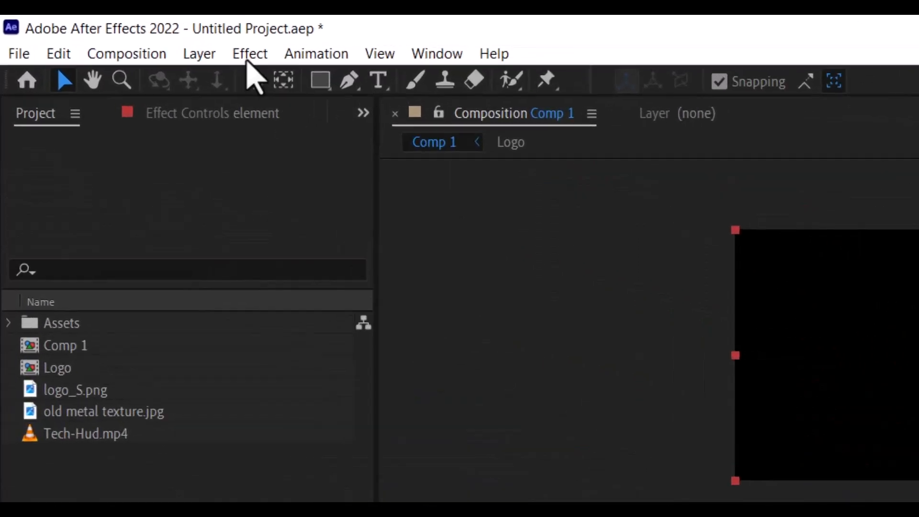
# Apply the Video Copilot Element effect to the element solid
pyautogui.click(252, 53)
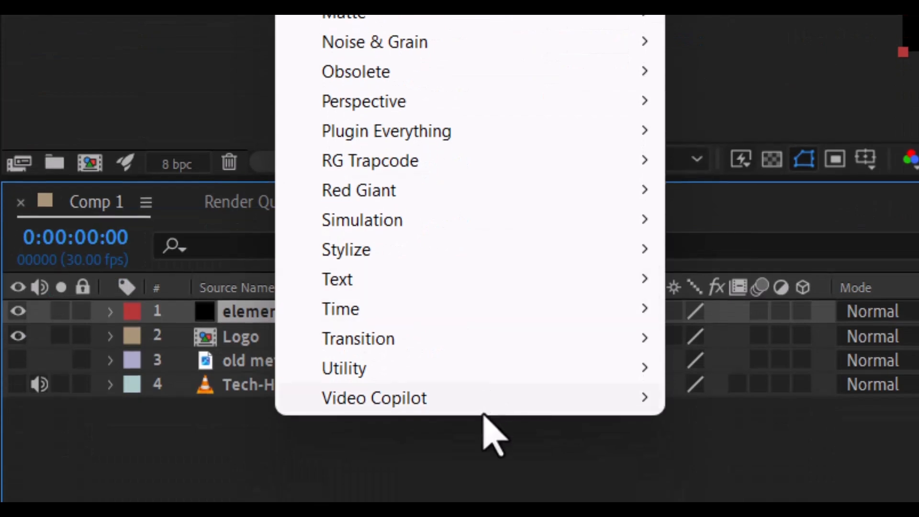
pyautogui.moveTo(486, 398)
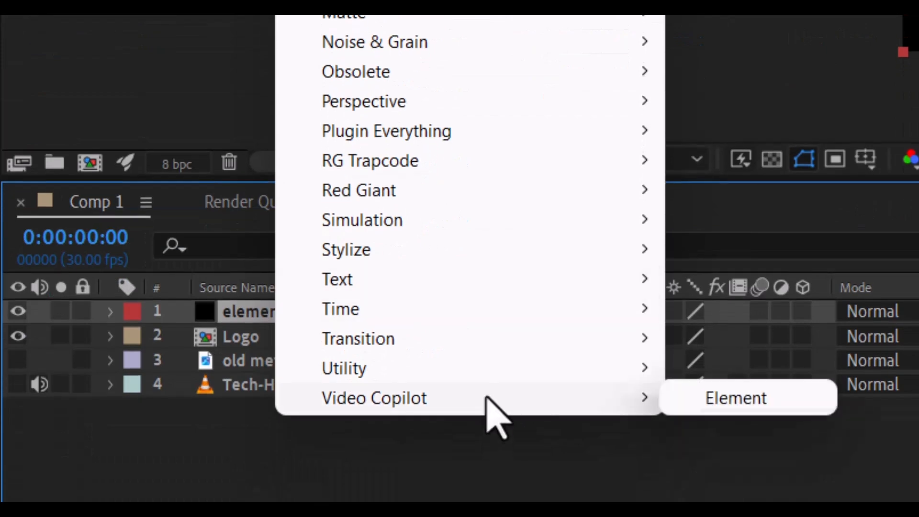
pyautogui.click(758, 400)
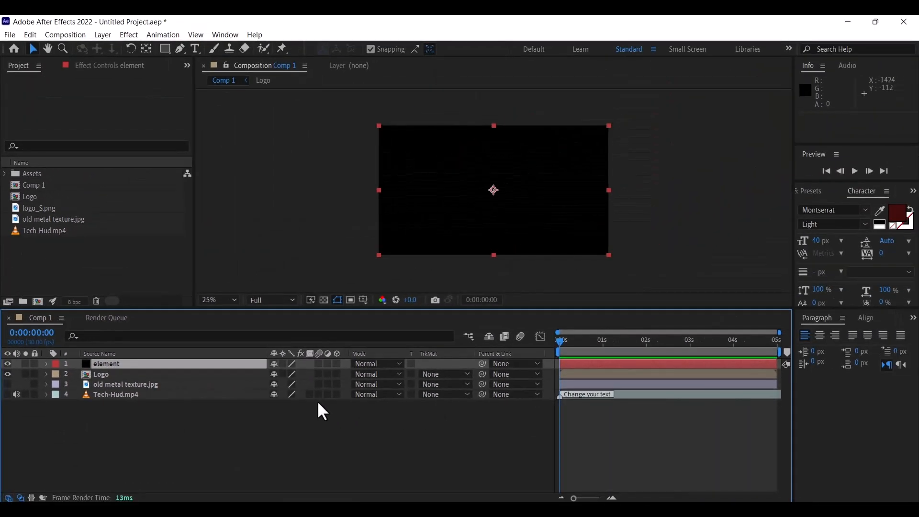
# Set Element's Custom Path Layer 1 to the Logo layer
pyautogui.click(102, 364)
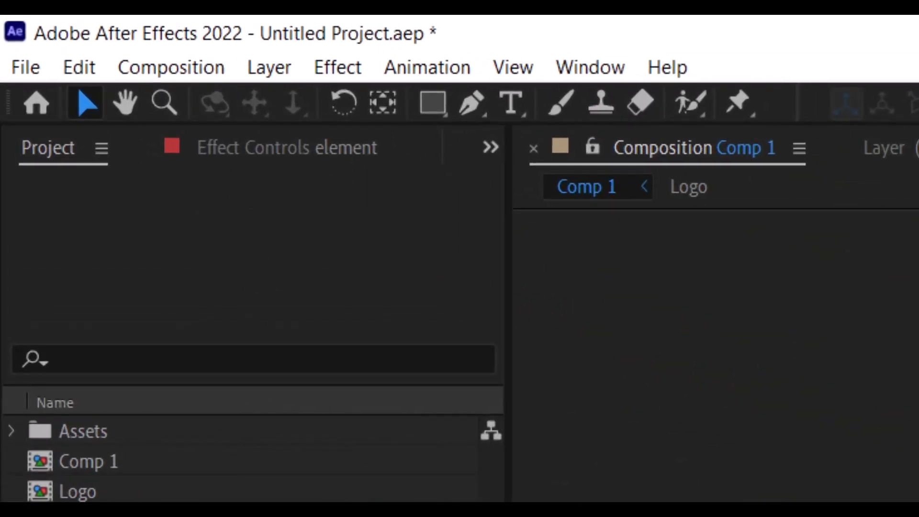
pyautogui.click(286, 148)
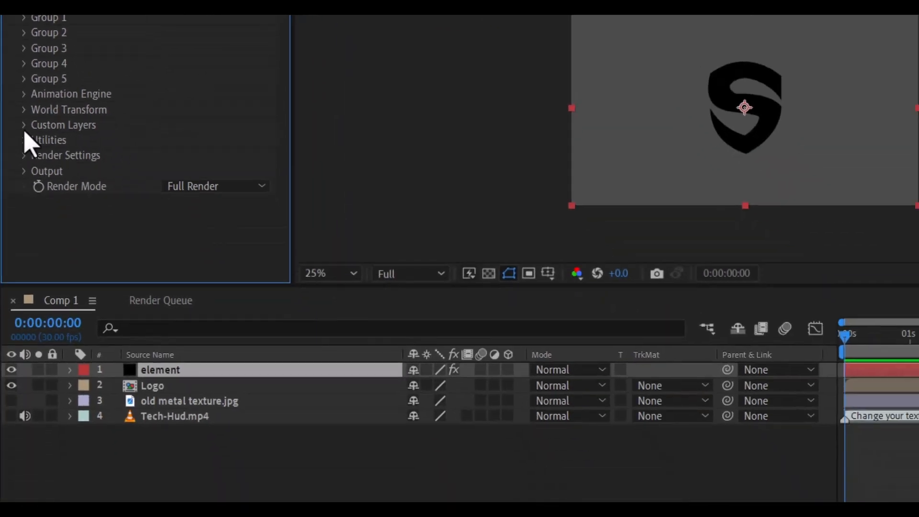
pyautogui.click(25, 125)
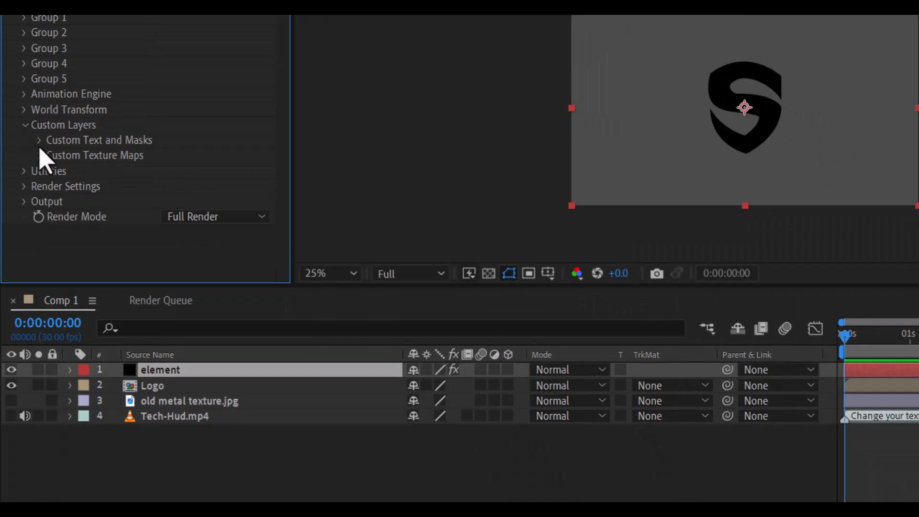
pyautogui.click(40, 141)
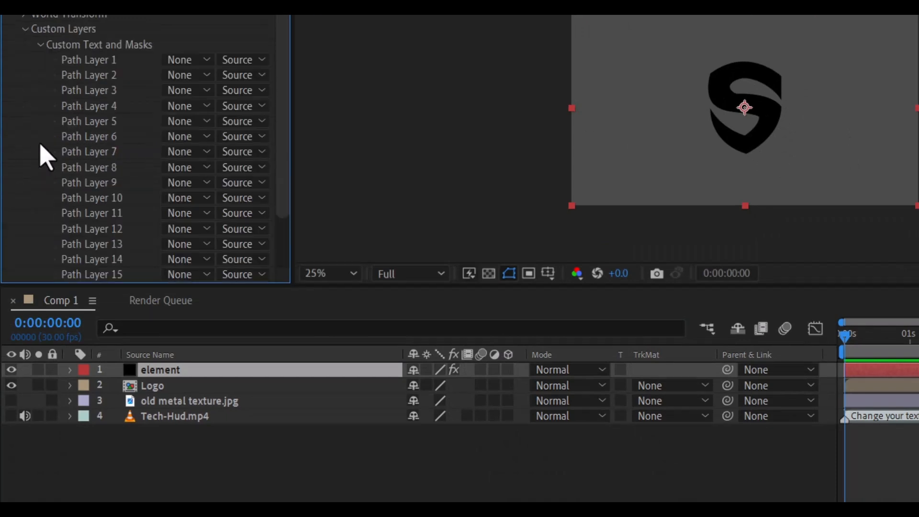
pyautogui.click(202, 62)
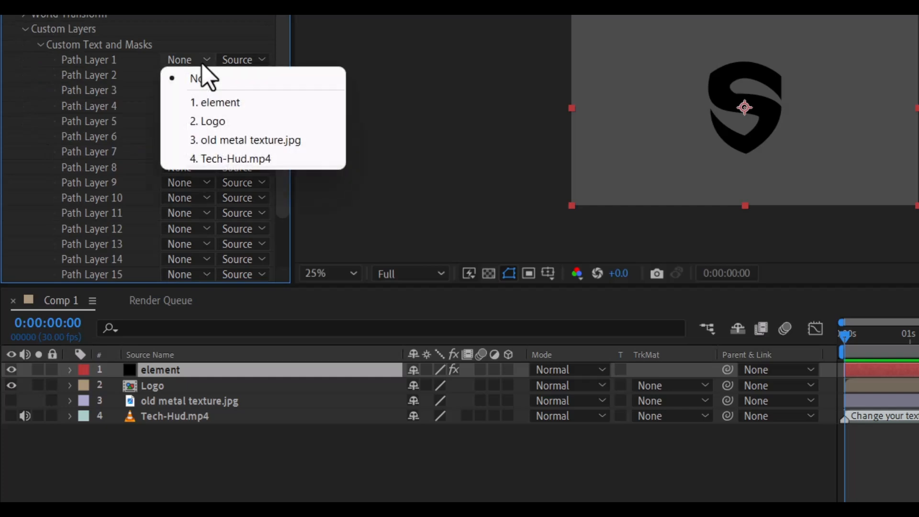
pyautogui.click(211, 123)
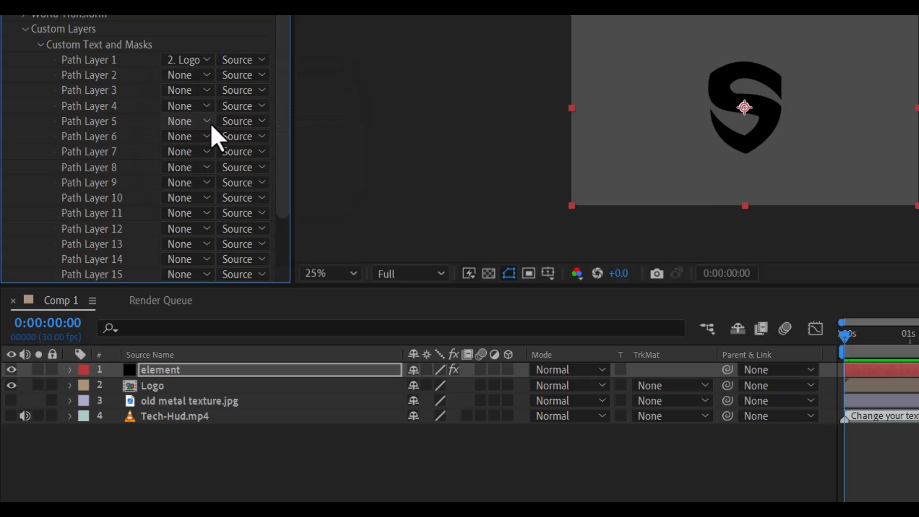
# Assign old metal texture.jpg and Tech-Hud.mp4 as custom texture Layers 1 and 2
pyautogui.click(41, 45)
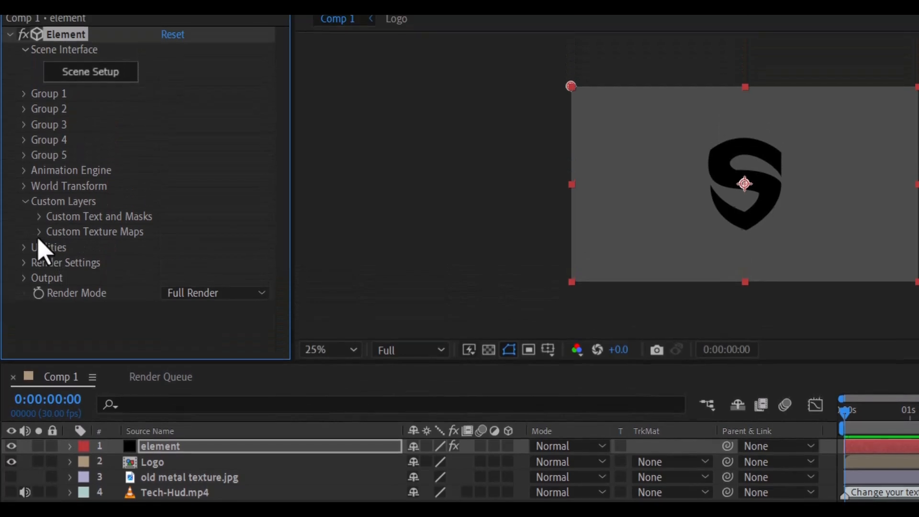
pyautogui.click(38, 235)
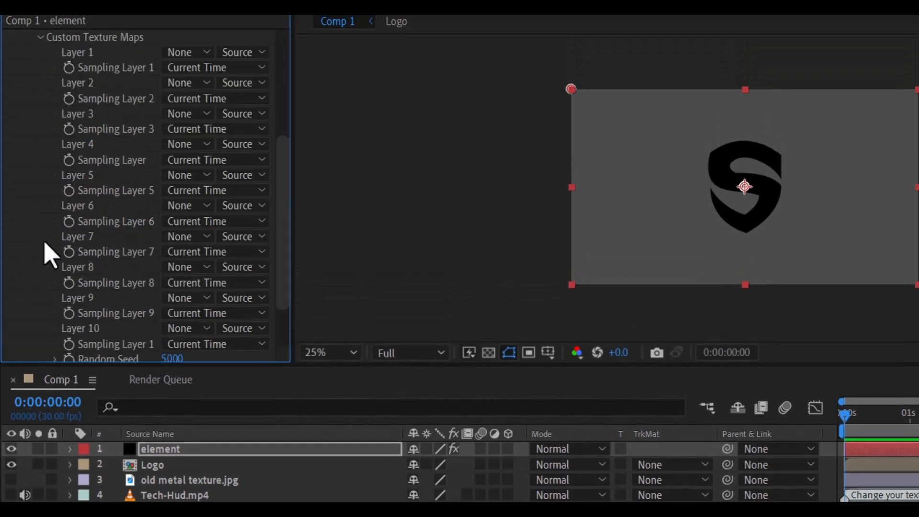
pyautogui.click(203, 53)
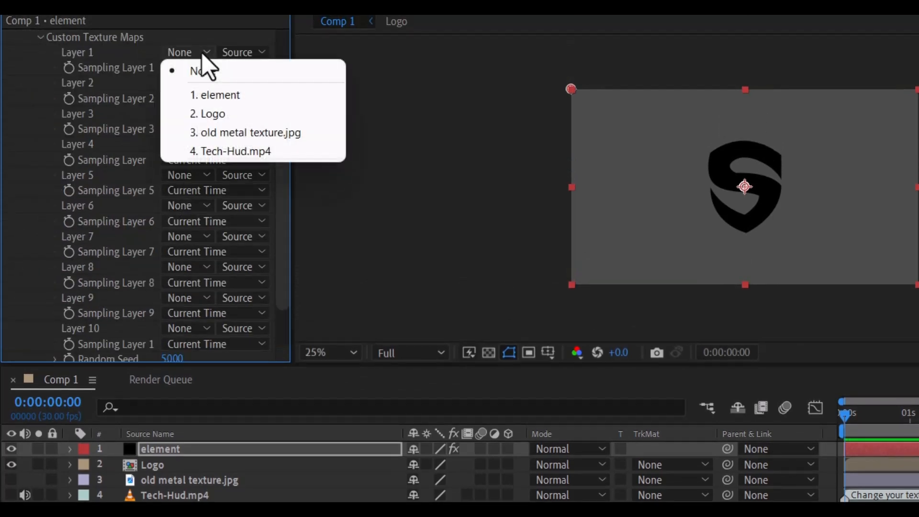
pyautogui.click(210, 136)
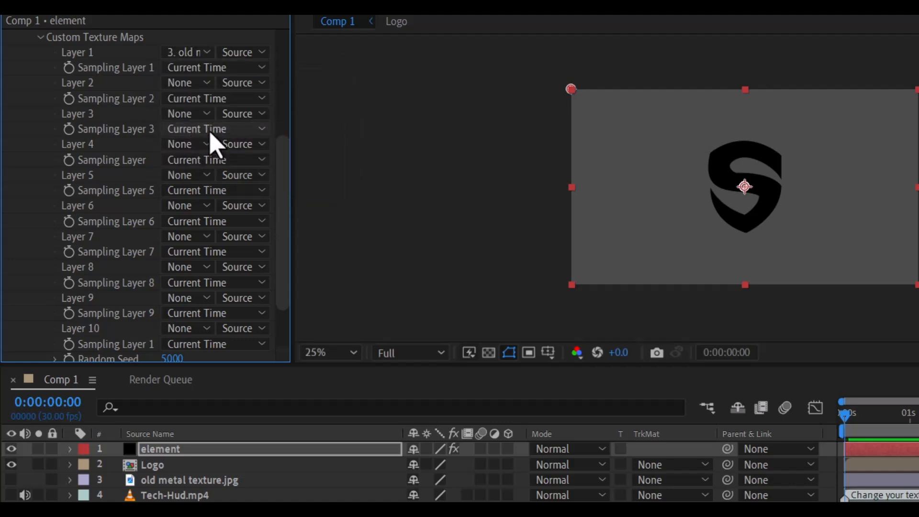
pyautogui.click(206, 86)
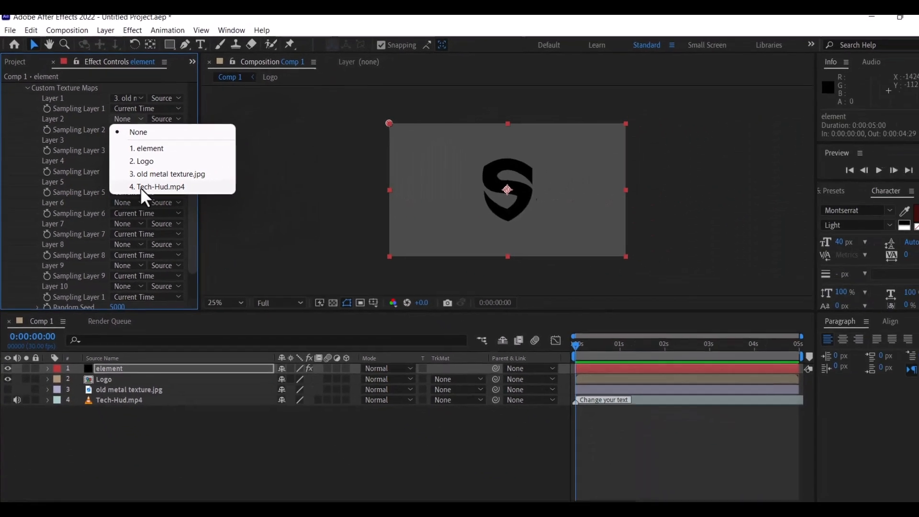
pyautogui.click(207, 183)
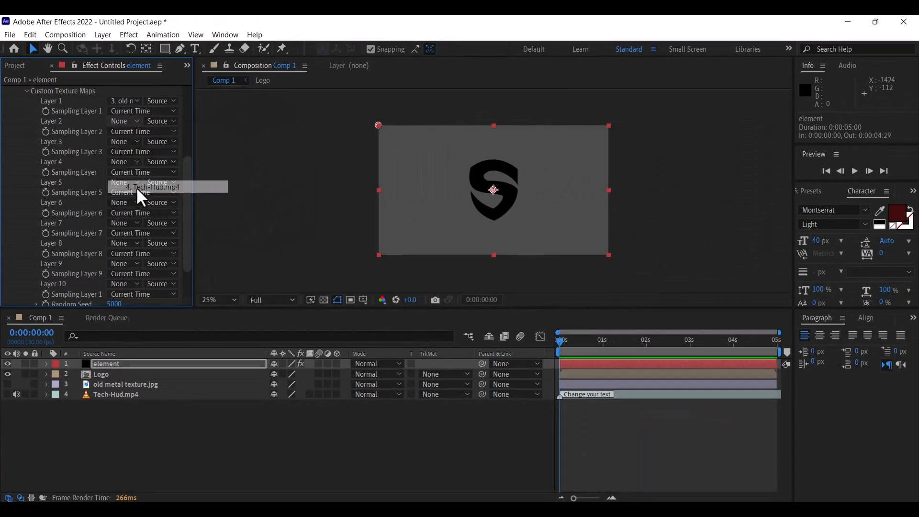
# Hide the Logo layer and reselect the element layer
pyautogui.click(105, 430)
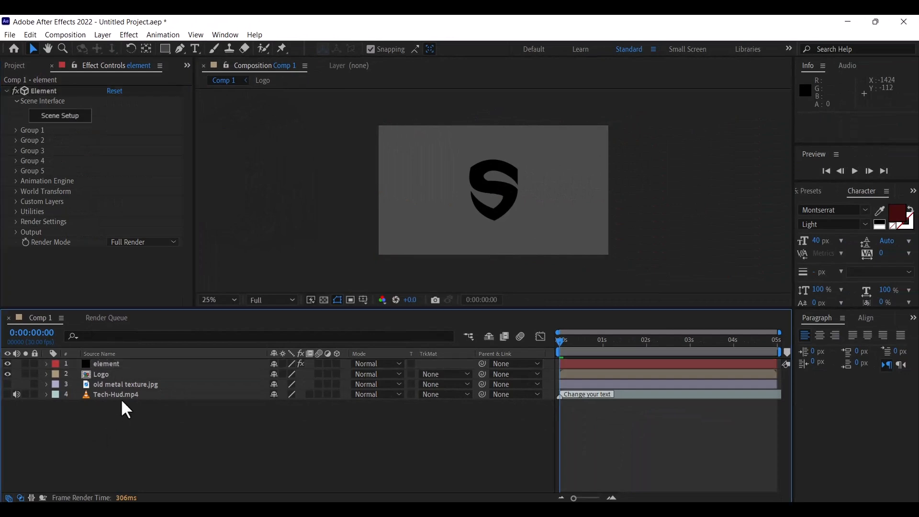
pyautogui.click(120, 372)
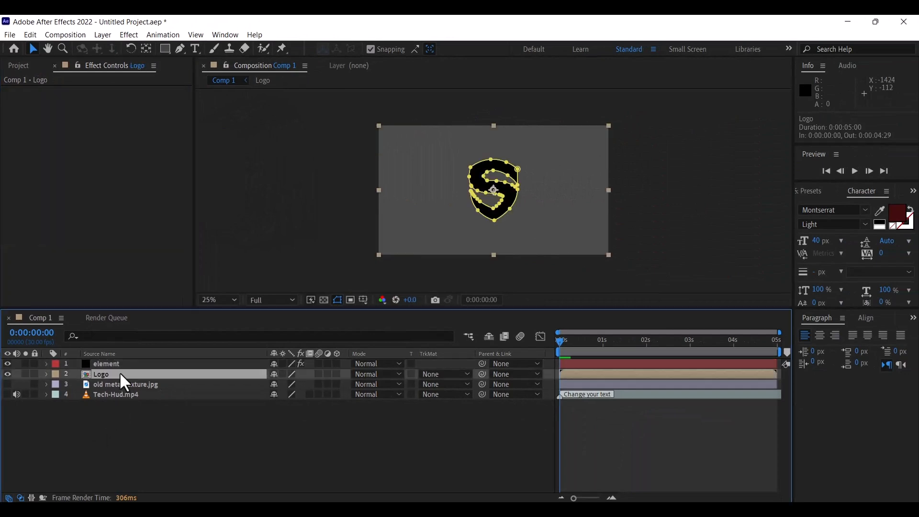
pyautogui.click(7, 374)
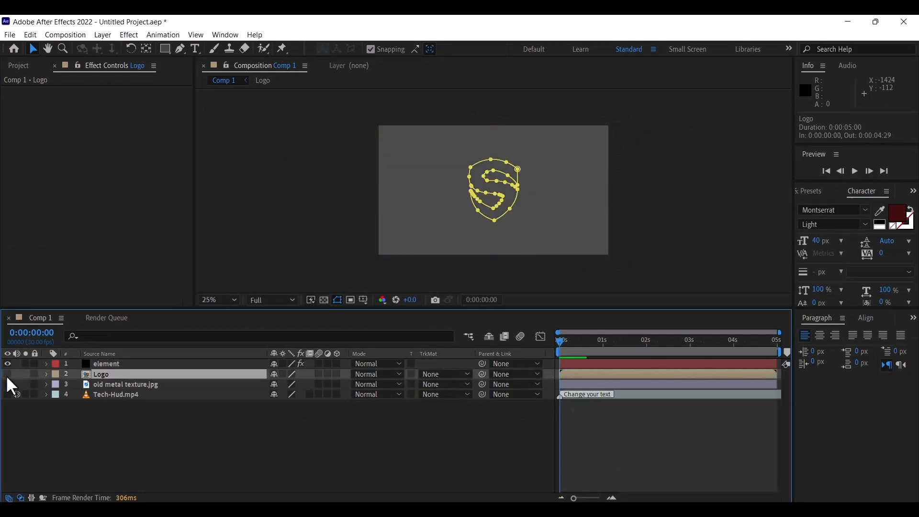
pyautogui.click(111, 364)
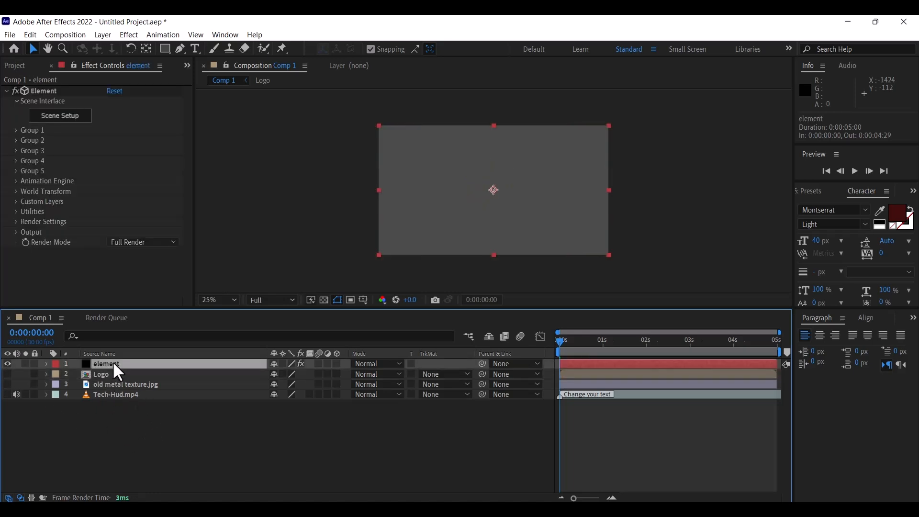
# Extrude the custom Logo path in Scene Setup with Extreme path resolution
pyautogui.click(67, 119)
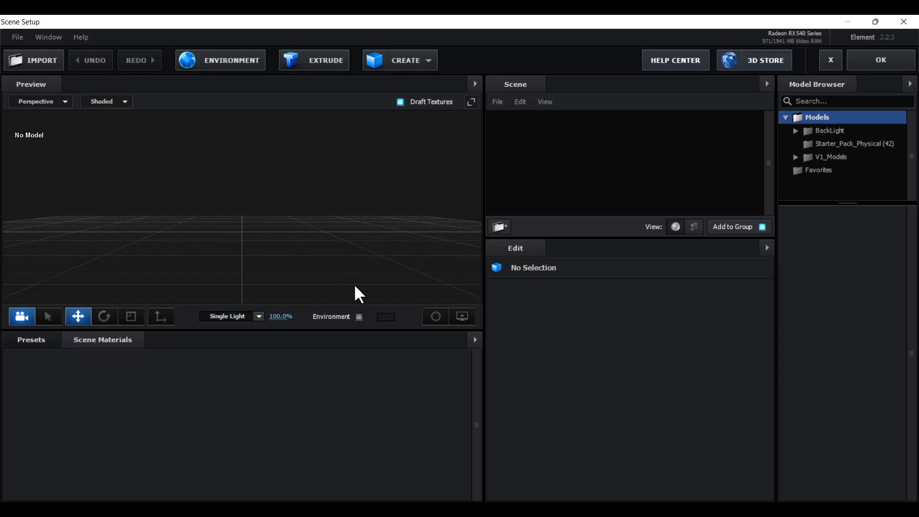
pyautogui.click(316, 68)
pyautogui.moveTo(405, 268); pyautogui.dragTo(360, 251)
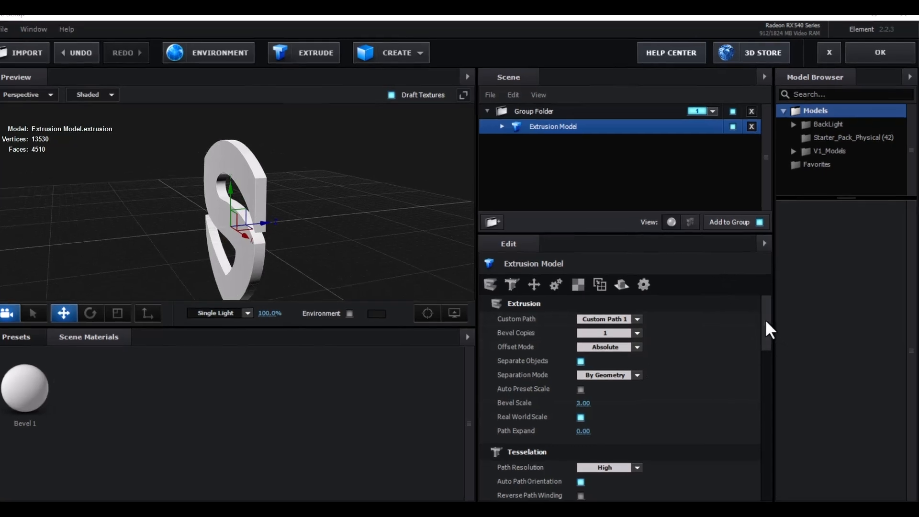
pyautogui.moveTo(765, 322); pyautogui.dragTo(763, 356)
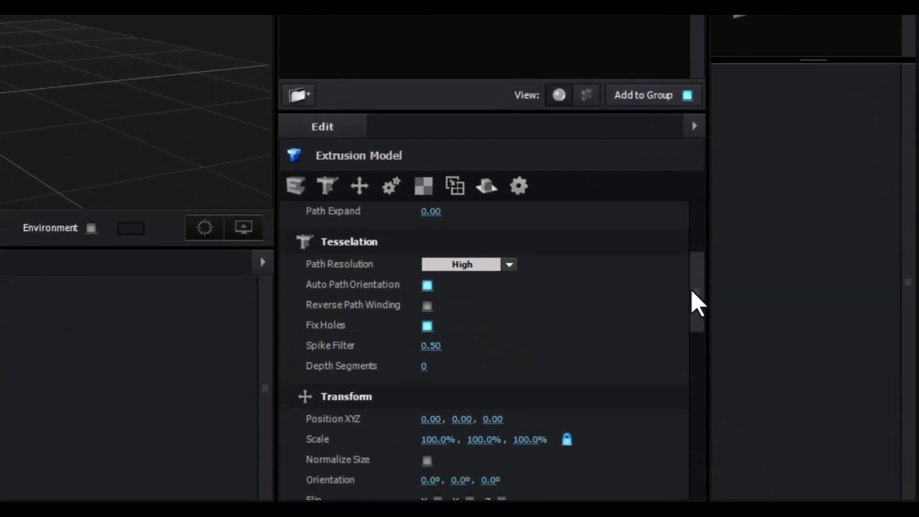
pyautogui.scroll(5, 146, 96)
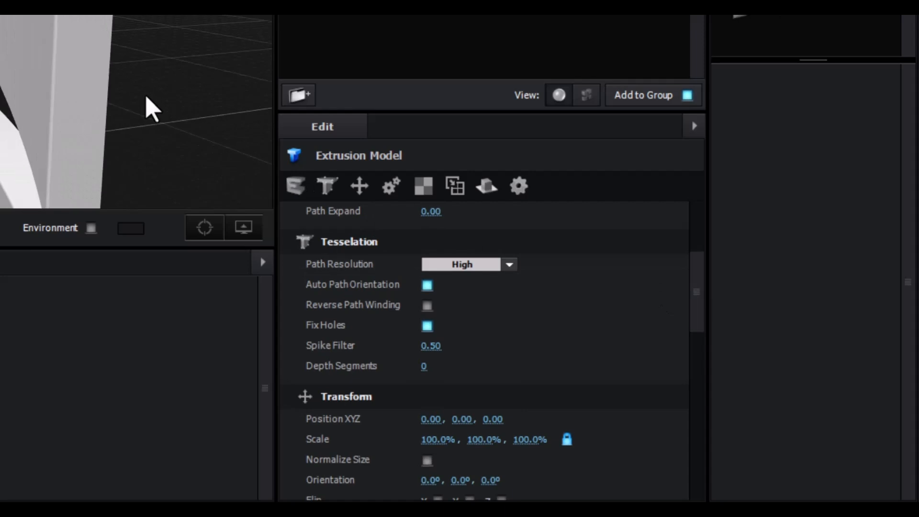
pyautogui.scroll(3, 145, 96)
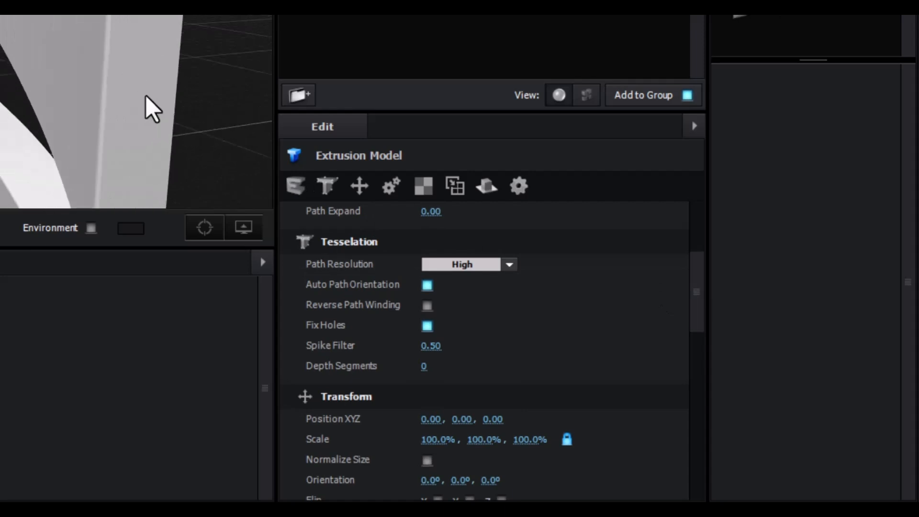
pyautogui.click(509, 265)
pyautogui.click(471, 362)
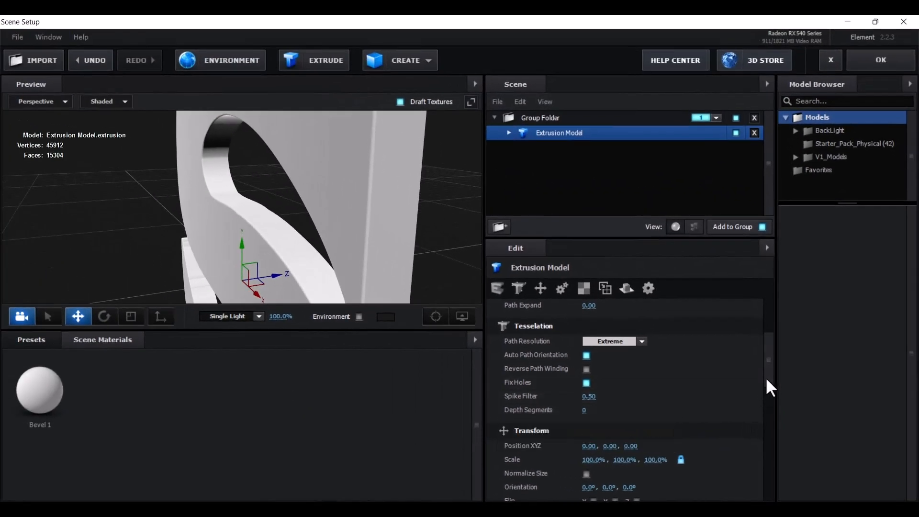
# Set the extrusion's Bevel Copies to 2 and show the preset library
pyautogui.scroll(2, 696, 321)
pyautogui.moveTo(768, 366); pyautogui.dragTo(768, 330)
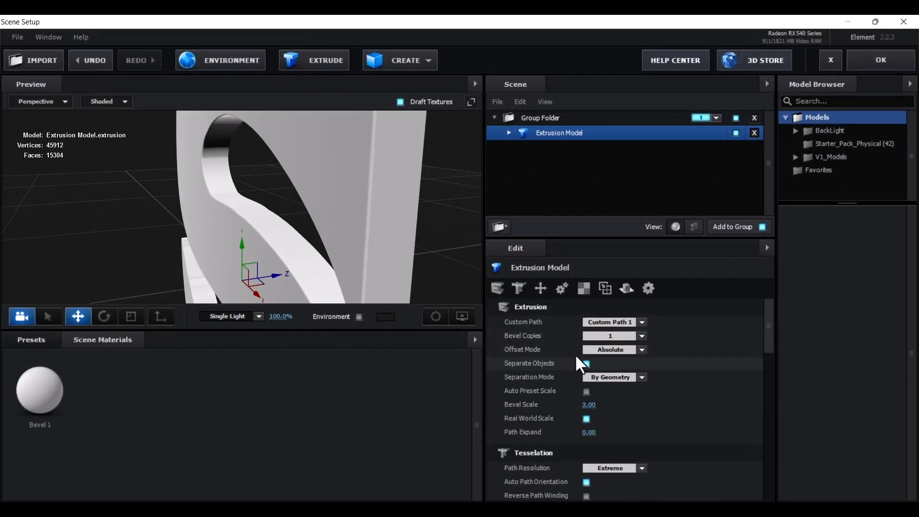
pyautogui.click(641, 338)
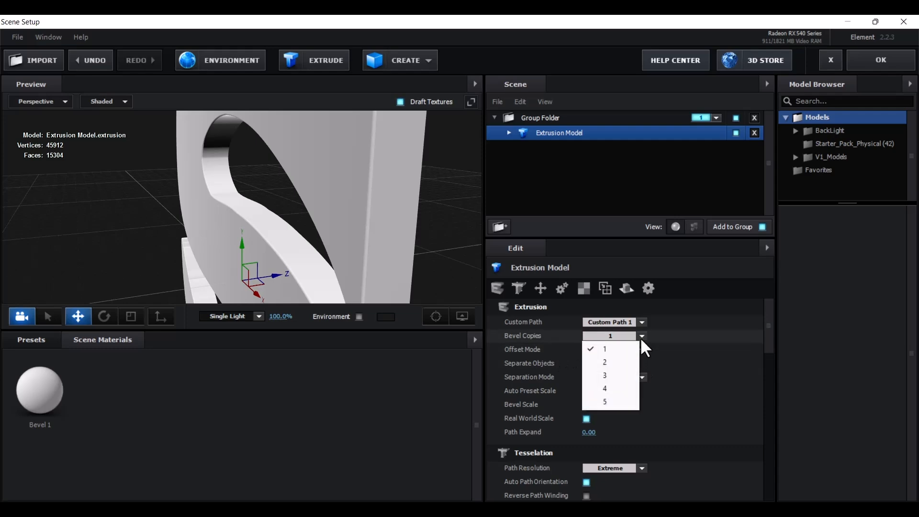
pyautogui.click(606, 362)
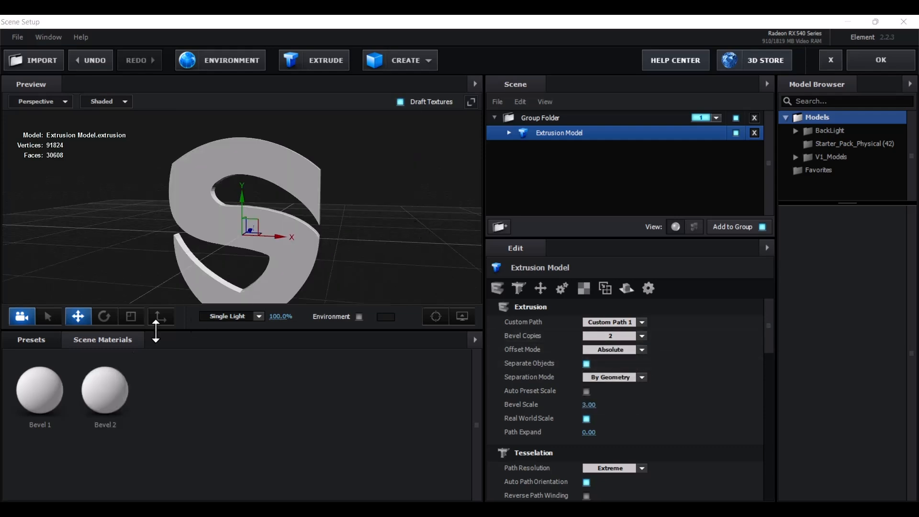
pyautogui.click(44, 339)
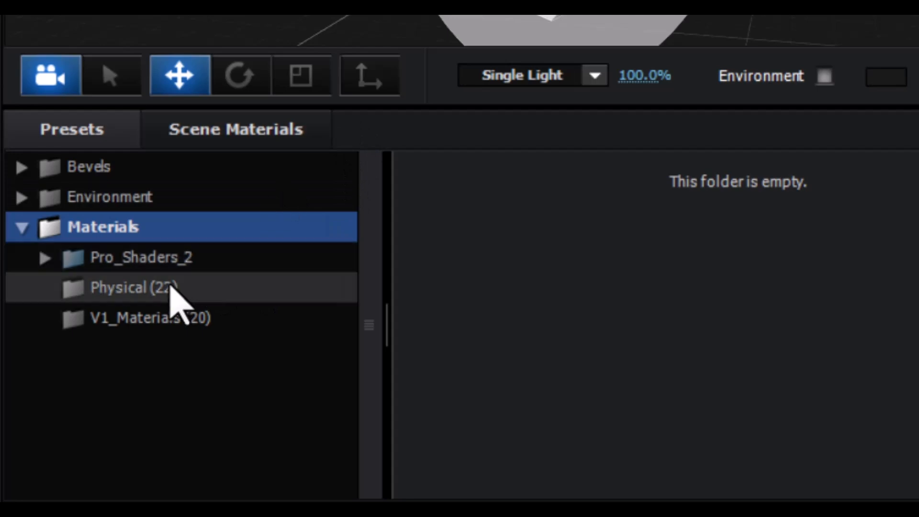
# Apply the Physical Black_Outline material to the S's Bevel 1
pyautogui.doubleClick(170, 266)
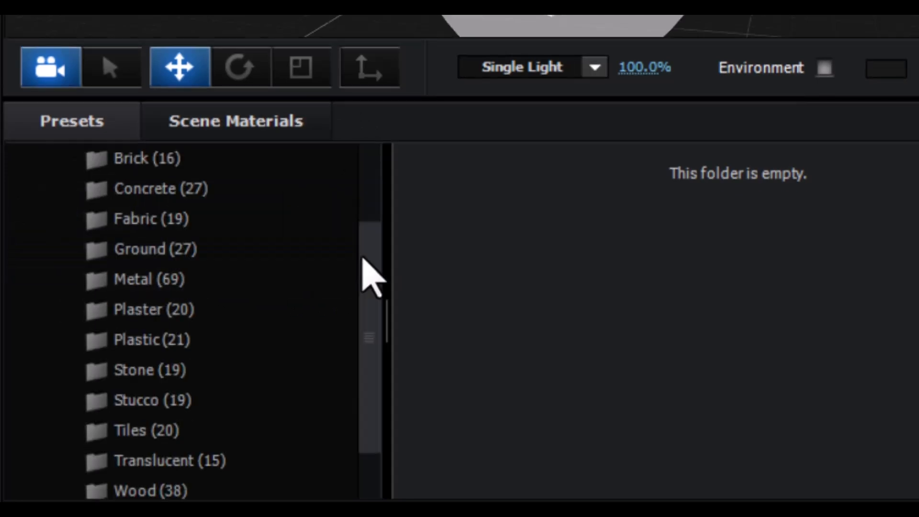
pyautogui.moveTo(362, 254); pyautogui.dragTo(359, 329)
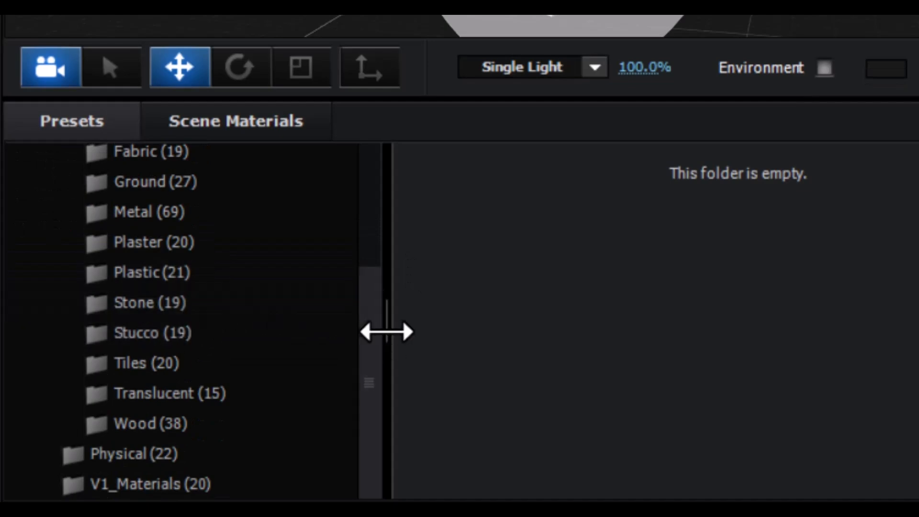
pyautogui.moveTo(371, 349)
pyautogui.mouseDown()
pyautogui.moveTo(377, 317)
pyautogui.moveTo(357, 359)
pyautogui.mouseUp()
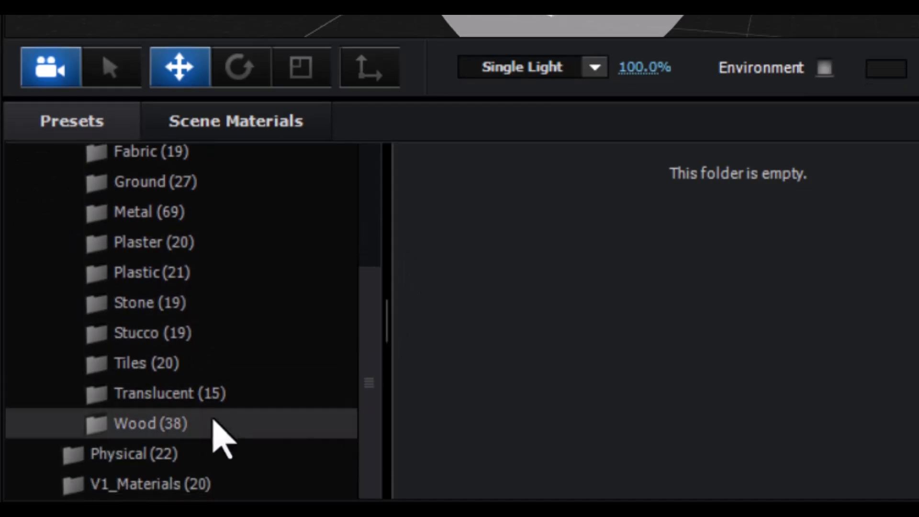
pyautogui.click(170, 461)
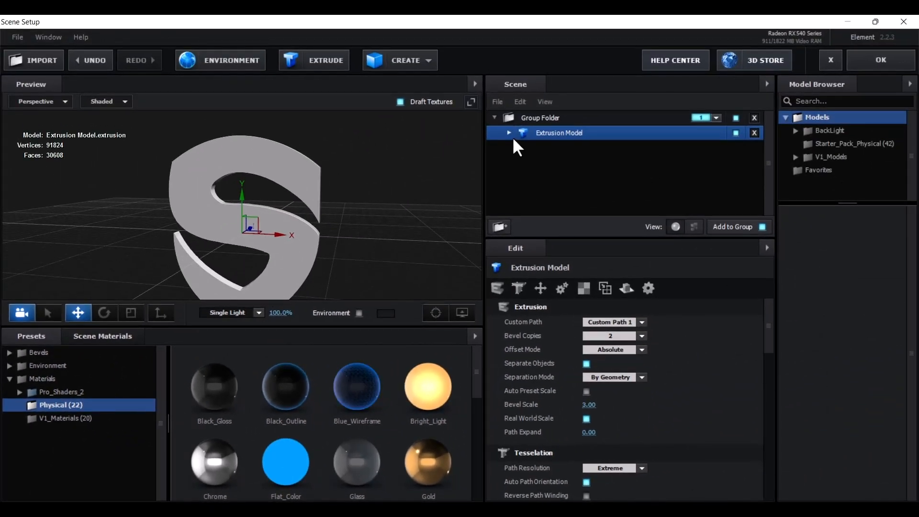
pyautogui.click(509, 132)
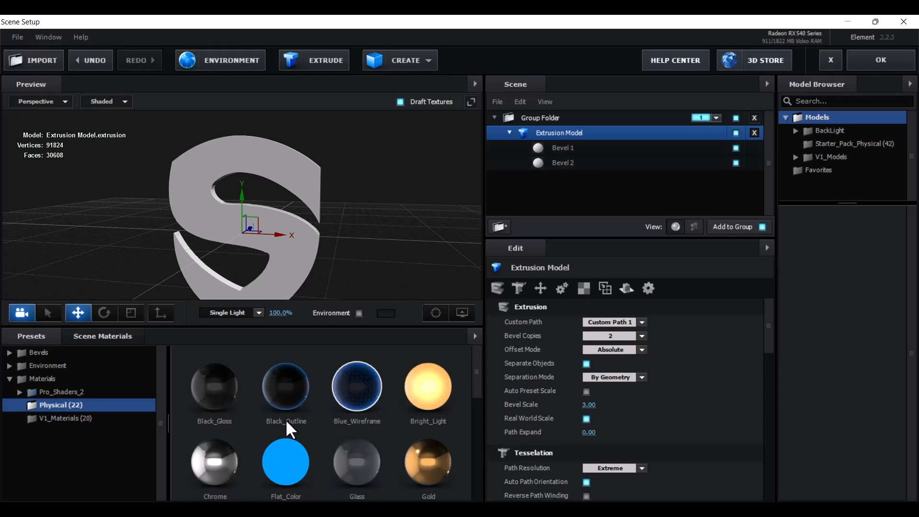
pyautogui.moveTo(285, 391); pyautogui.dragTo(589, 147)
# Apply the Gold material to the S's Bevel 2
pyautogui.moveTo(376, 226); pyautogui.dragTo(333, 213)
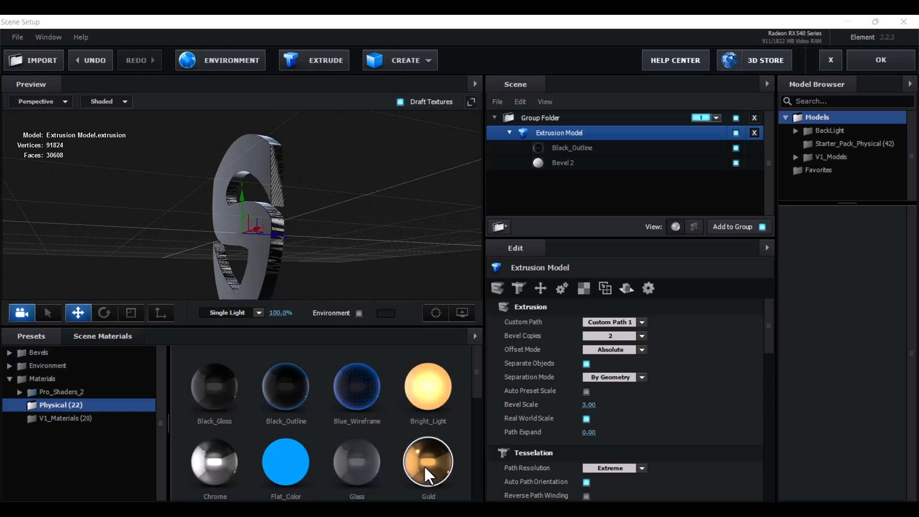
pyautogui.moveTo(423, 464); pyautogui.dragTo(590, 165)
pyautogui.moveTo(344, 211); pyautogui.dragTo(335, 236)
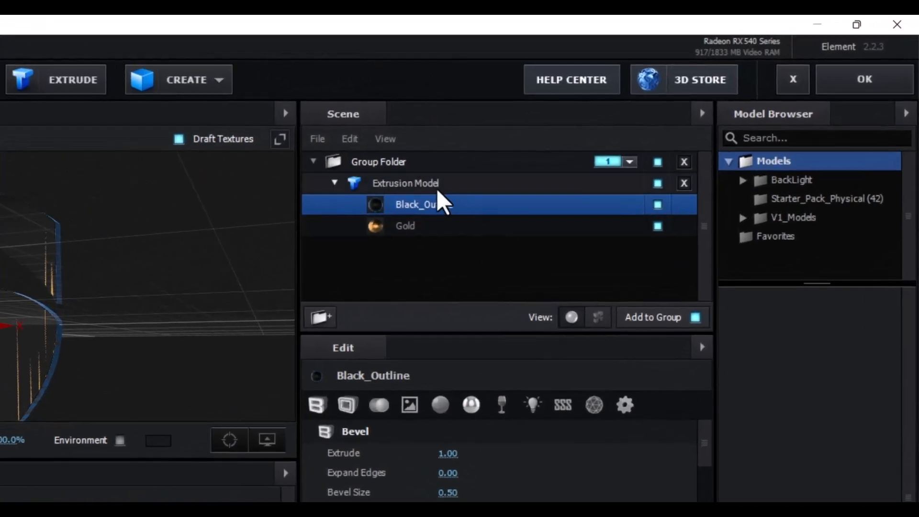
# Set the Black_Outline bevel's Extrude to 0.20
pyautogui.click(533, 152)
pyautogui.click(525, 166)
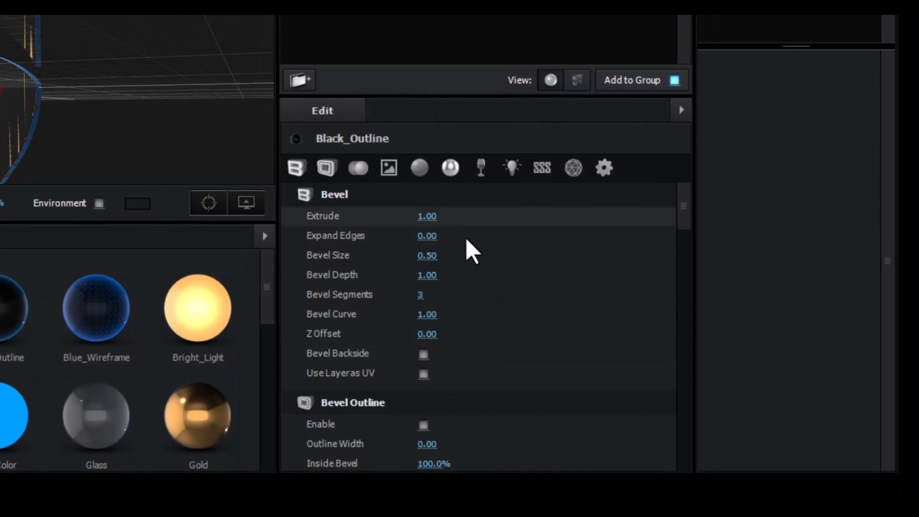
pyautogui.click(429, 218)
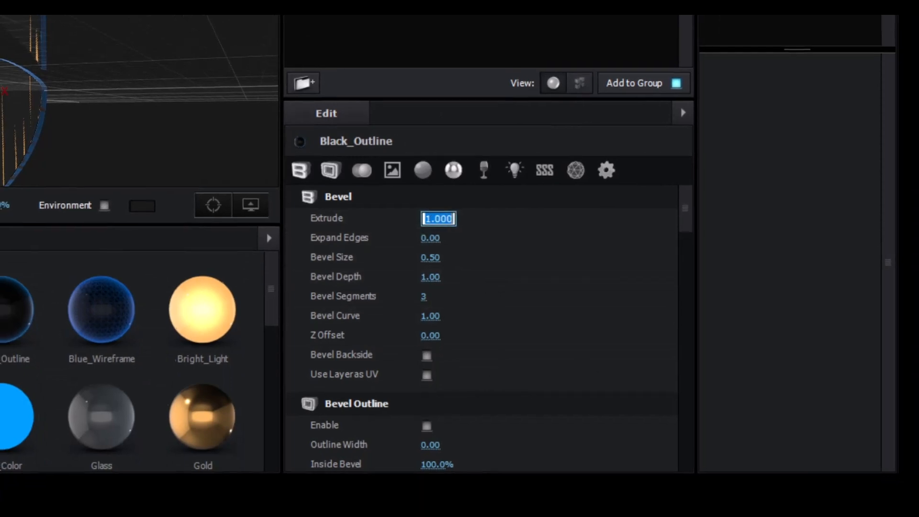
pyautogui.write('0.2')
pyautogui.press('Return')
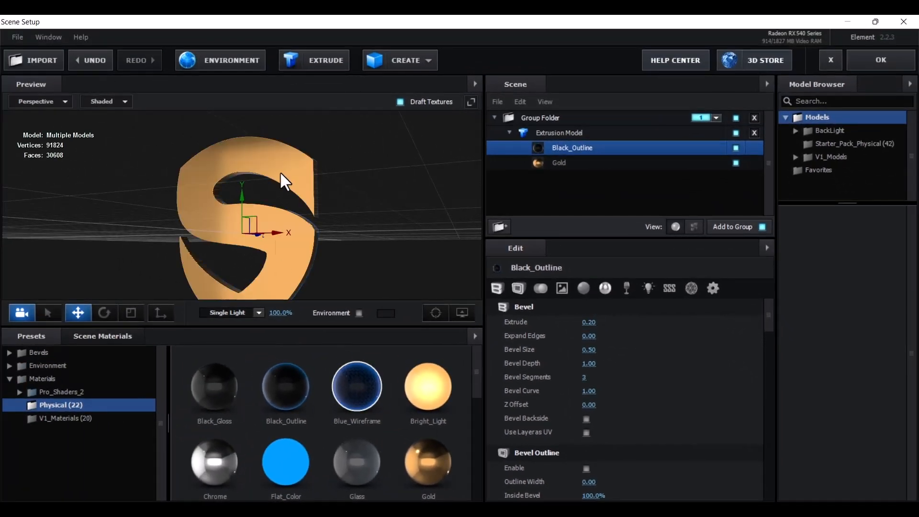
pyautogui.moveTo(382, 219); pyautogui.dragTo(343, 254)
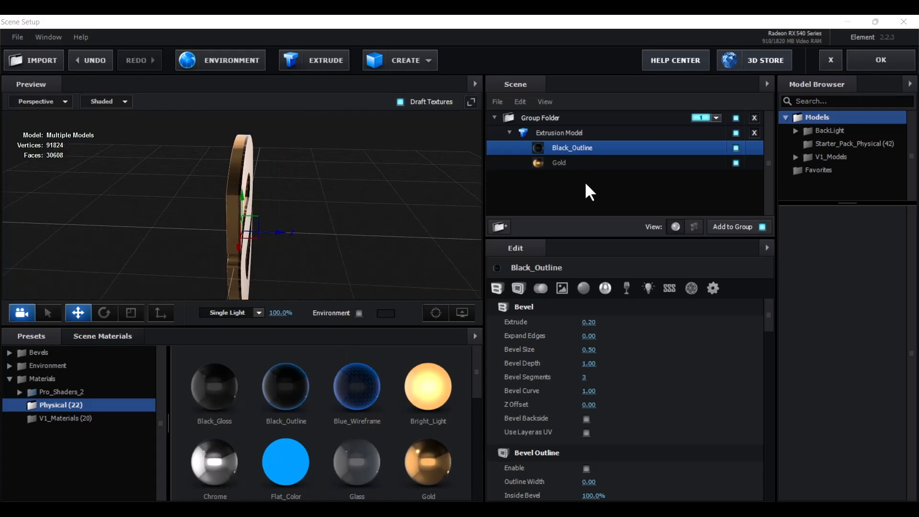
# Set the Gold bevel's Extrude to 0.30 and Bevel Size to 1.00
pyautogui.click(560, 164)
pyautogui.moveTo(298, 209); pyautogui.dragTo(370, 206)
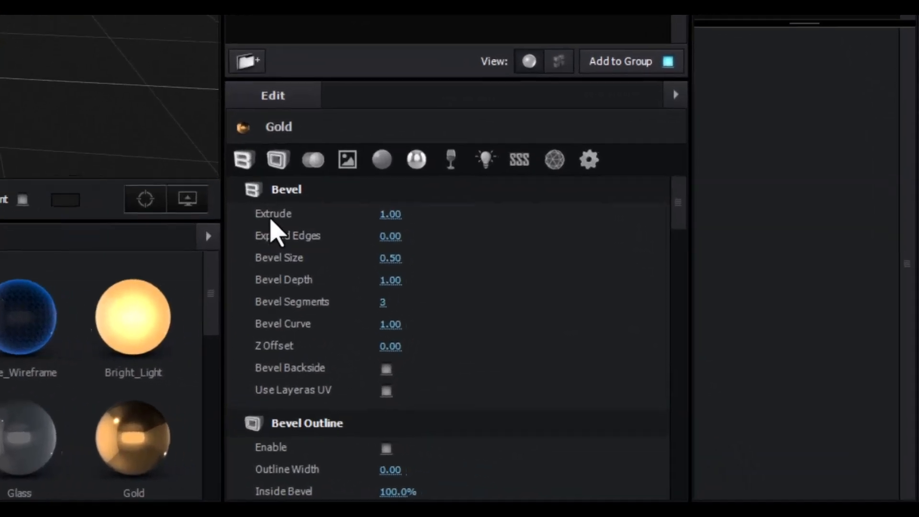
pyautogui.click(376, 208)
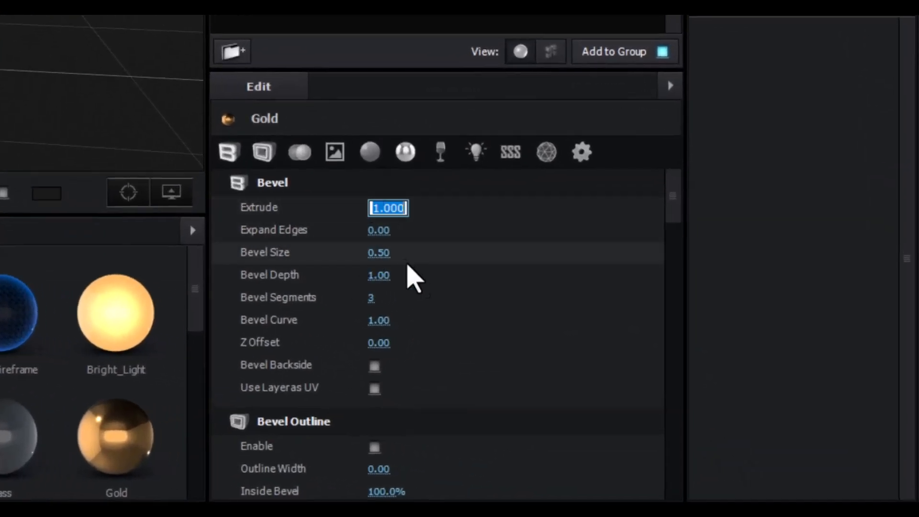
pyautogui.write('0.30')
pyautogui.press('Return')
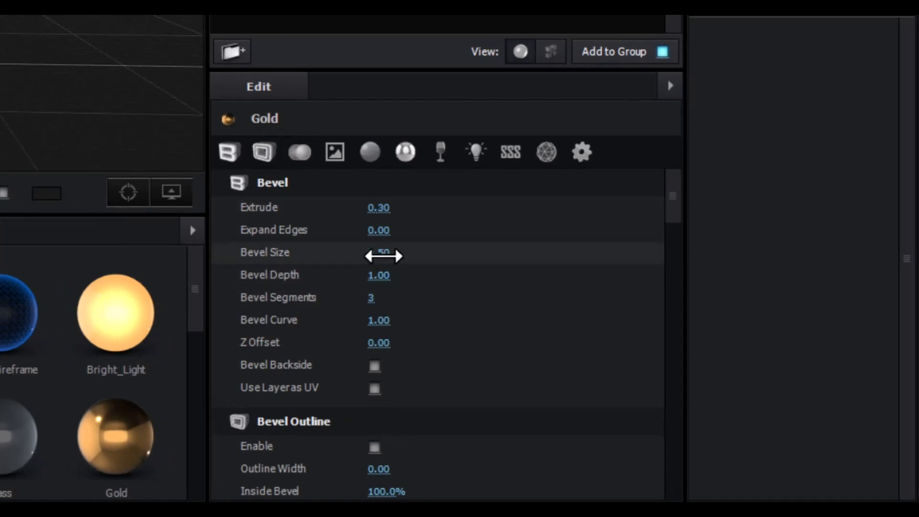
pyautogui.click(380, 253)
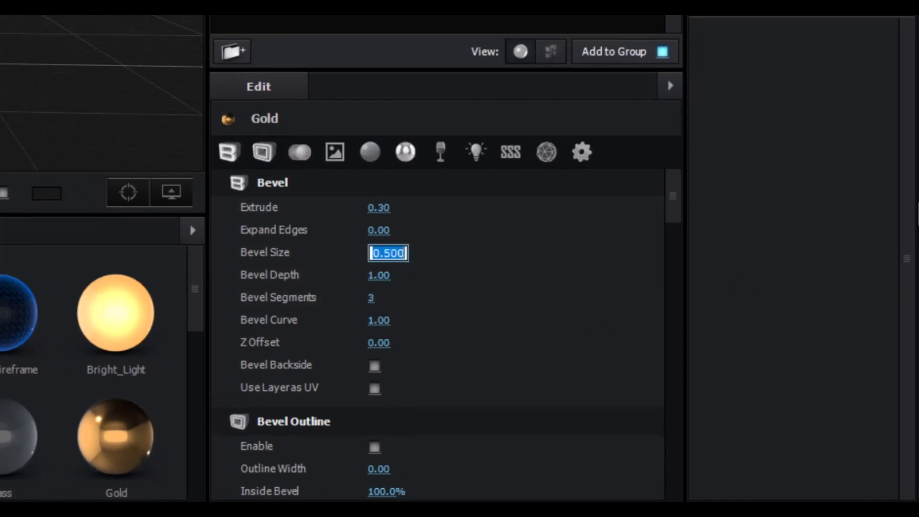
pyautogui.write('1.0')
pyautogui.press('Return')
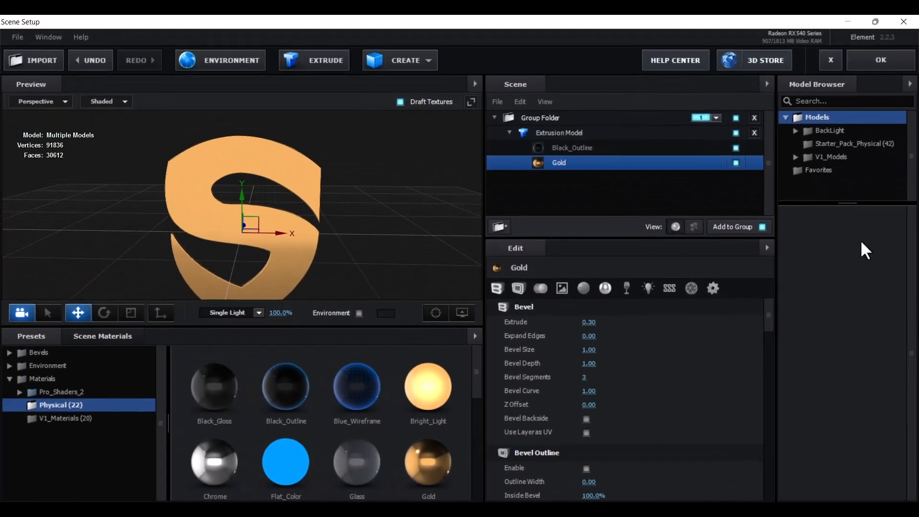
# Give the Gold bevel a Z Offset of 0.30
pyautogui.moveTo(376, 227); pyautogui.dragTo(741, 46)
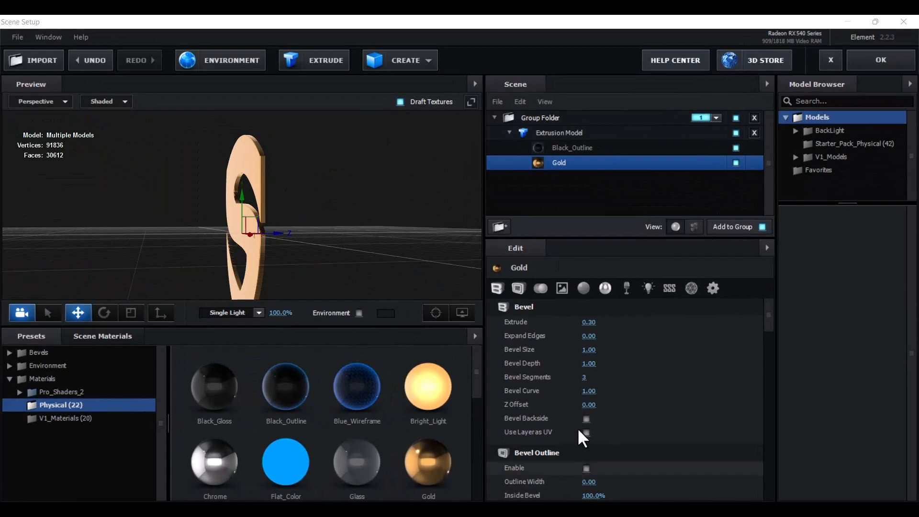
pyautogui.click(589, 405)
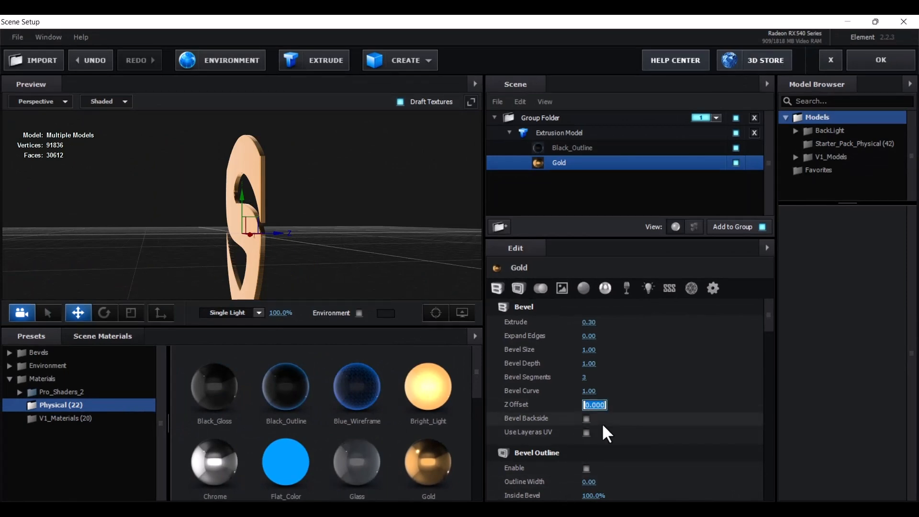
pyautogui.write('0.3')
pyautogui.press('Return')
pyautogui.moveTo(383, 259); pyautogui.dragTo(395, 215)
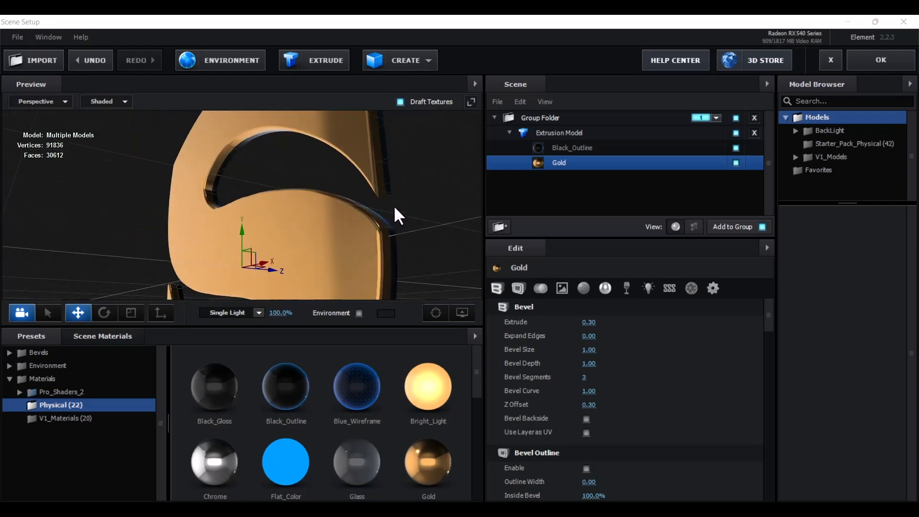
# Rename the gold S's Extrusion Model to 'Extrusion Model 1'
pyautogui.click(509, 133)
pyautogui.click(549, 135)
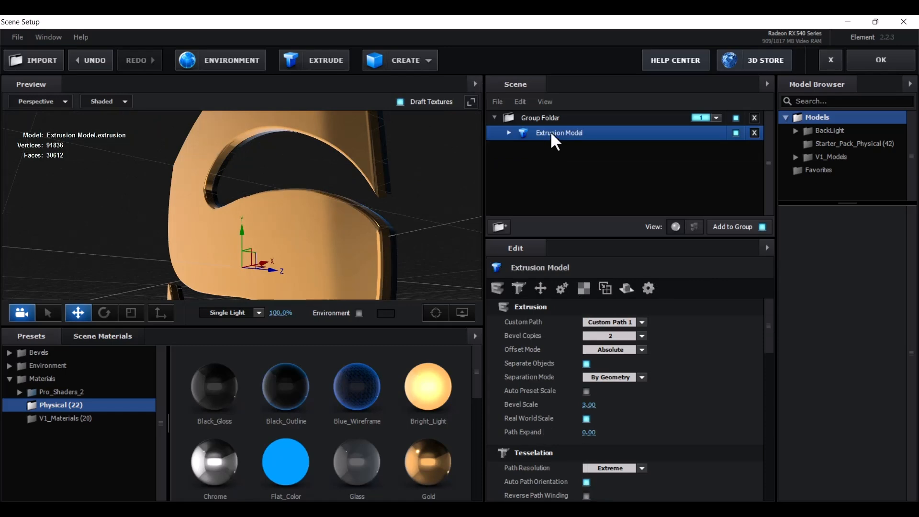
pyautogui.rightClick(551, 135)
pyautogui.click(591, 215)
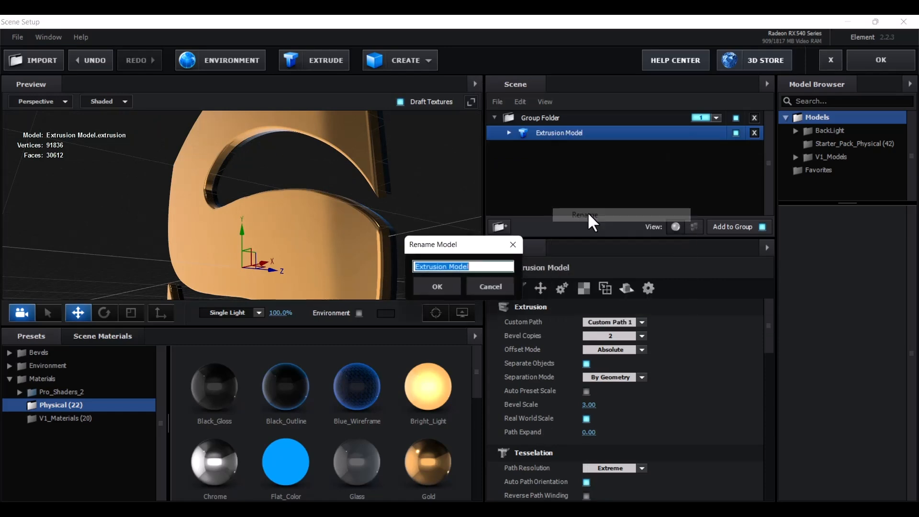
pyautogui.click(497, 268)
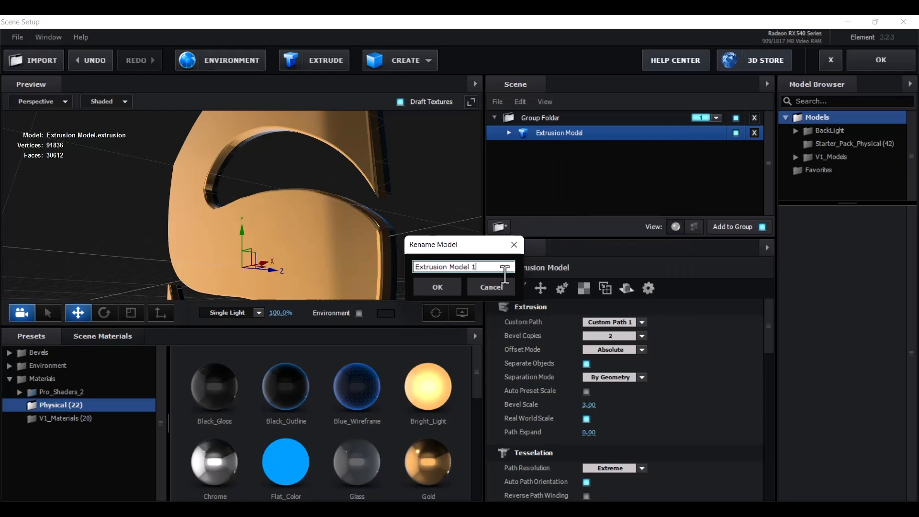
pyautogui.click(437, 287)
pyautogui.moveTo(401, 227); pyautogui.dragTo(383, 221)
pyautogui.scroll(-5, 390, 219)
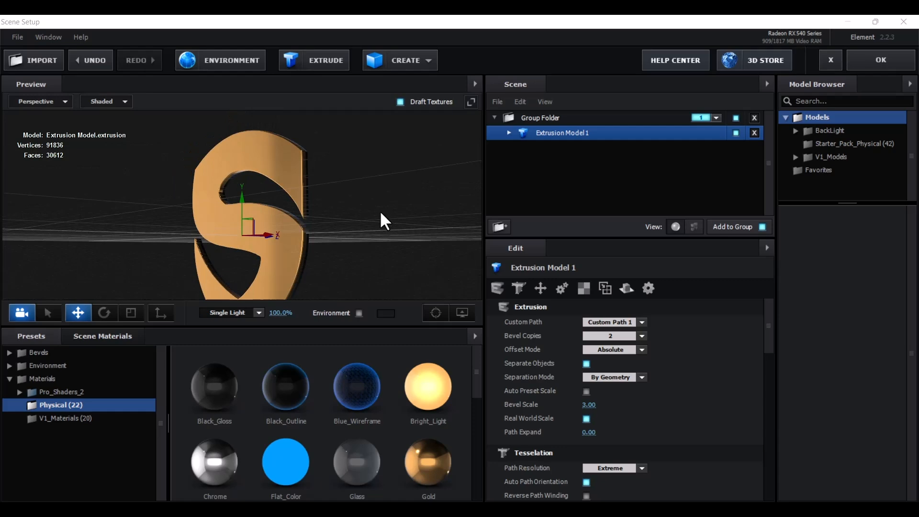
# Add a second extrusion of the S and slide it along its Z axis
pyautogui.click(326, 61)
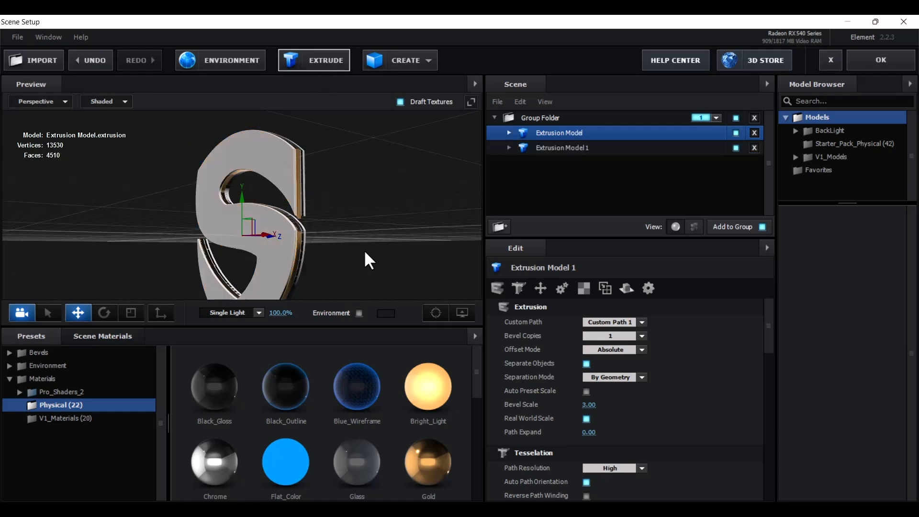
pyautogui.moveTo(386, 247); pyautogui.dragTo(364, 244)
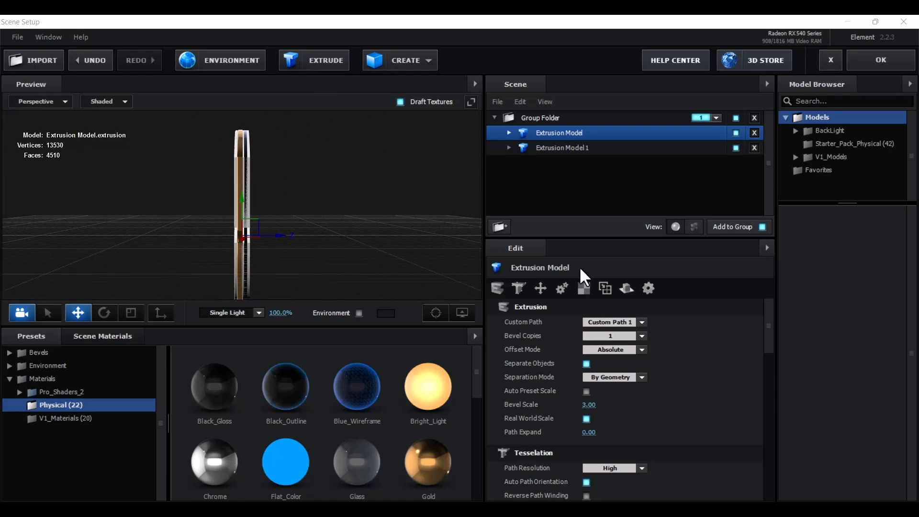
pyautogui.moveTo(352, 265); pyautogui.dragTo(303, 250)
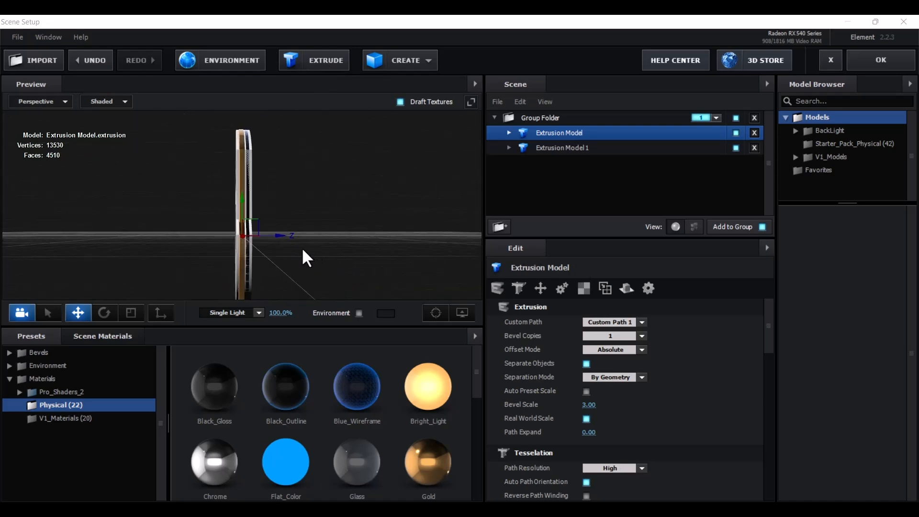
pyautogui.moveTo(364, 251); pyautogui.dragTo(355, 259)
pyautogui.scroll(6, 355, 260)
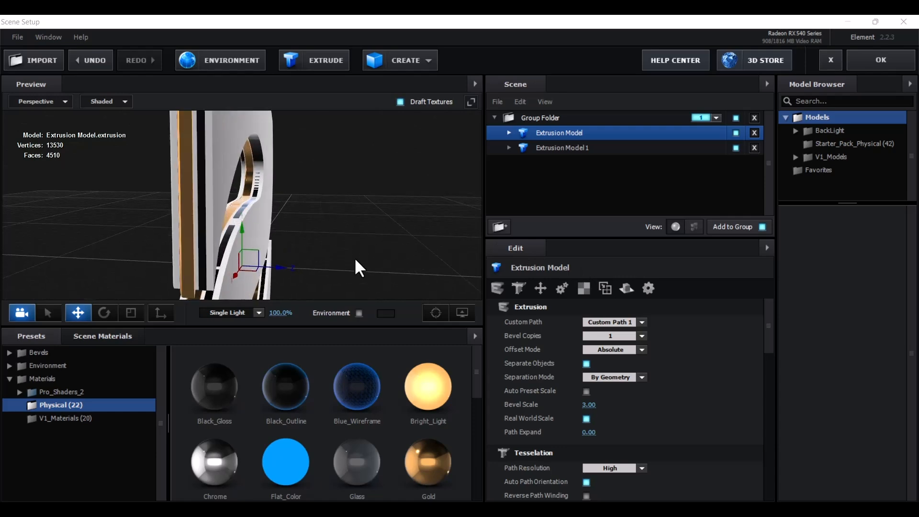
pyautogui.moveTo(279, 269); pyautogui.dragTo(604, 217)
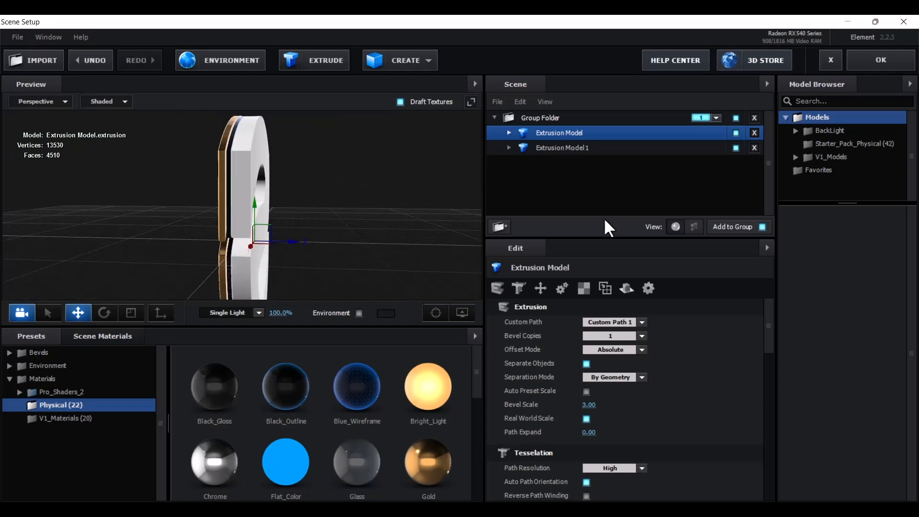
# Map Custom Layer 2 into Bevel 1's Diffuse and Illumination texture slots
pyautogui.click(508, 132)
pyautogui.click(558, 148)
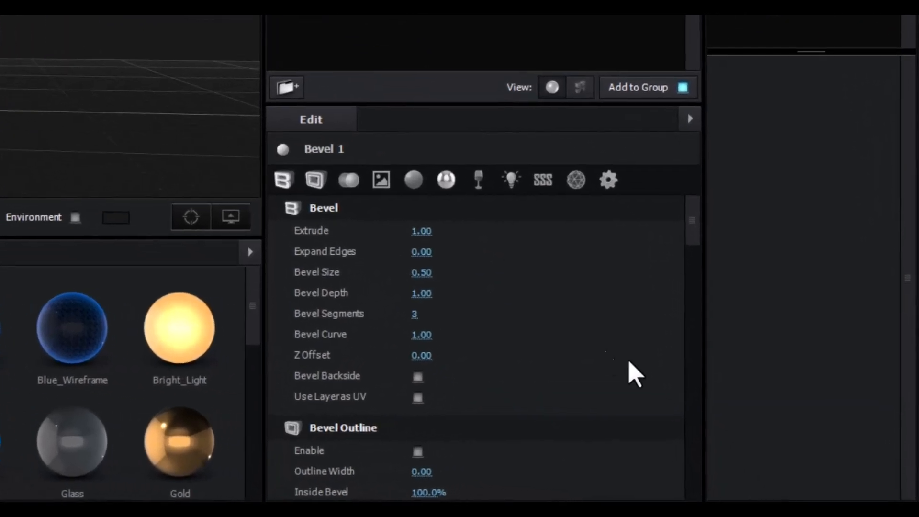
pyautogui.moveTo(734, 276); pyautogui.dragTo(733, 312)
pyautogui.moveTo(693, 264); pyautogui.dragTo(691, 279)
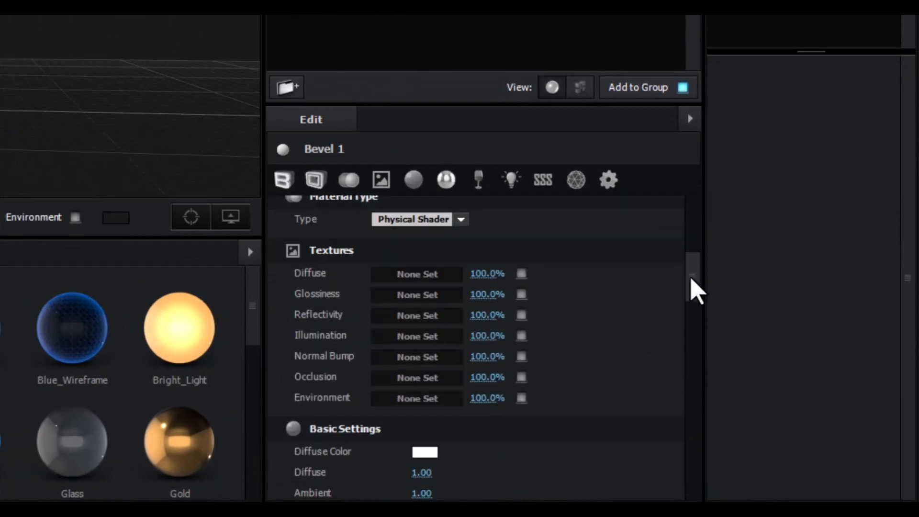
pyautogui.moveTo(691, 279); pyautogui.dragTo(695, 283)
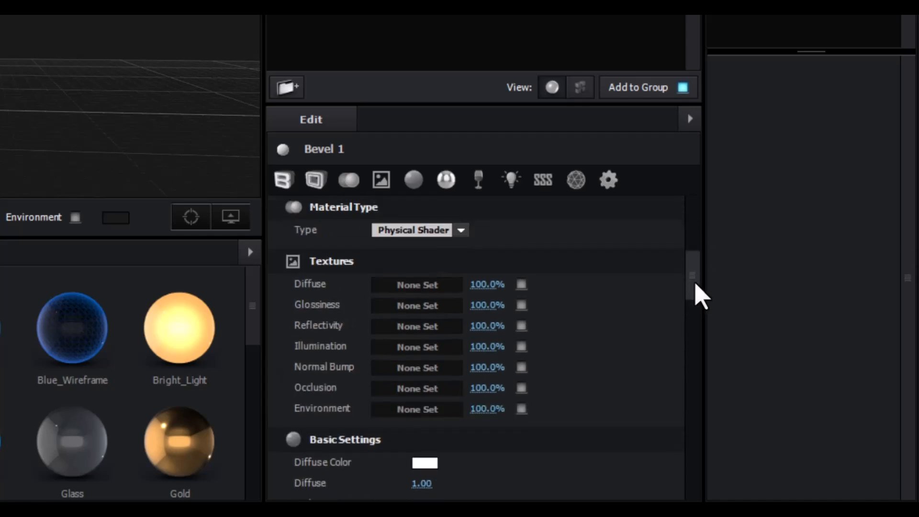
pyautogui.click(415, 290)
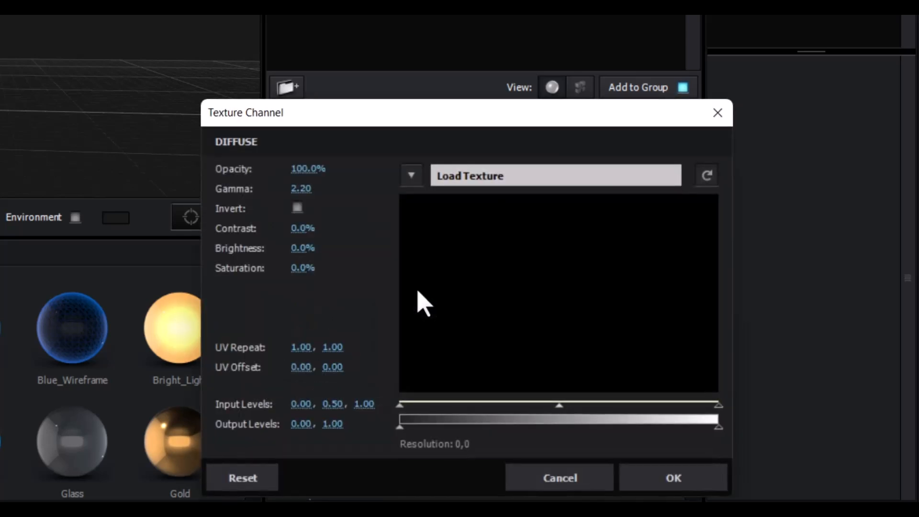
pyautogui.click(412, 177)
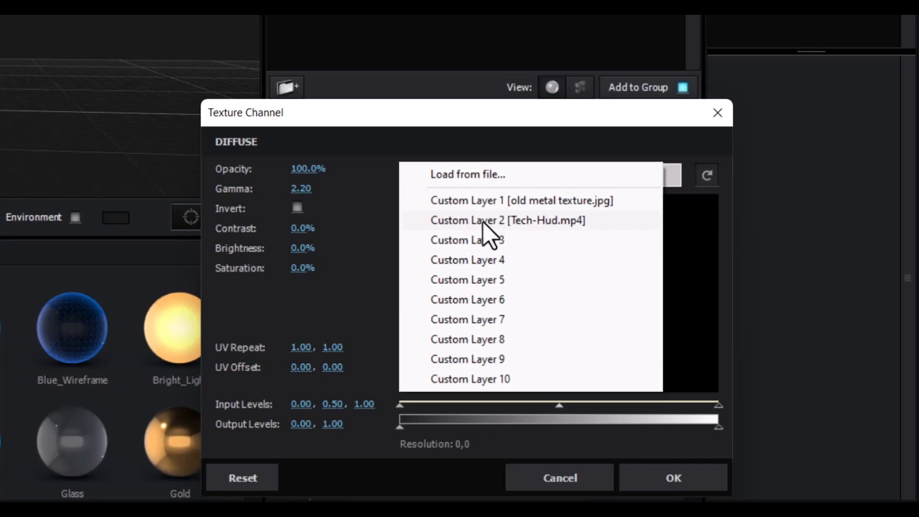
pyautogui.click(542, 224)
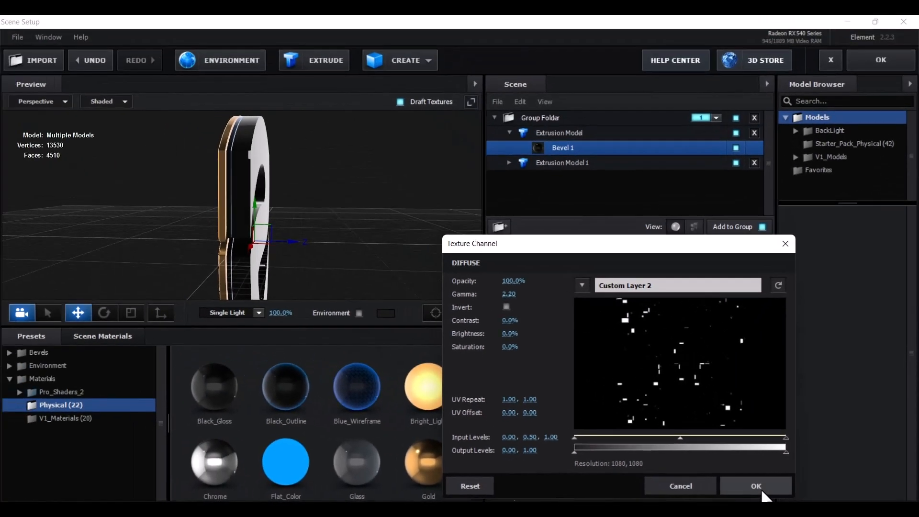
pyautogui.click(756, 484)
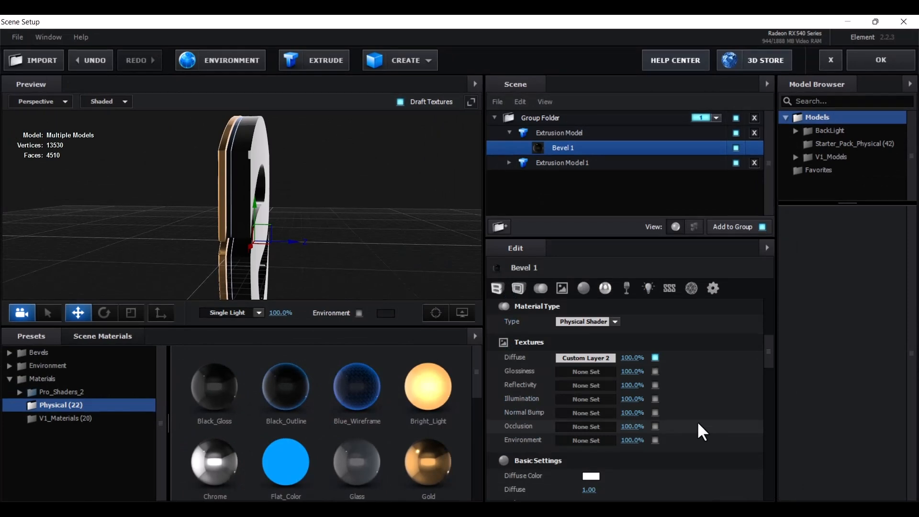
pyautogui.click(595, 399)
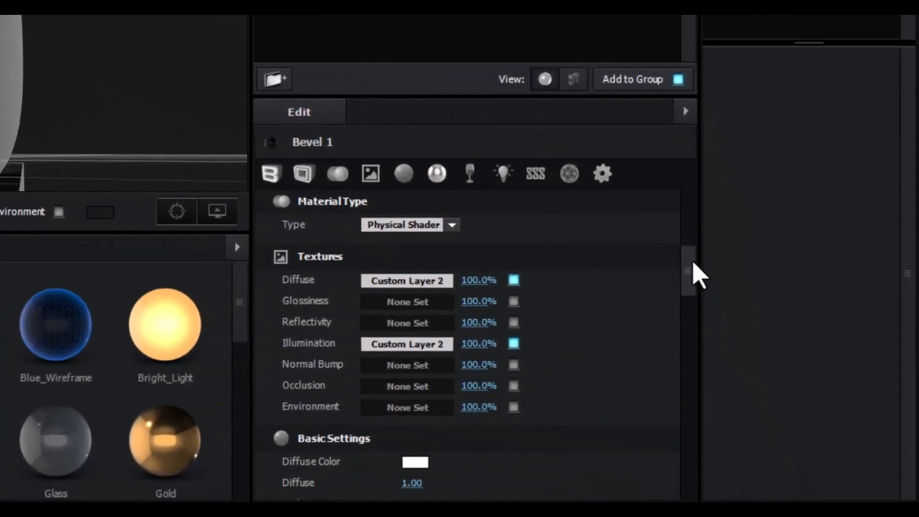
pyautogui.moveTo(694, 263); pyautogui.dragTo(689, 297)
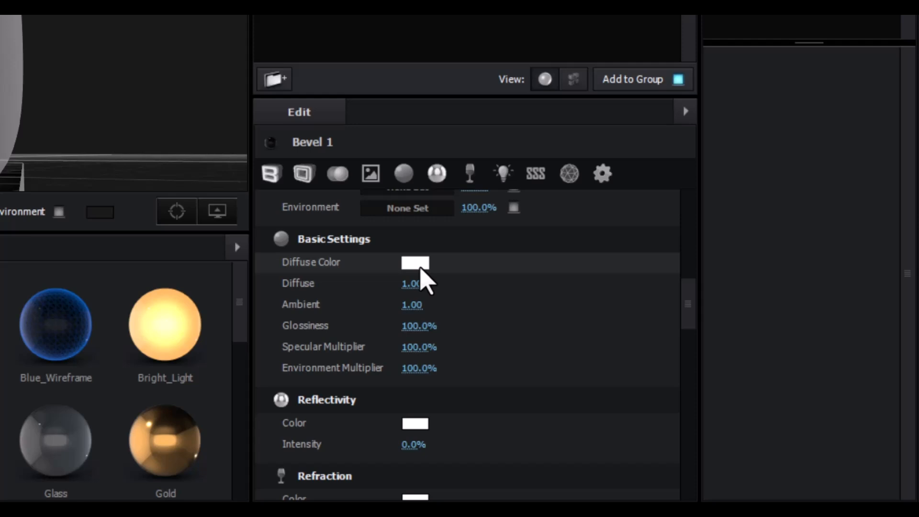
# Set Bevel 1's Diffuse Color to the saturated blue-violet #410EFF
pyautogui.click(420, 268)
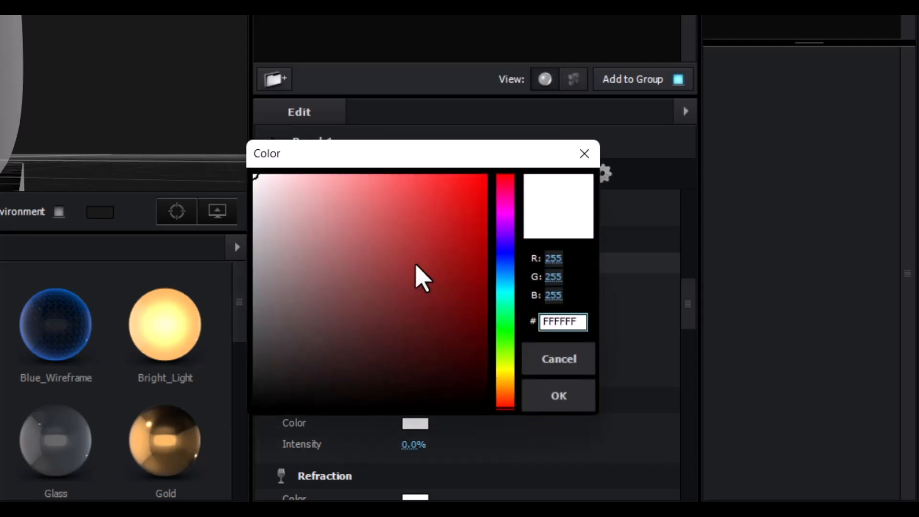
pyautogui.click(505, 242)
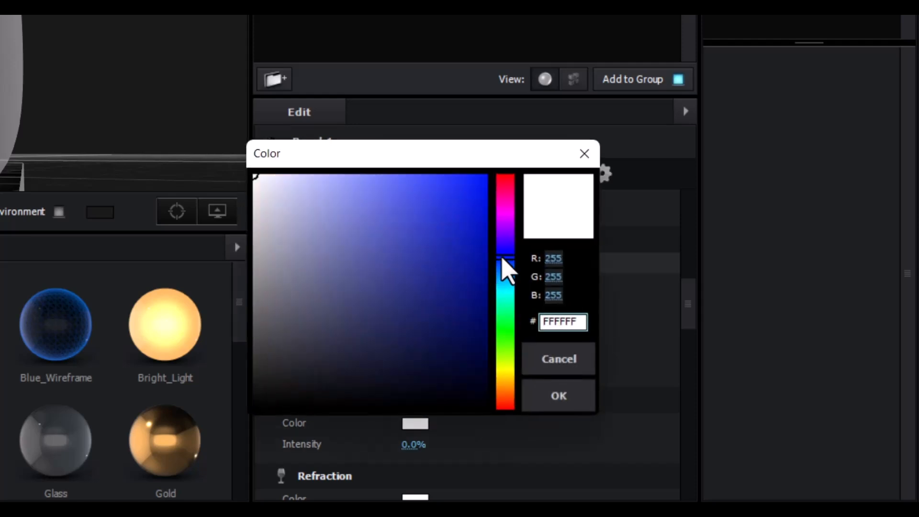
pyautogui.click(448, 190)
pyautogui.moveTo(450, 187); pyautogui.dragTo(475, 168)
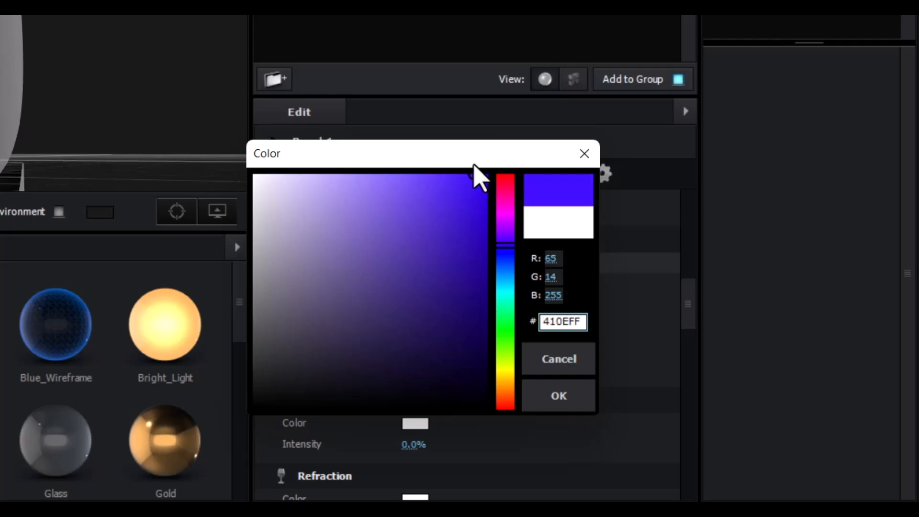
pyautogui.click(557, 399)
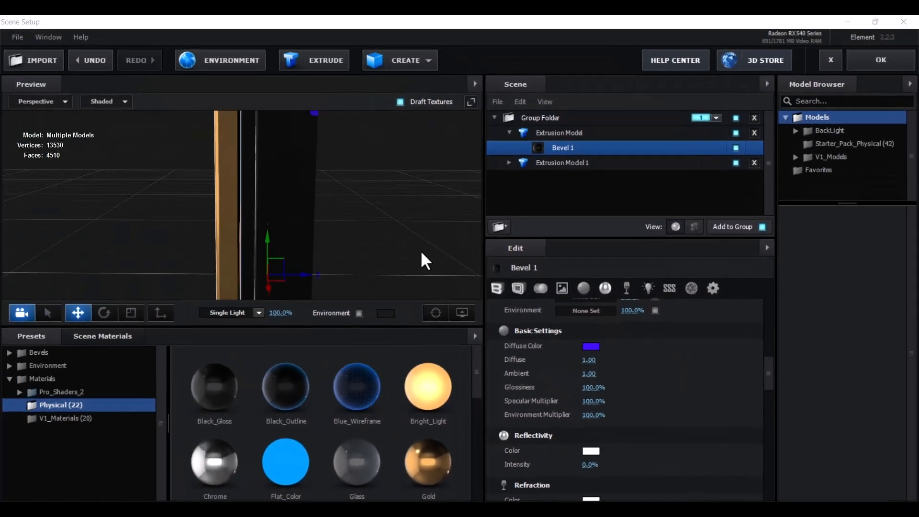
pyautogui.moveTo(420, 254); pyautogui.dragTo(283, 149)
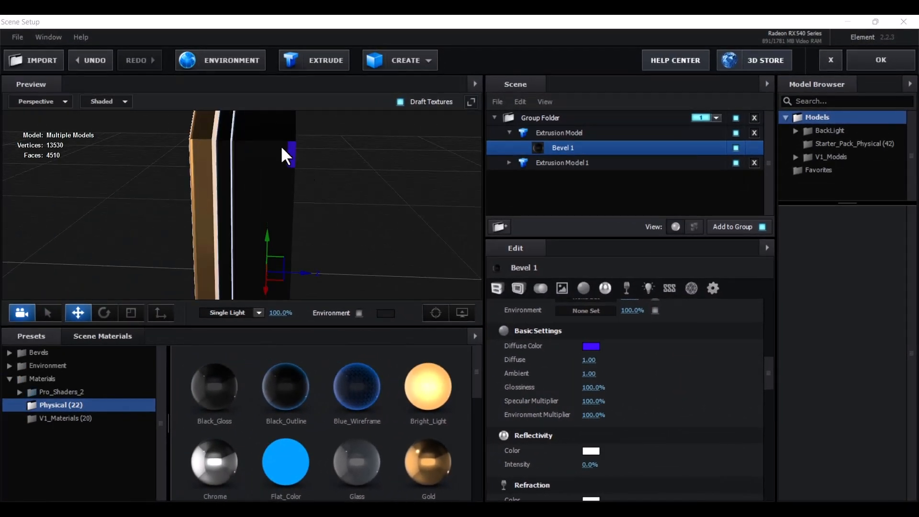
pyautogui.scroll(-3, 365, 264)
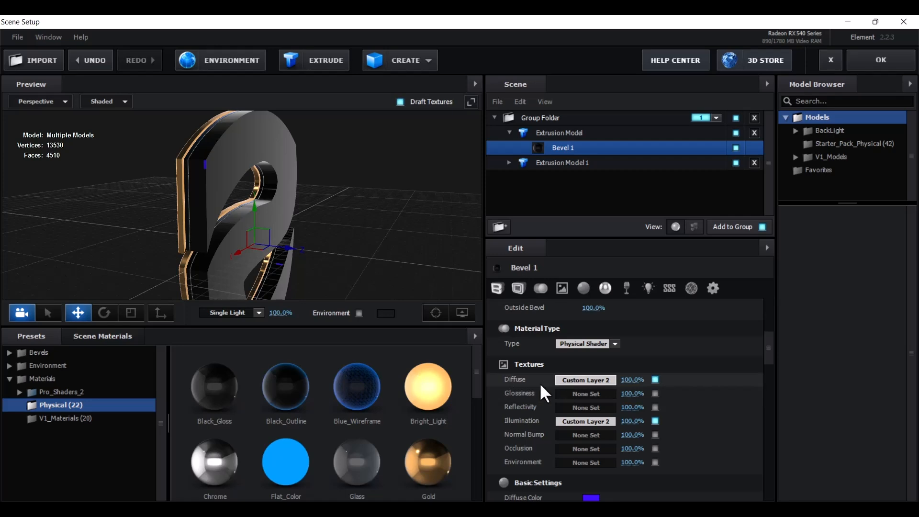
# Raise the Diffuse texture channel's Brightness to 40%
pyautogui.click(570, 380)
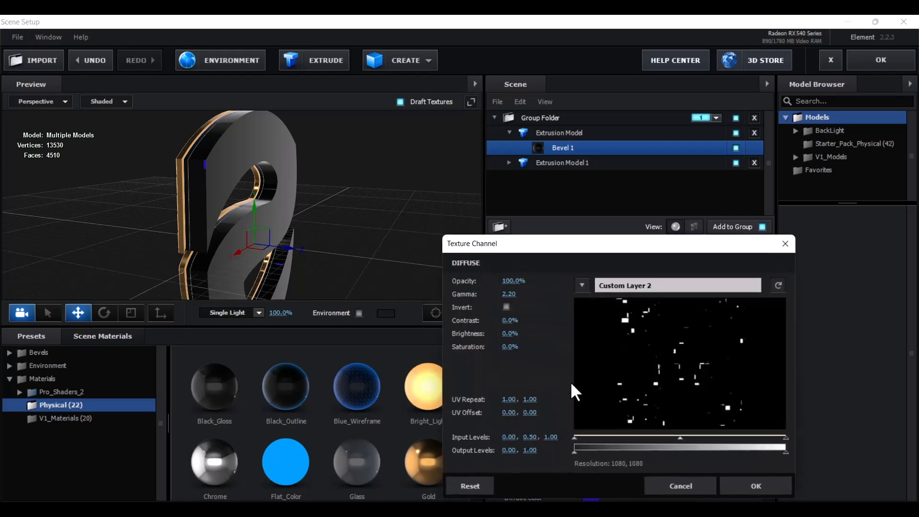
pyautogui.moveTo(572, 243); pyautogui.dragTo(493, 105)
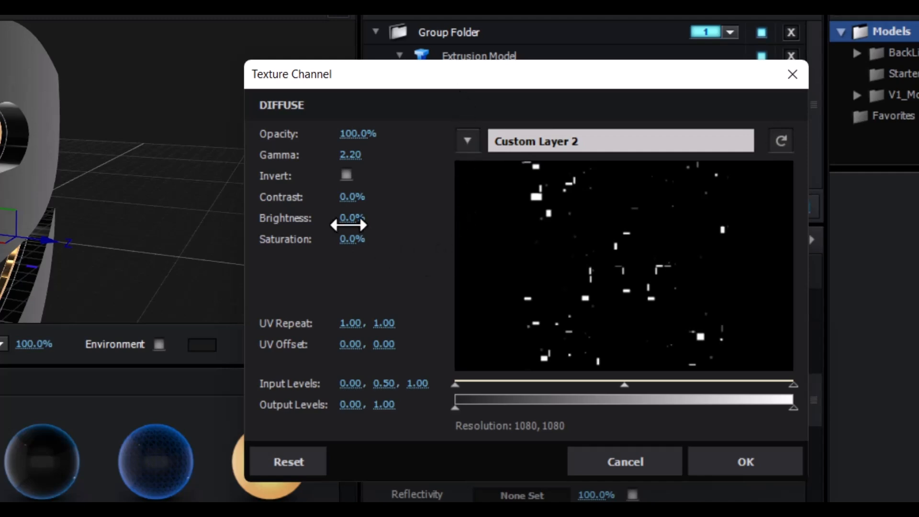
pyautogui.click(354, 224)
pyautogui.write('40')
pyautogui.press('Return')
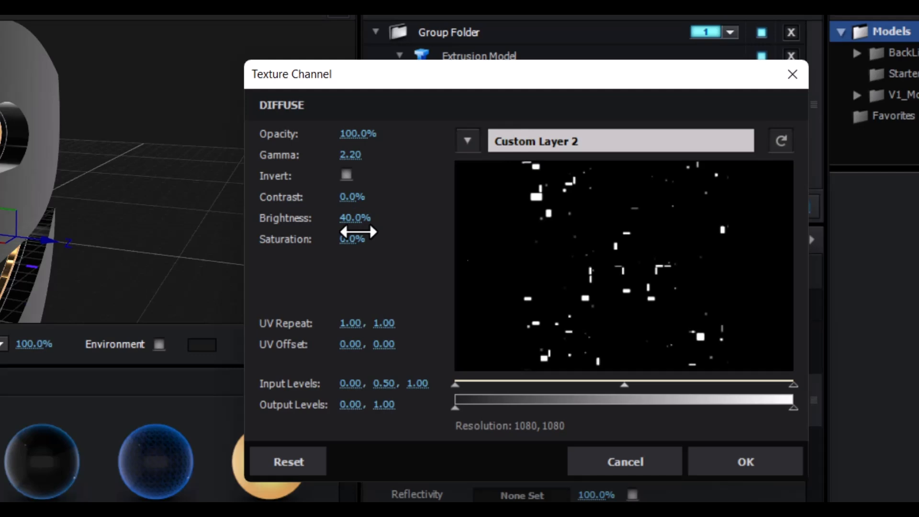
pyautogui.click(749, 469)
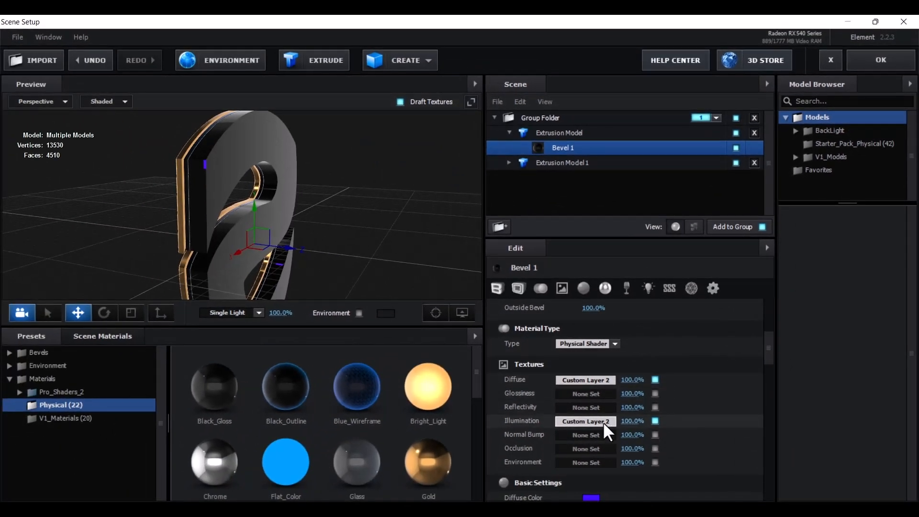
# Raise the Illumination texture channel's Brightness to 40% as well
pyautogui.click(602, 422)
pyautogui.moveTo(611, 250); pyautogui.dragTo(610, 150)
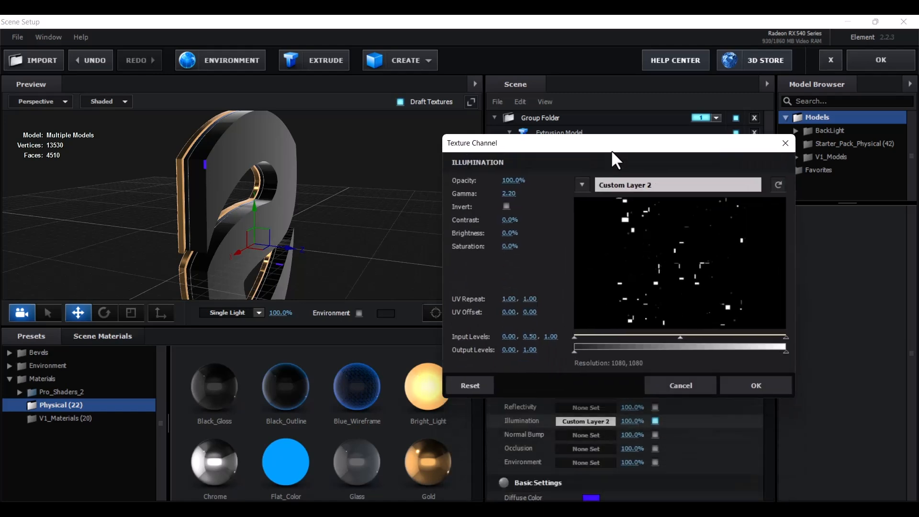
pyautogui.click(510, 233)
pyautogui.write('40')
pyautogui.press('Return')
pyautogui.click(745, 388)
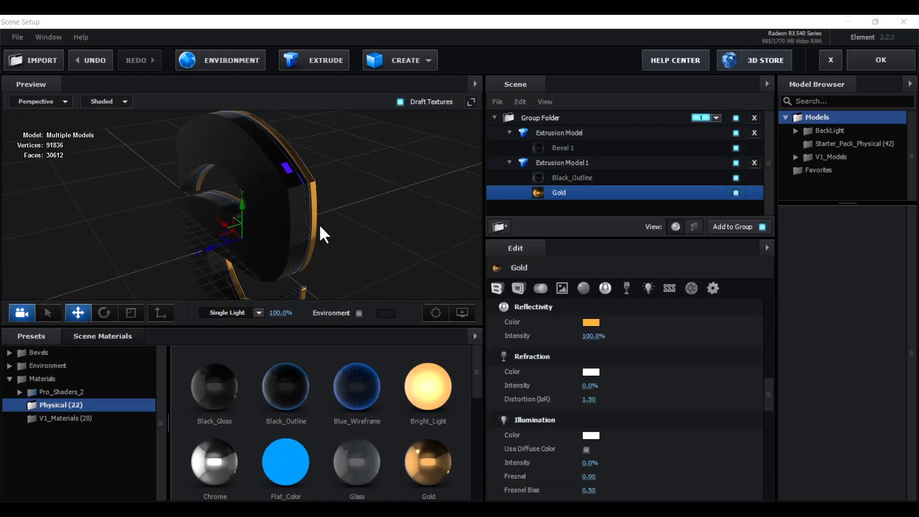
pyautogui.moveTo(360, 236); pyautogui.dragTo(342, 224)
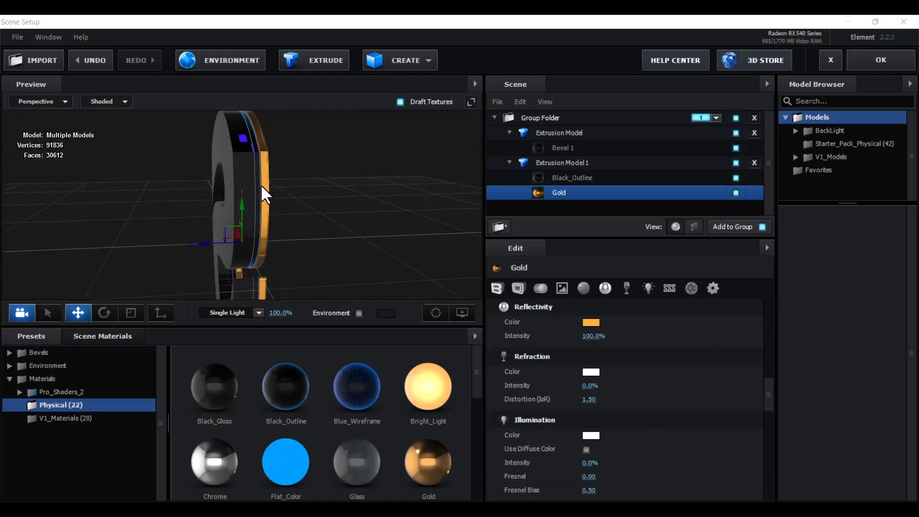
pyautogui.moveTo(280, 200); pyautogui.dragTo(271, 251)
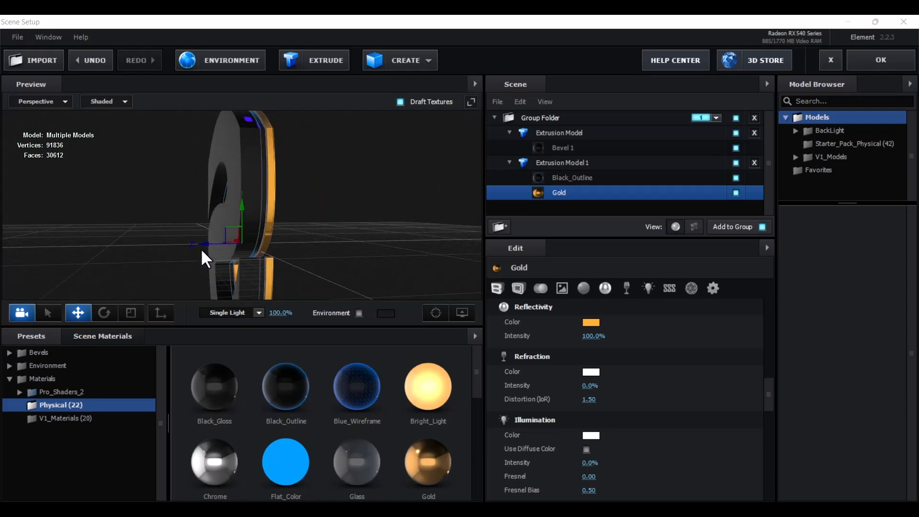
pyautogui.click(572, 133)
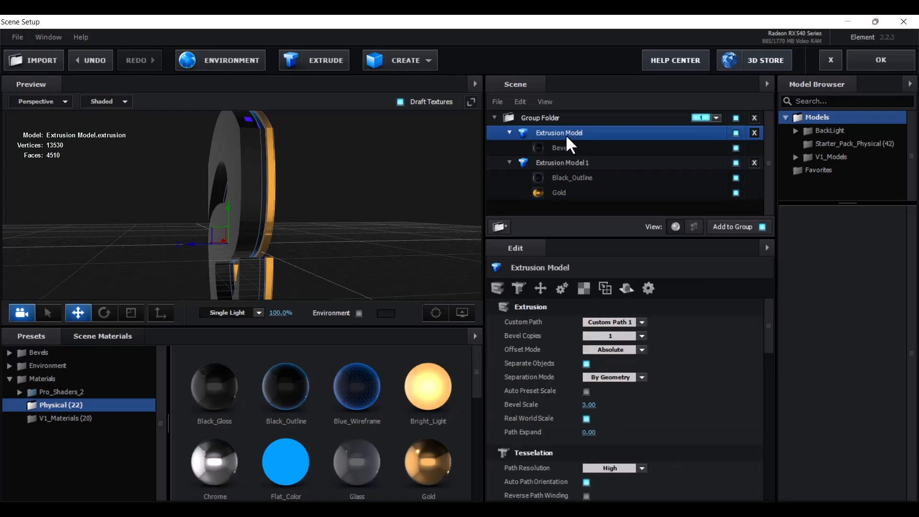
pyautogui.moveTo(188, 243); pyautogui.dragTo(214, 248)
pyautogui.moveTo(346, 257); pyautogui.dragTo(338, 269)
pyautogui.moveTo(215, 242); pyautogui.dragTo(216, 243)
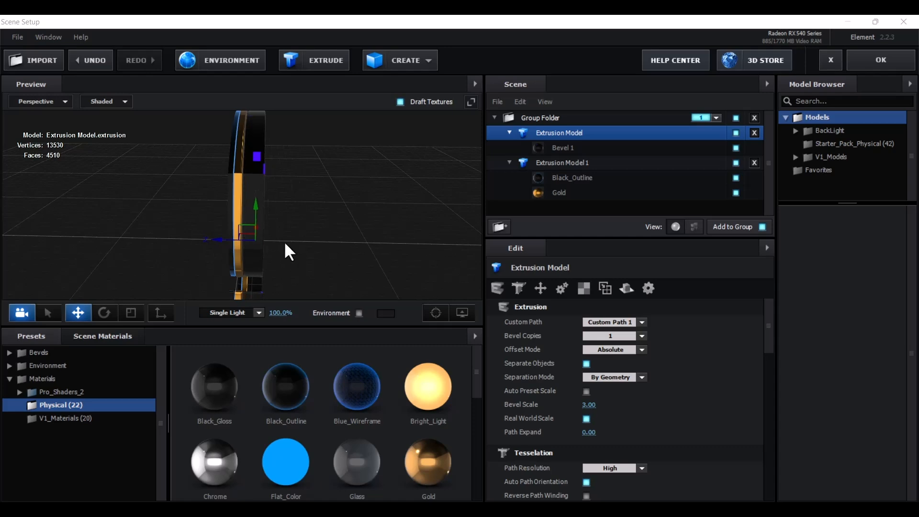
pyautogui.scroll(3, 291, 240)
pyautogui.scroll(-4, 292, 242)
pyautogui.scroll(7, 292, 242)
pyautogui.scroll(-3, 292, 242)
pyautogui.scroll(1, 292, 243)
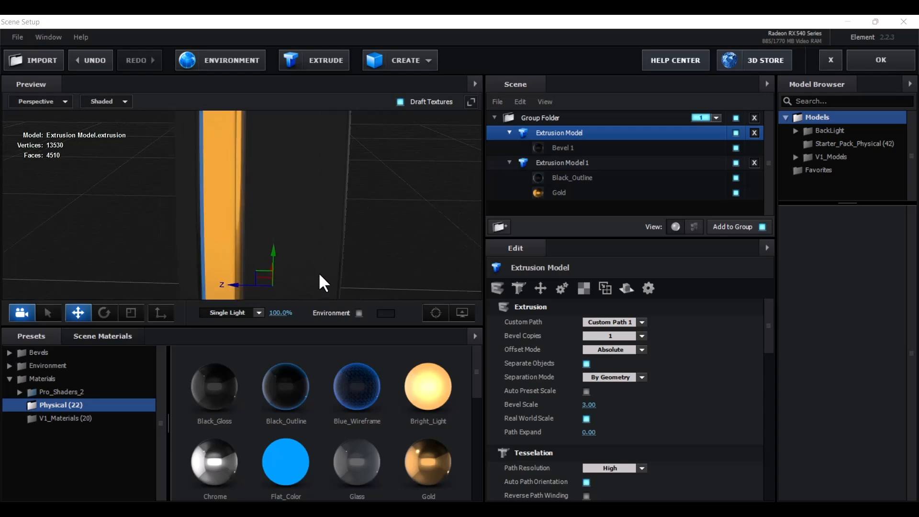
pyautogui.scroll(1, 316, 284)
pyautogui.moveTo(248, 289)
pyautogui.mouseDown()
pyautogui.moveTo(269, 298)
pyautogui.moveTo(246, 285)
pyautogui.mouseUp()
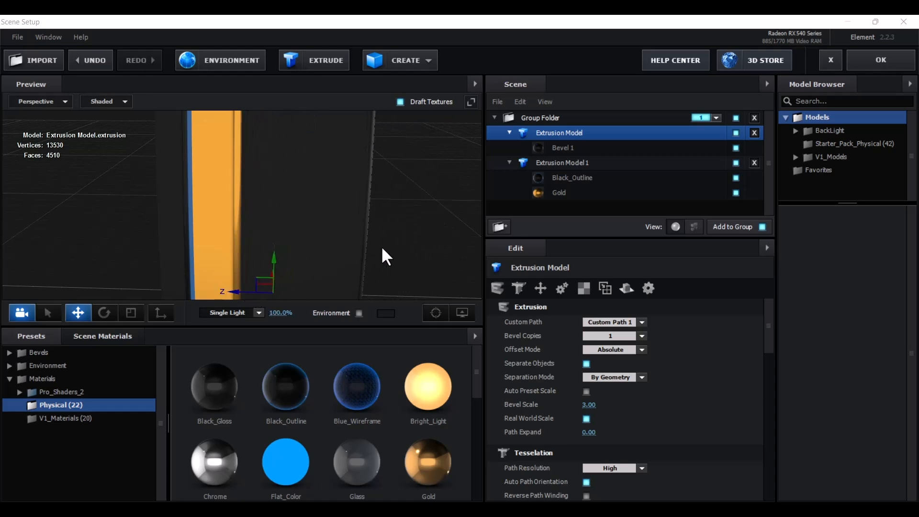
pyautogui.scroll(-5, 435, 201)
pyautogui.moveTo(435, 201); pyautogui.dragTo(396, 220)
pyautogui.scroll(-3, 354, 214)
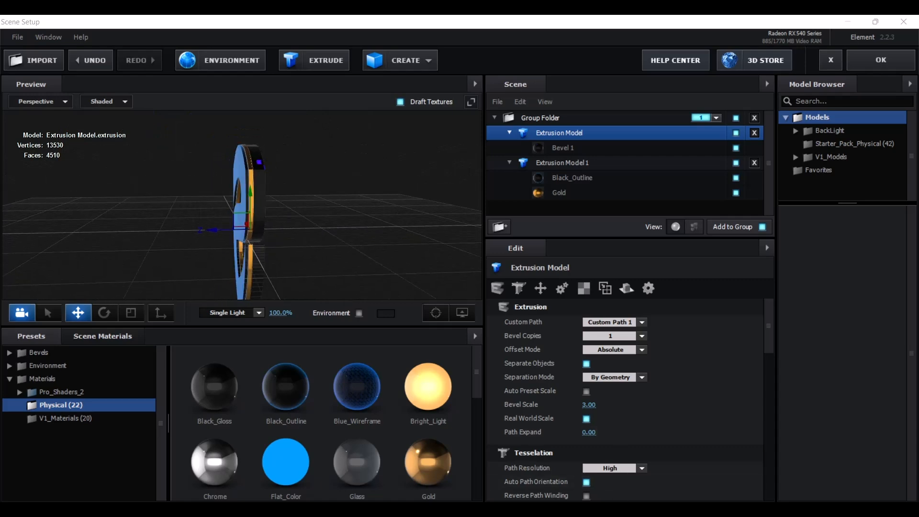
pyautogui.moveTo(370, 123); pyautogui.dragTo(383, 195)
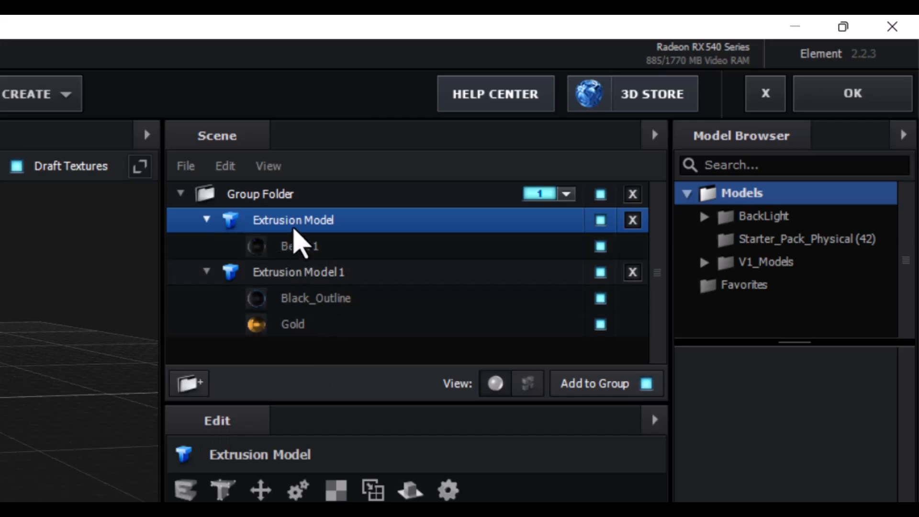
# Switch Extrusion Model's Bevel 1 material from Normal to the Screen blend mode in its Advanced settings
pyautogui.click(297, 246)
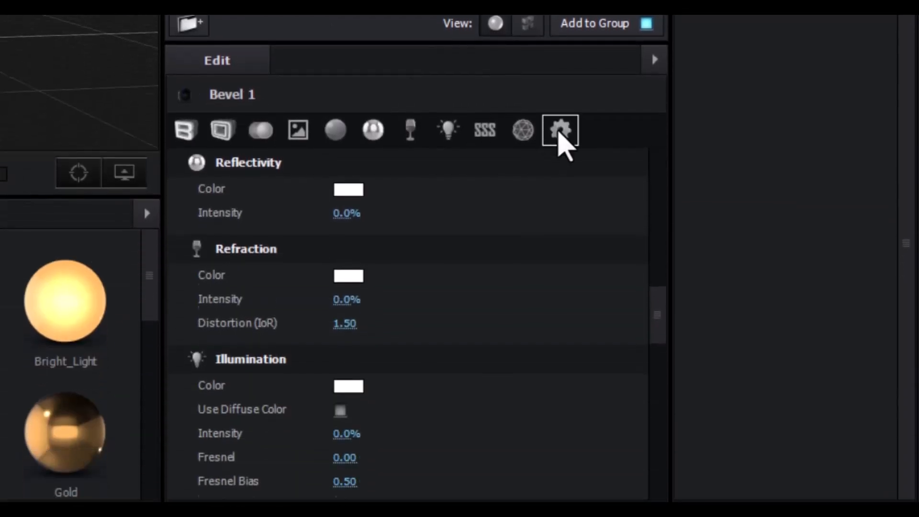
pyautogui.click(560, 130)
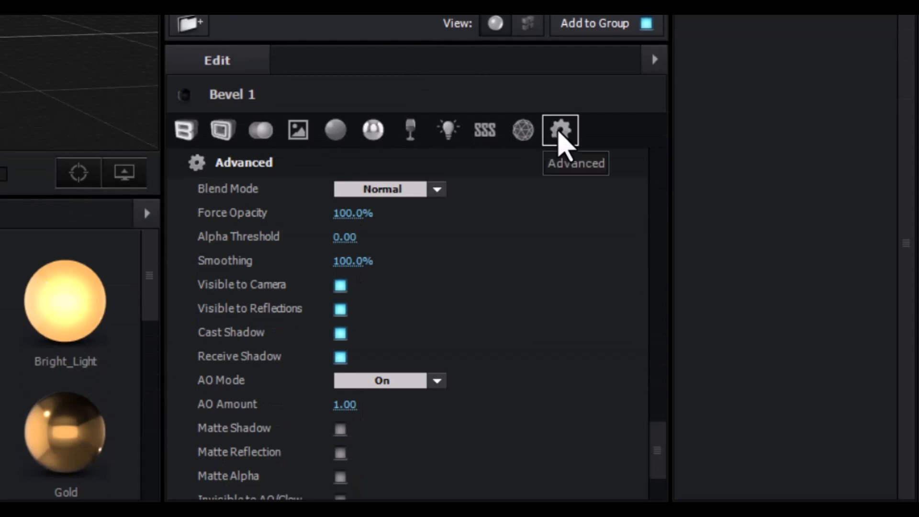
pyautogui.moveTo(62, 17); pyautogui.dragTo(0, 34)
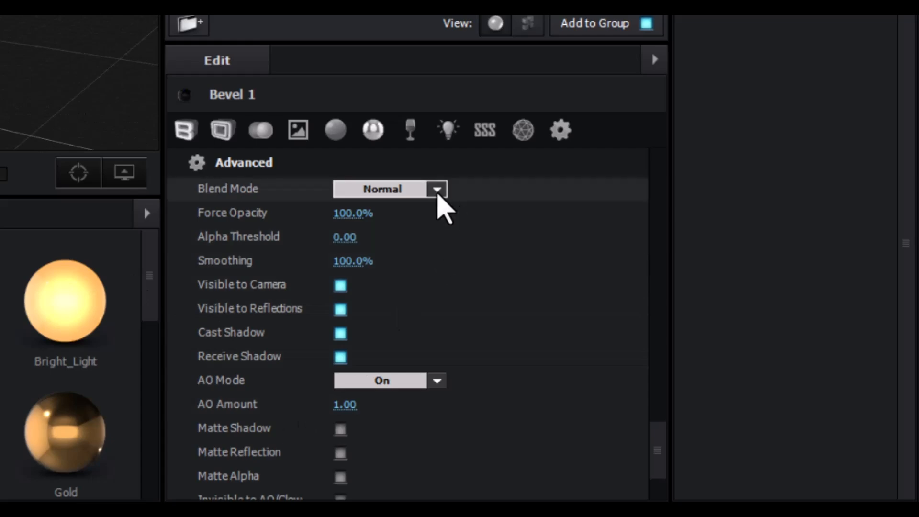
pyautogui.click(437, 189)
pyautogui.click(397, 266)
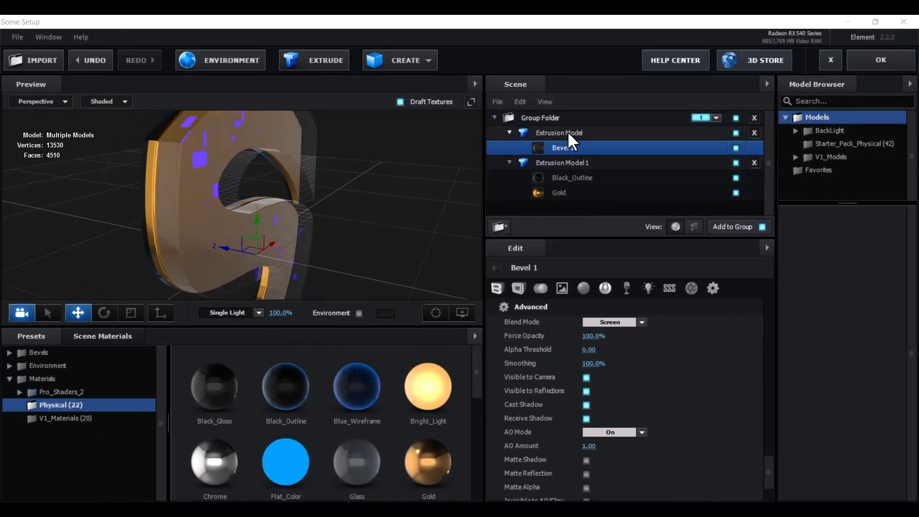
pyautogui.click(568, 134)
# Rename the blue-violet Extrusion Model to 'Transparent', then select Extrusion Model 1
pyautogui.rightClick(572, 138)
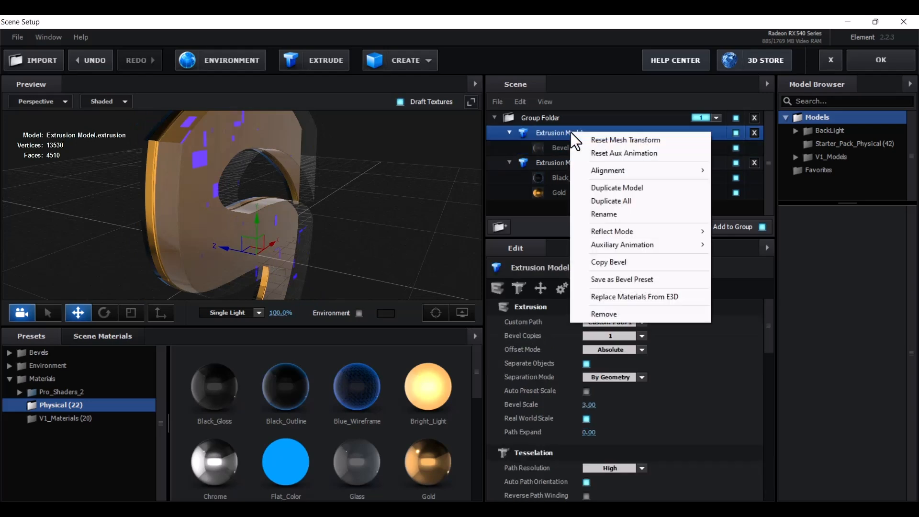
pyautogui.click(598, 214)
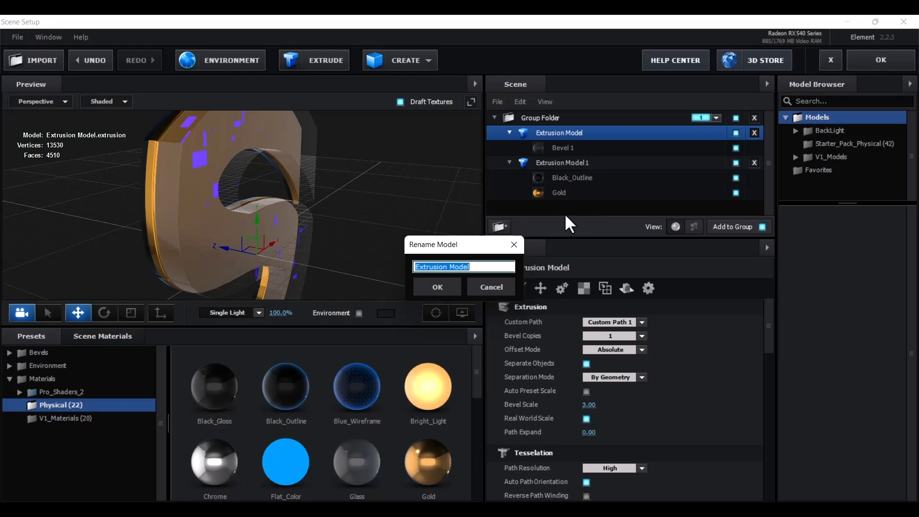
pyautogui.write('Tran')
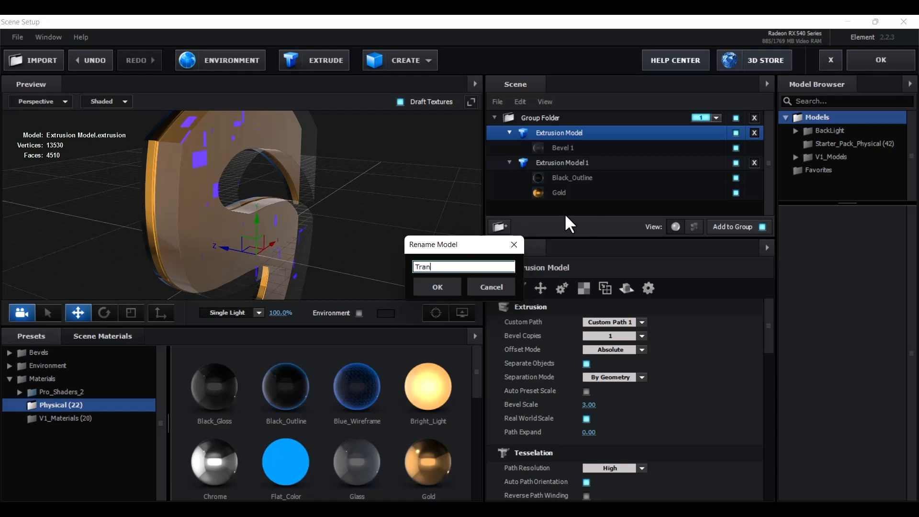
pyautogui.write('sparent')
pyautogui.click(443, 286)
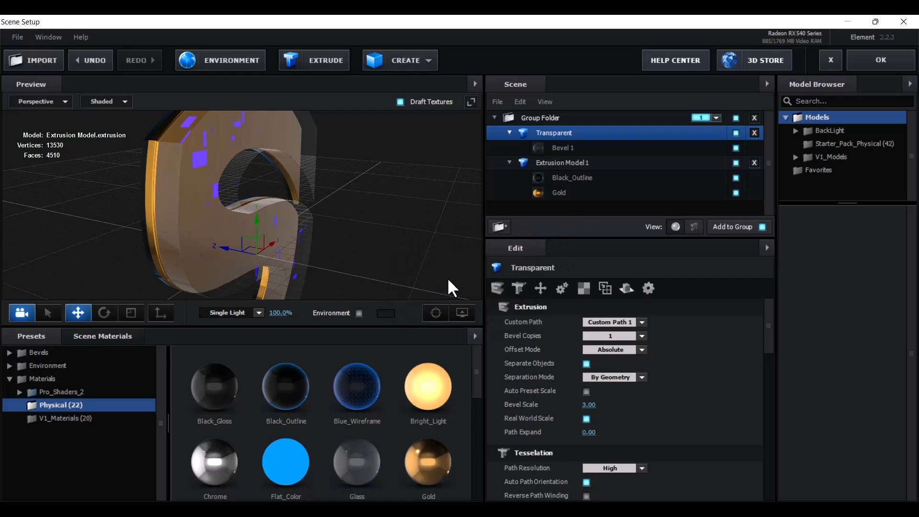
pyautogui.click(509, 163)
pyautogui.click(512, 166)
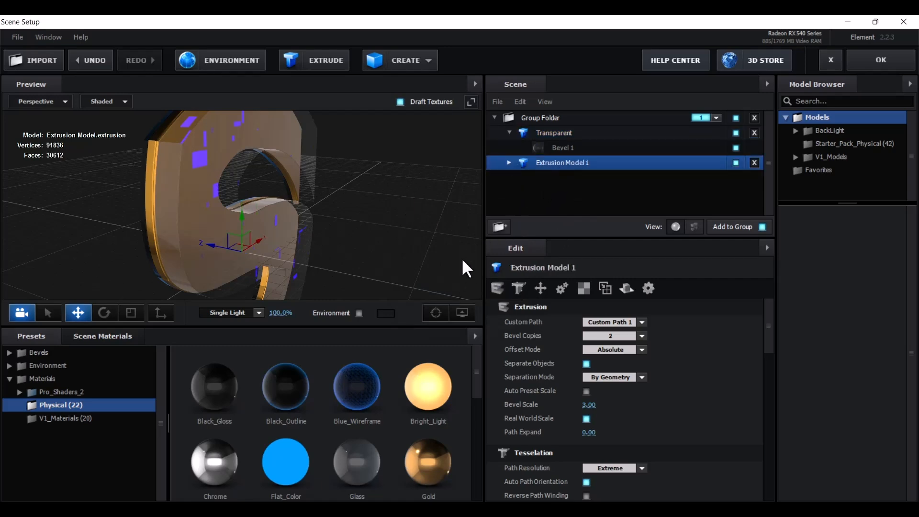
# Duplicate Extrusion Model 1 and select the new copy
pyautogui.moveTo(371, 297); pyautogui.dragTo(366, 230)
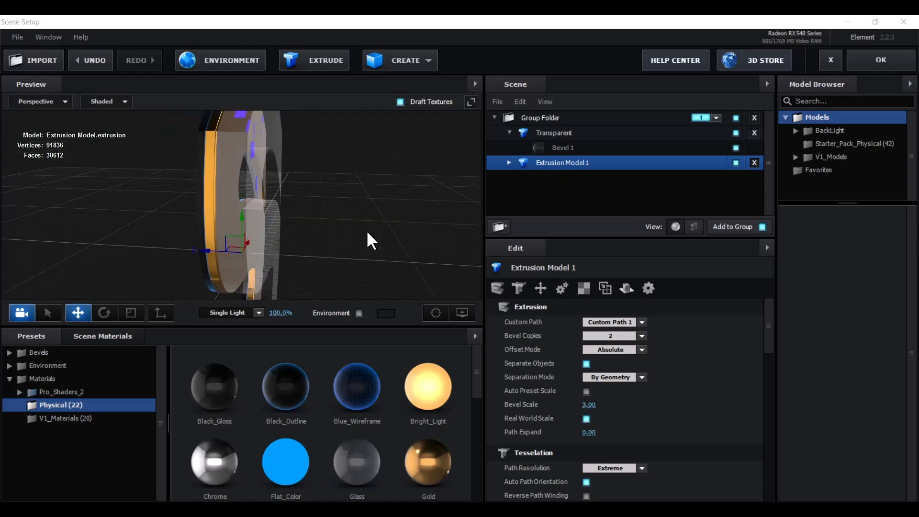
pyautogui.rightClick(545, 162)
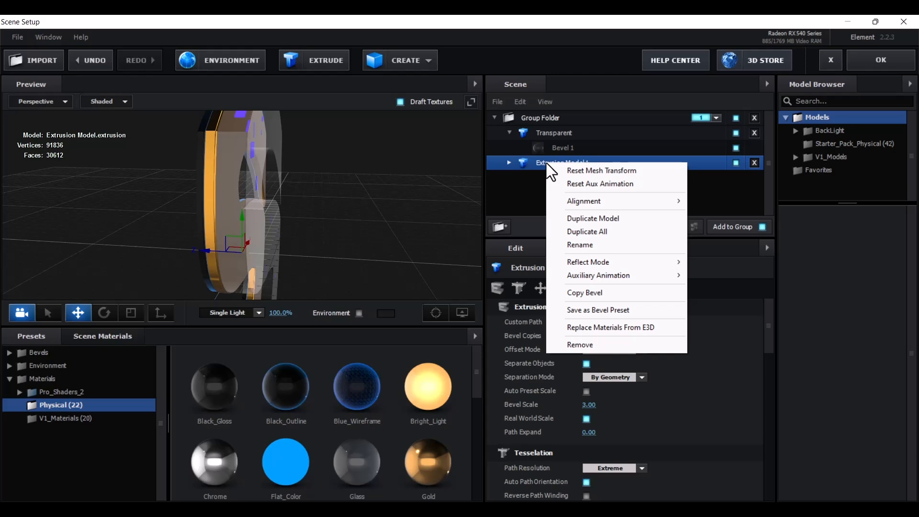
pyautogui.click(576, 220)
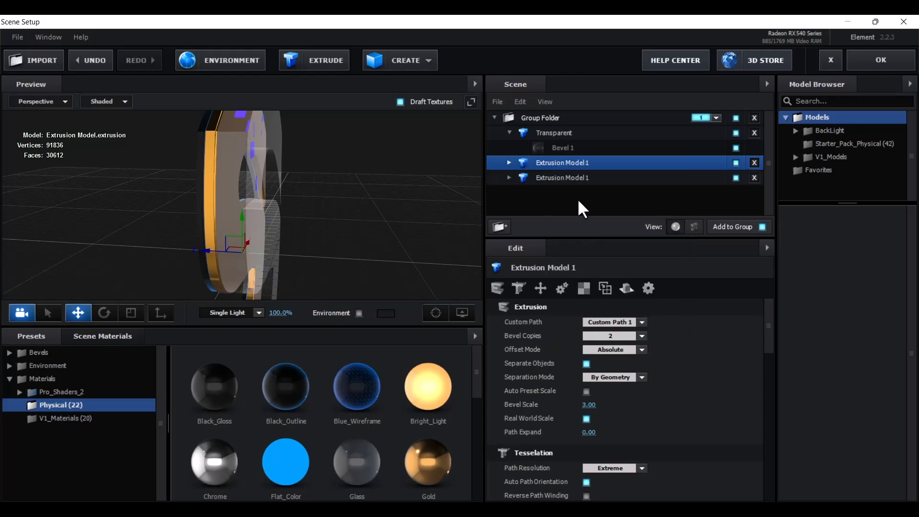
pyautogui.click(570, 177)
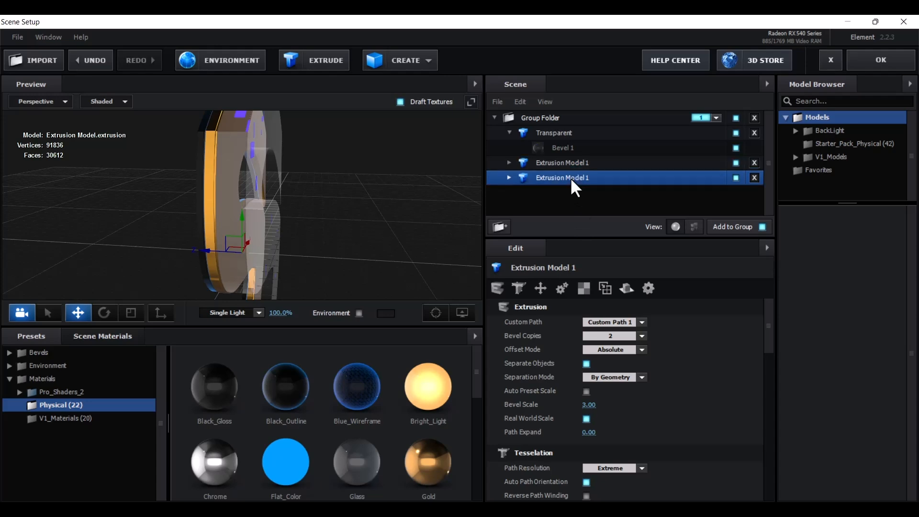
# Rename the copied model to 'Extrusion Model 2'
pyautogui.rightClick(570, 178)
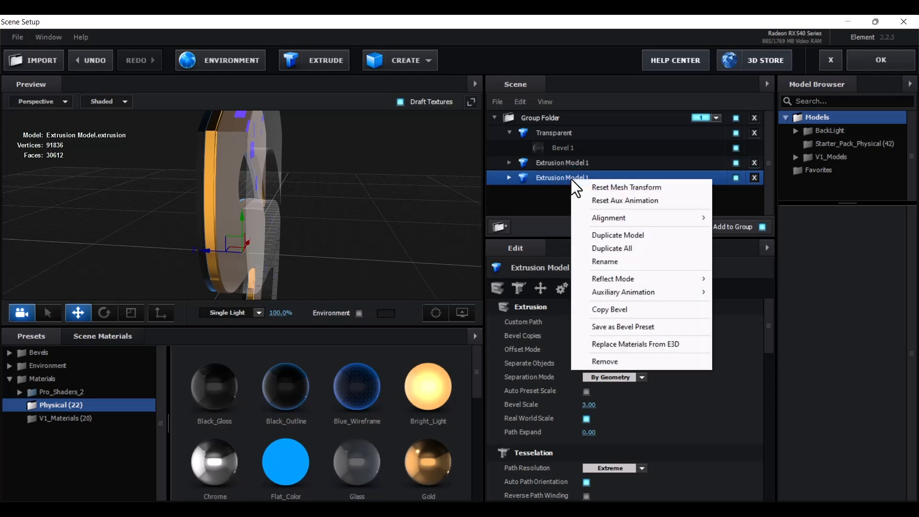
pyautogui.click(610, 262)
pyautogui.click(488, 269)
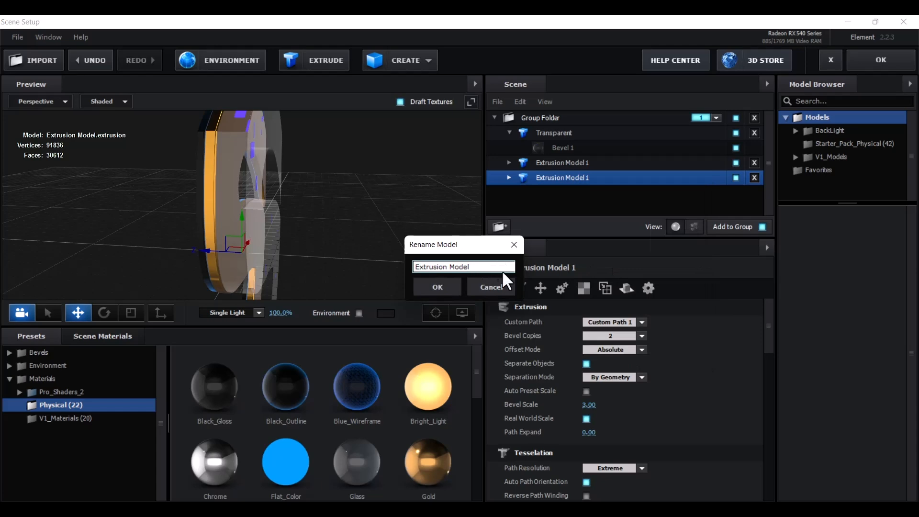
pyautogui.write('2')
pyautogui.click(430, 287)
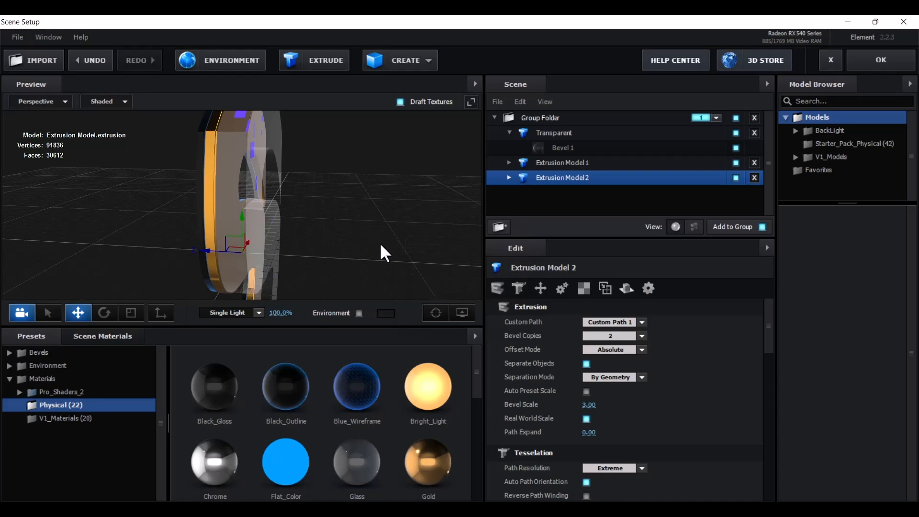
pyautogui.scroll(-2, 380, 244)
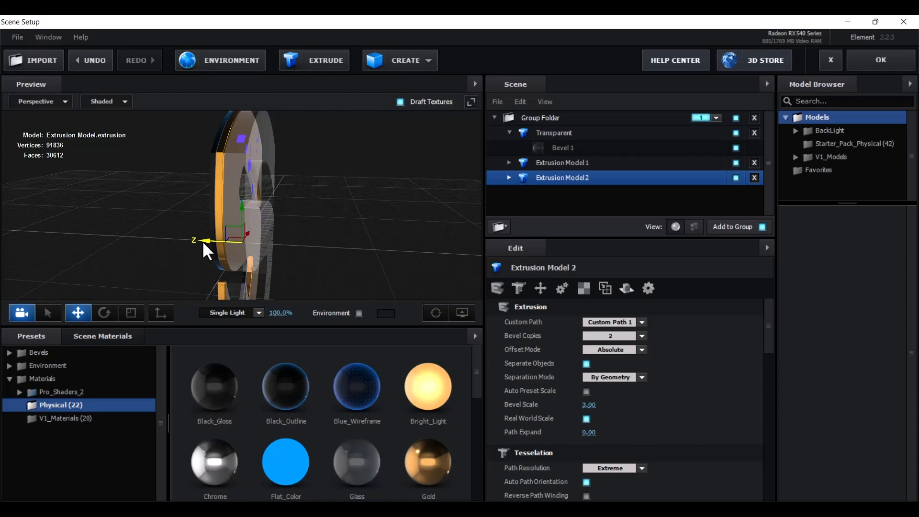
# Offset Extrusion Model 2 along Z so the translucent blue S sits between two gold copies
pyautogui.moveTo(202, 240); pyautogui.dragTo(347, 251)
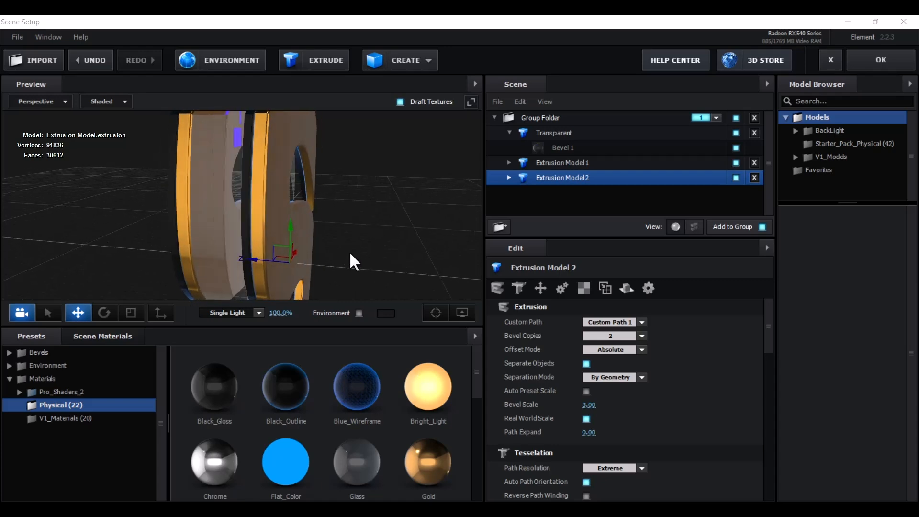
pyautogui.moveTo(257, 257); pyautogui.dragTo(340, 206)
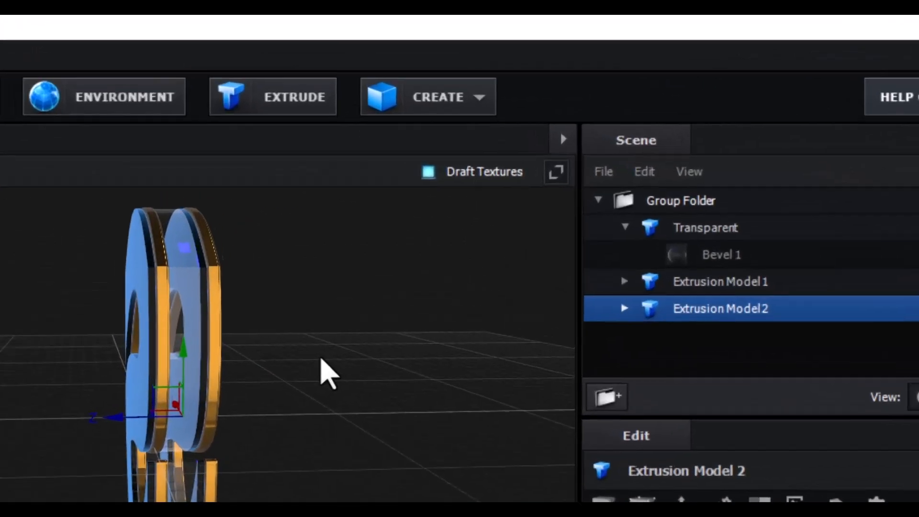
pyautogui.moveTo(341, 211)
pyautogui.mouseDown()
pyautogui.moveTo(363, 216)
pyautogui.moveTo(359, 209)
pyautogui.mouseUp()
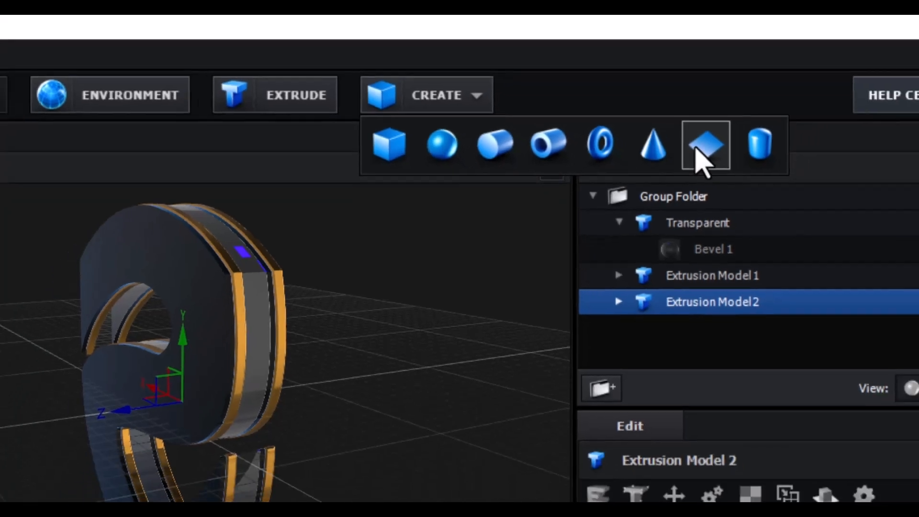
# Create a Plane model and set its Size XY to 15.00 × 15.00
pyautogui.click(741, 165)
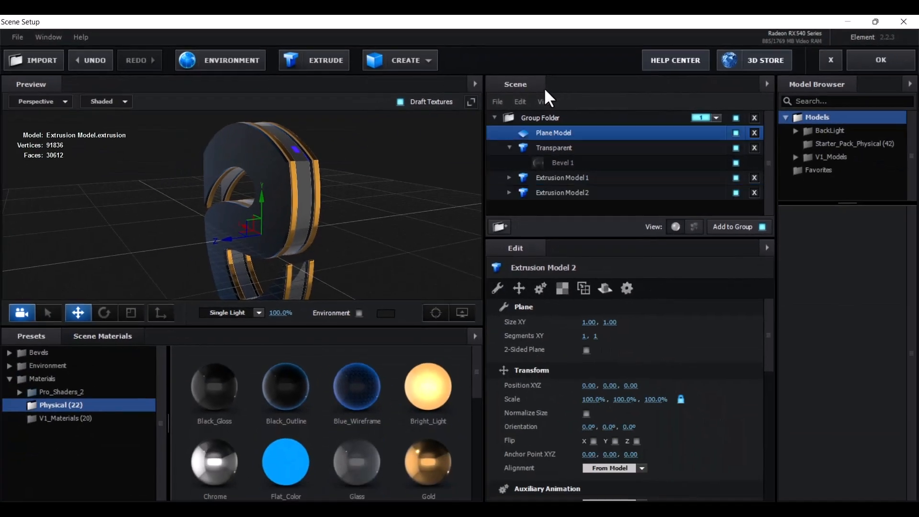
pyautogui.moveTo(415, 200); pyautogui.dragTo(349, 221)
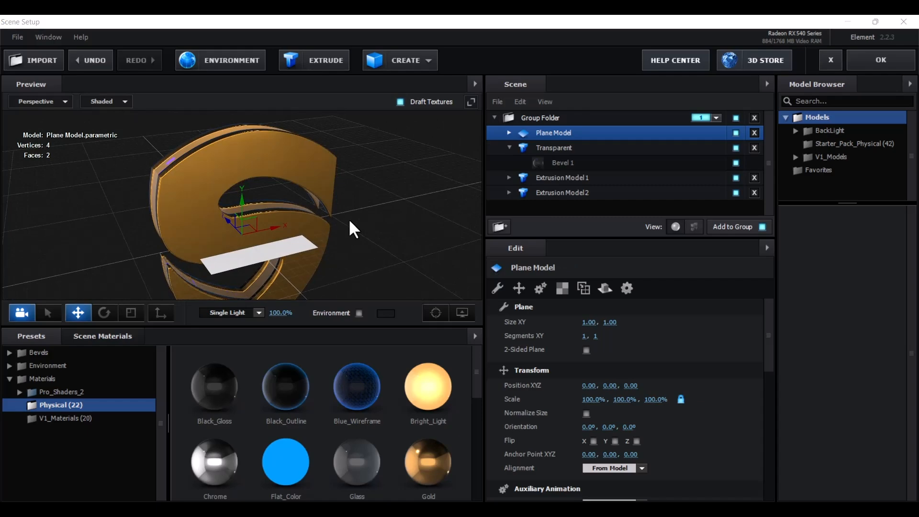
pyautogui.click(589, 321)
pyautogui.write('10')
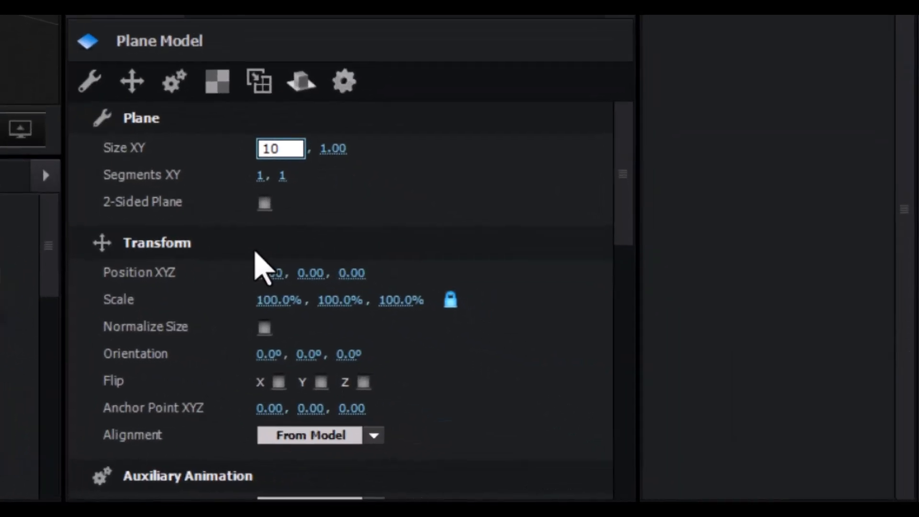
pyautogui.press('Return')
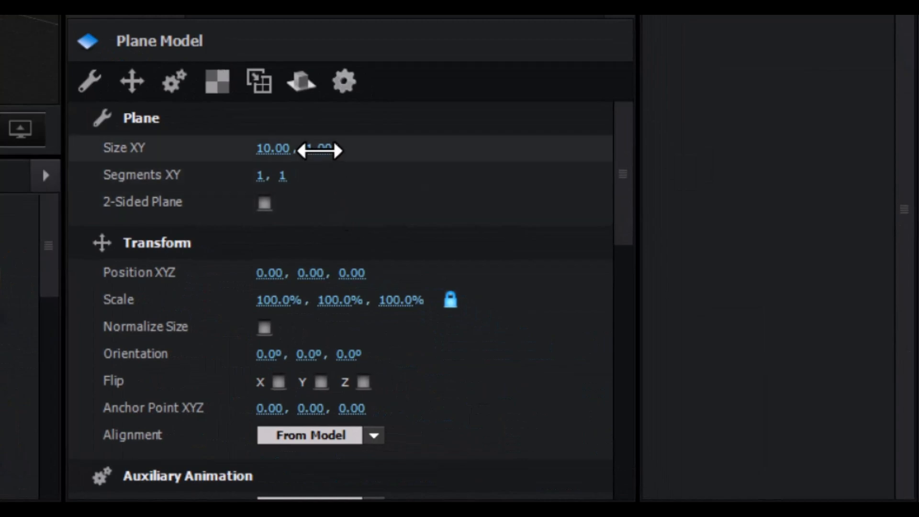
pyautogui.click(270, 149)
pyautogui.write('15')
pyautogui.press('Return')
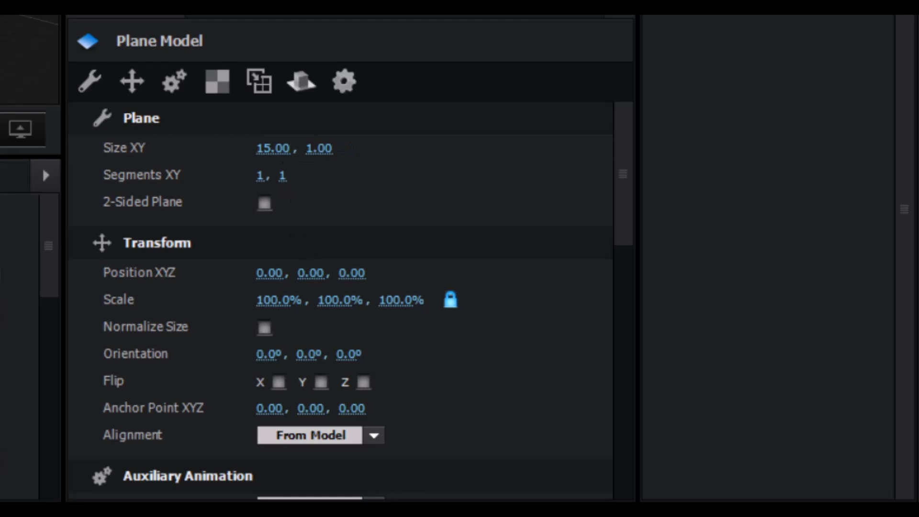
pyautogui.click(326, 148)
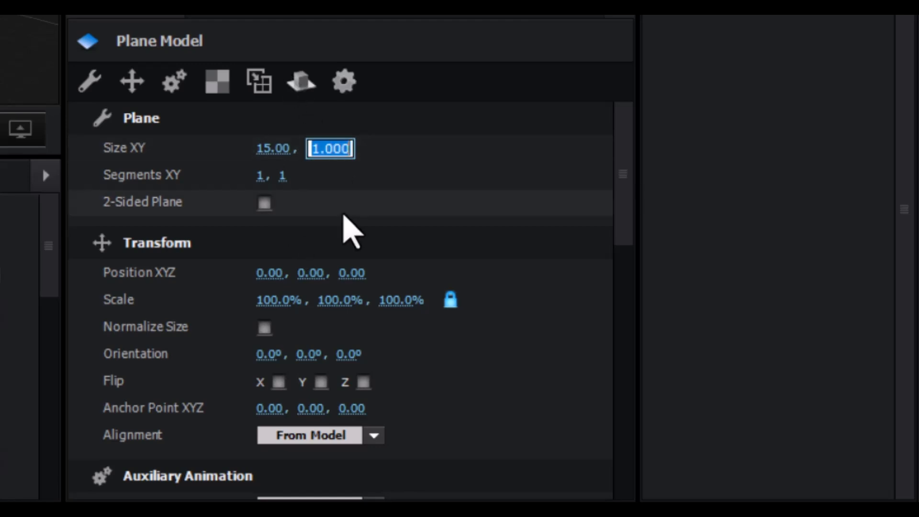
pyautogui.write('15')
pyautogui.press('Return')
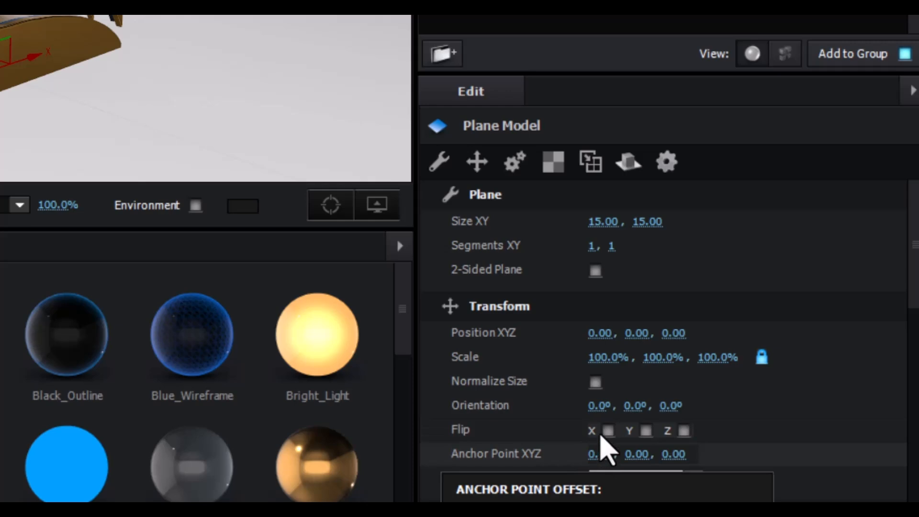
# Set the Plane Model's X orientation to -90° and open its Default material
pyautogui.click(599, 405)
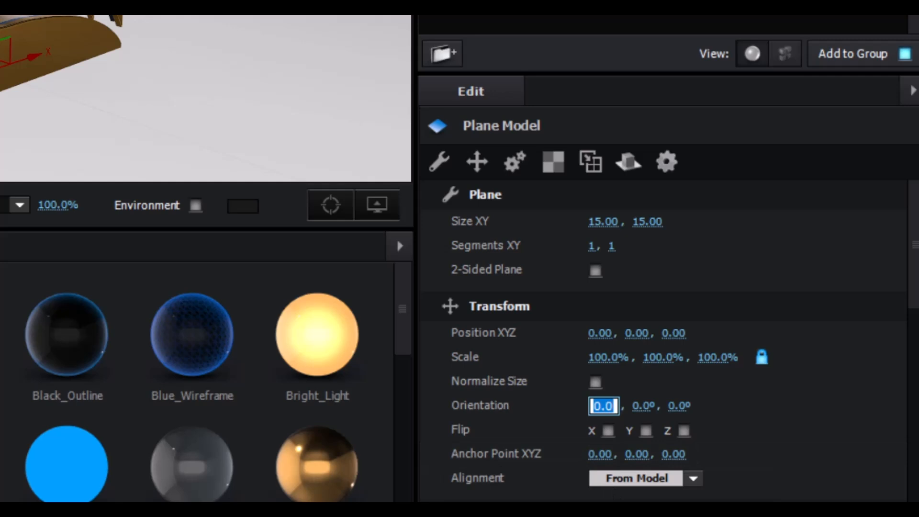
pyautogui.write('-90')
pyautogui.press('Return')
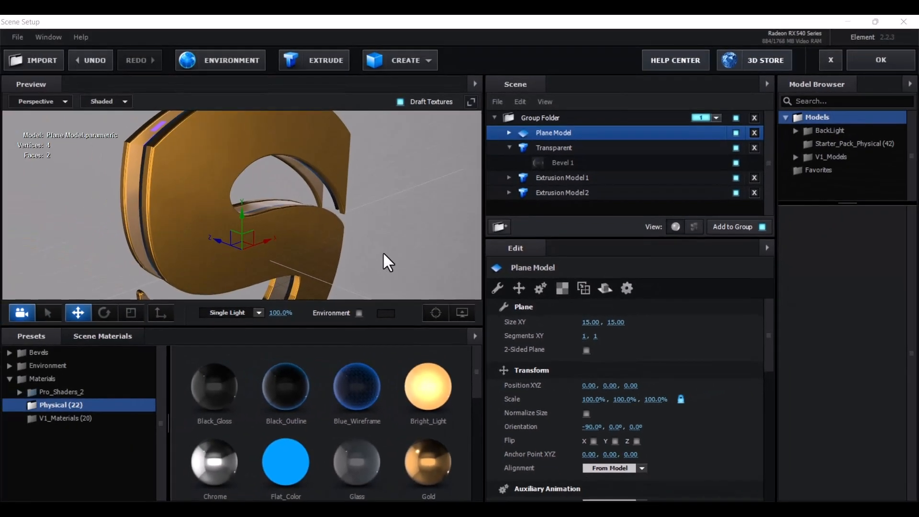
pyautogui.moveTo(378, 262); pyautogui.dragTo(398, 249)
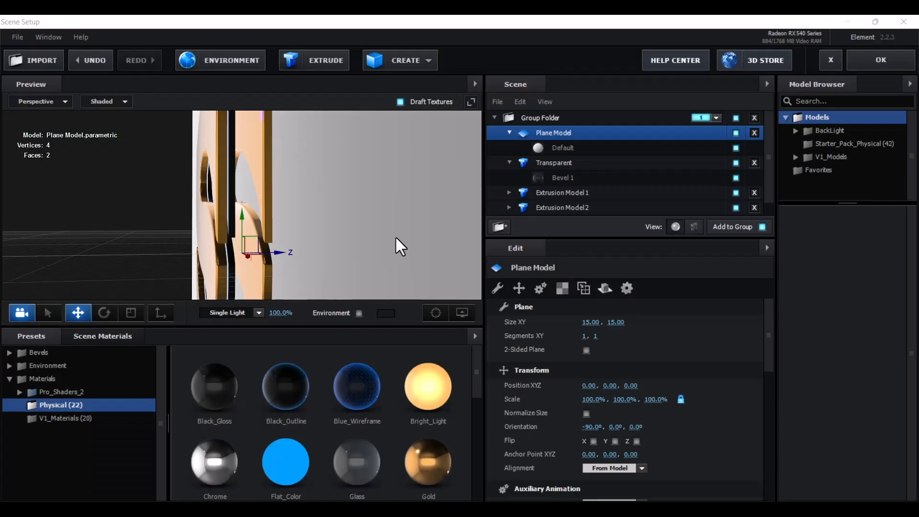
pyautogui.moveTo(377, 201); pyautogui.dragTo(463, 173)
pyautogui.click(566, 147)
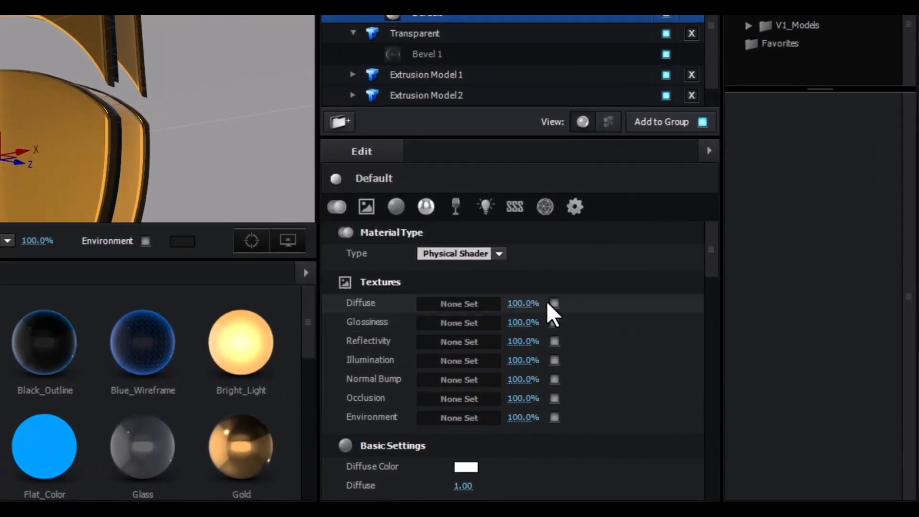
# Load Custom Layer 1 into the floor material's Glossiness slot with gamma 0.50
pyautogui.moveTo(226, 181); pyautogui.dragTo(204, 183)
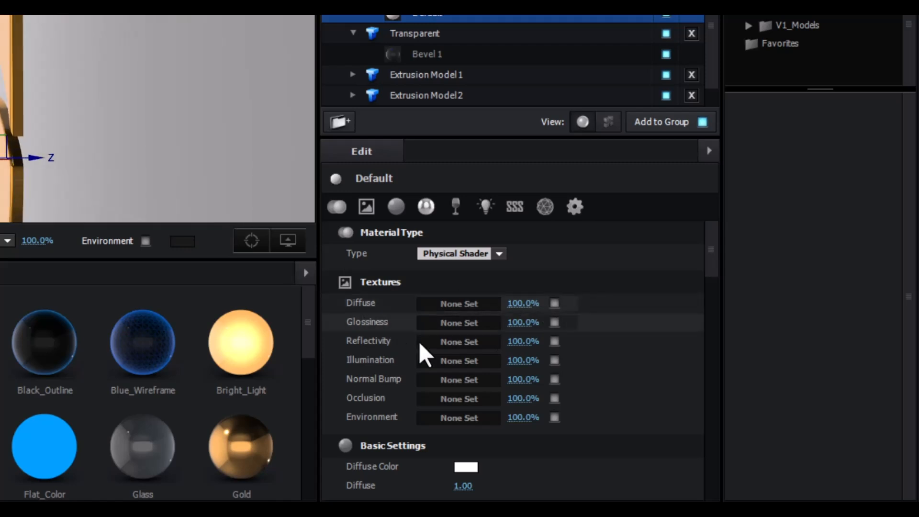
pyautogui.click(460, 322)
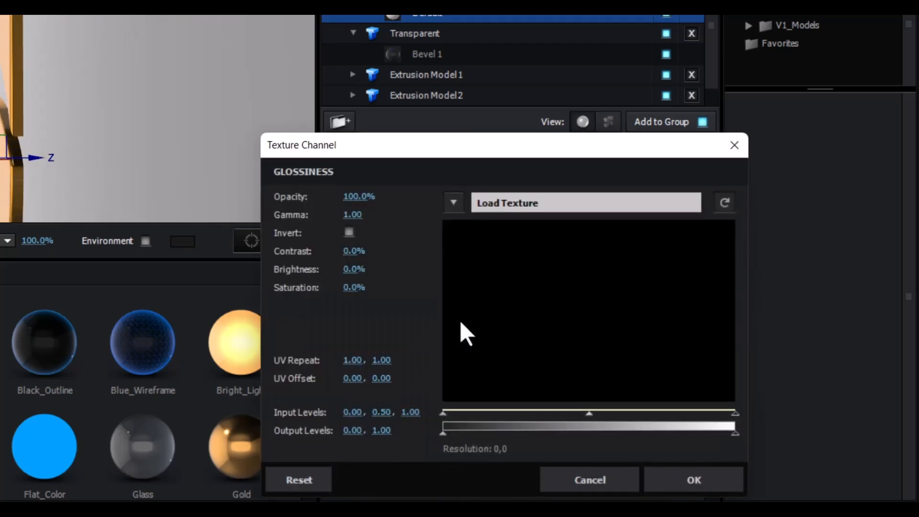
pyautogui.click(453, 202)
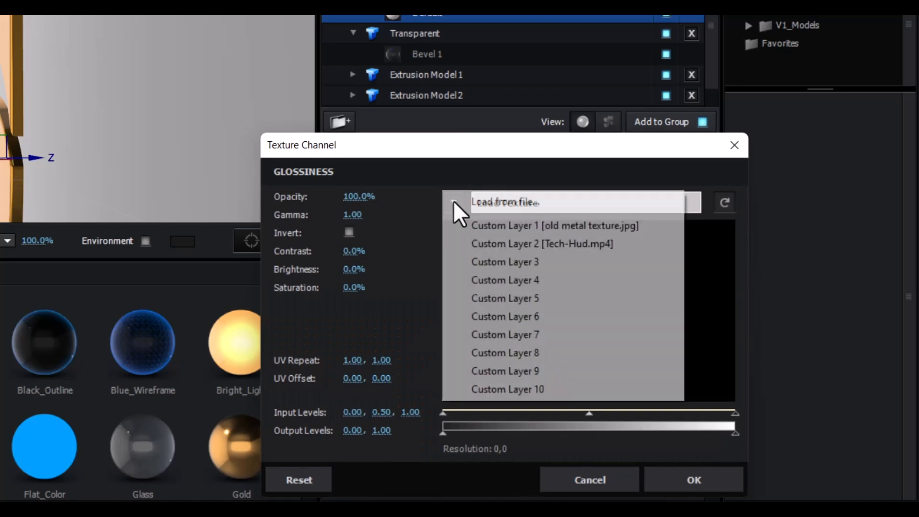
pyautogui.click(488, 226)
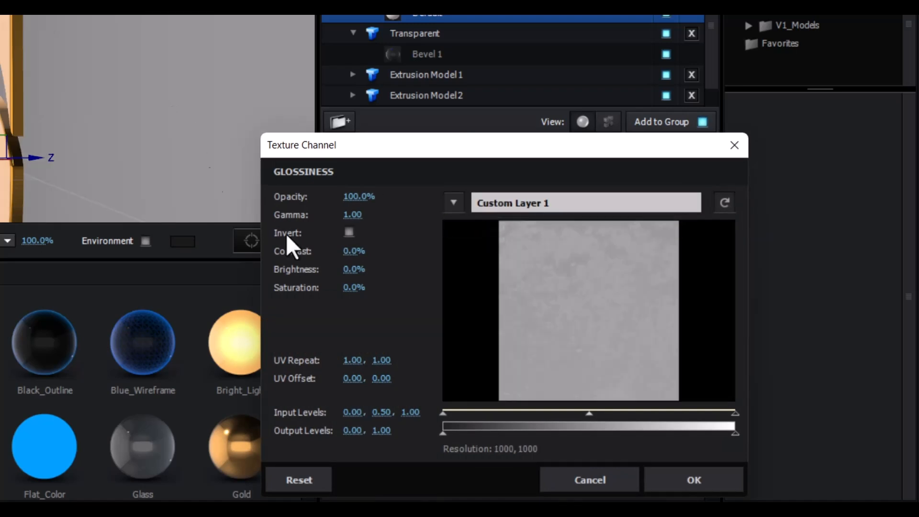
pyautogui.click(349, 215)
pyautogui.write('0.')
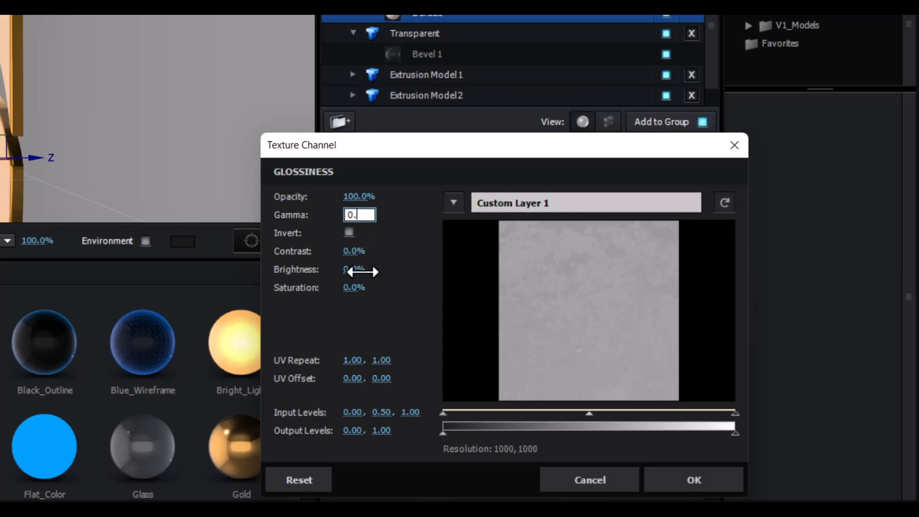
pyautogui.write('50')
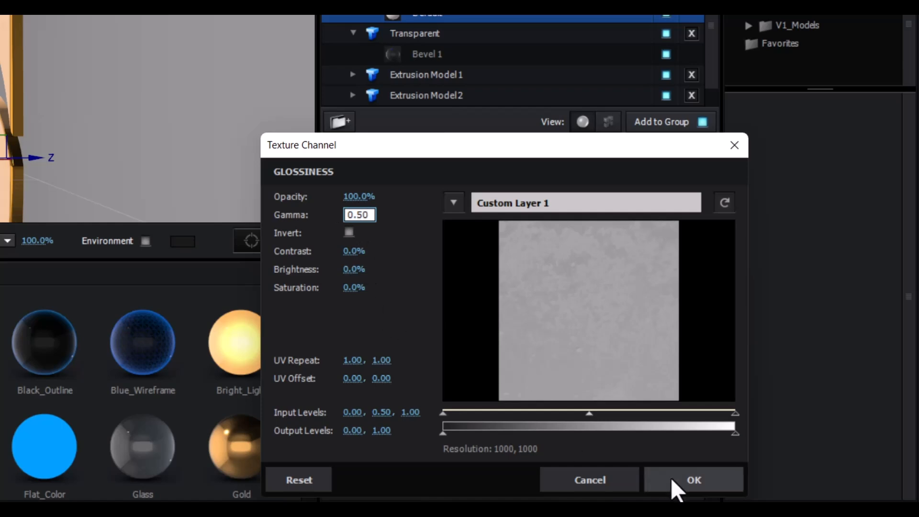
pyautogui.click(693, 479)
pyautogui.moveTo(181, 150); pyautogui.dragTo(195, 46)
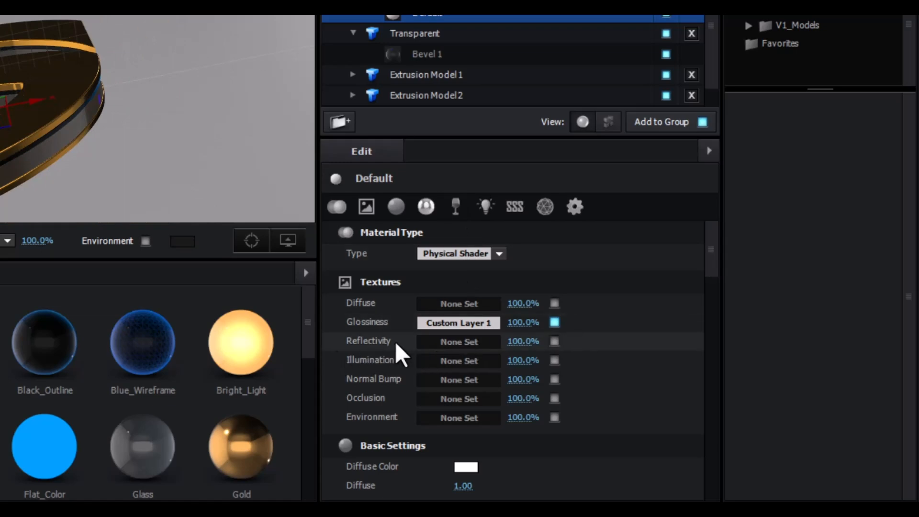
# Load Custom Layer 1 as the floor's Reflectivity texture with gamma 0.50
pyautogui.click(450, 342)
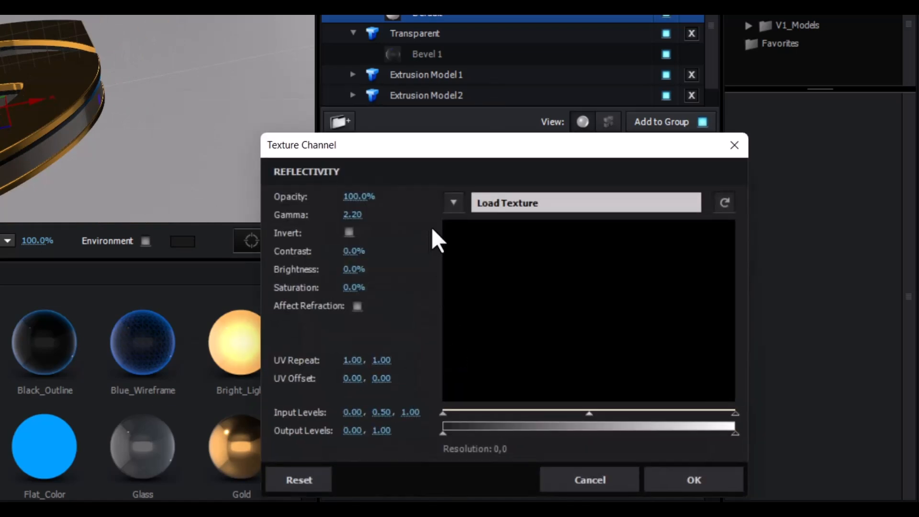
pyautogui.click(452, 202)
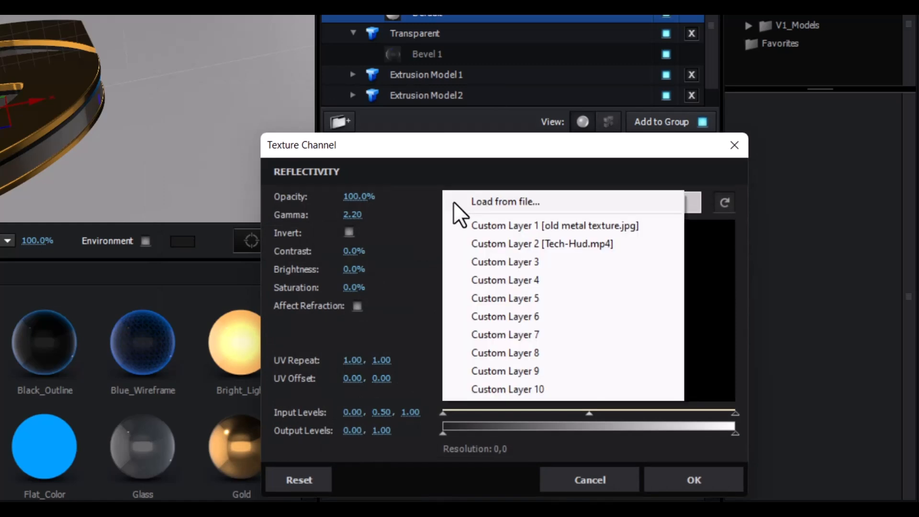
pyautogui.click(470, 226)
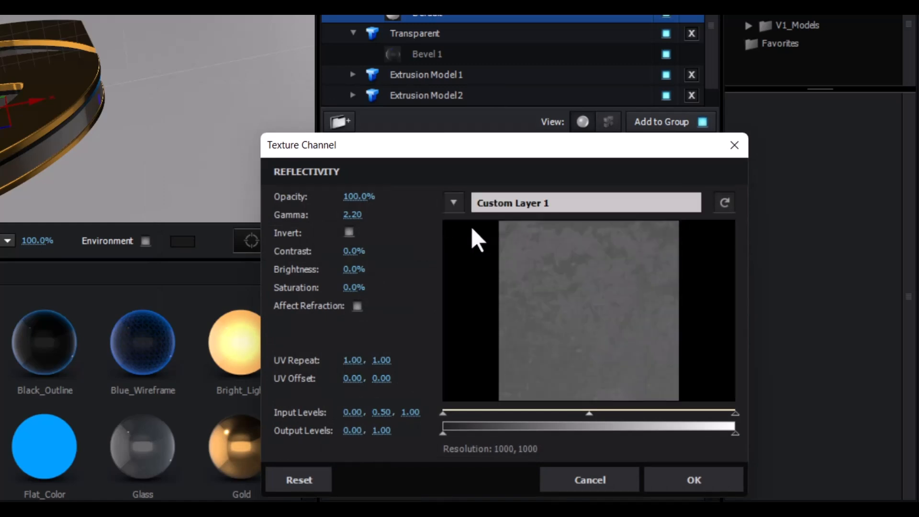
pyautogui.click(349, 216)
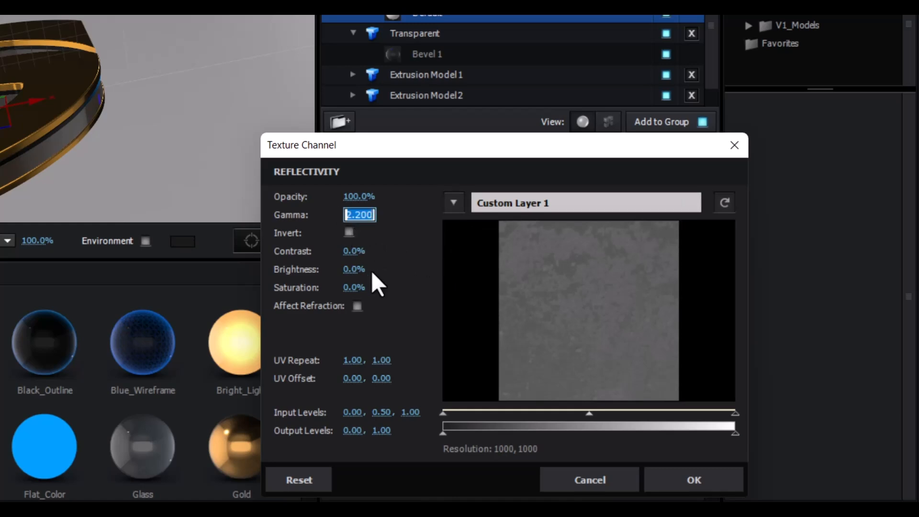
pyautogui.write('0.5')
pyautogui.click(397, 316)
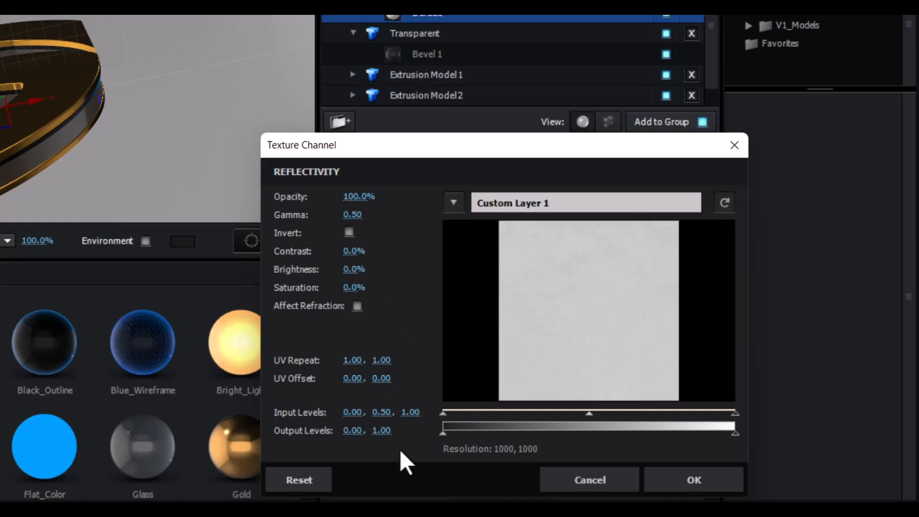
# Set the reflectivity texture's middle input level to 0.70 and confirm
pyautogui.click(380, 412)
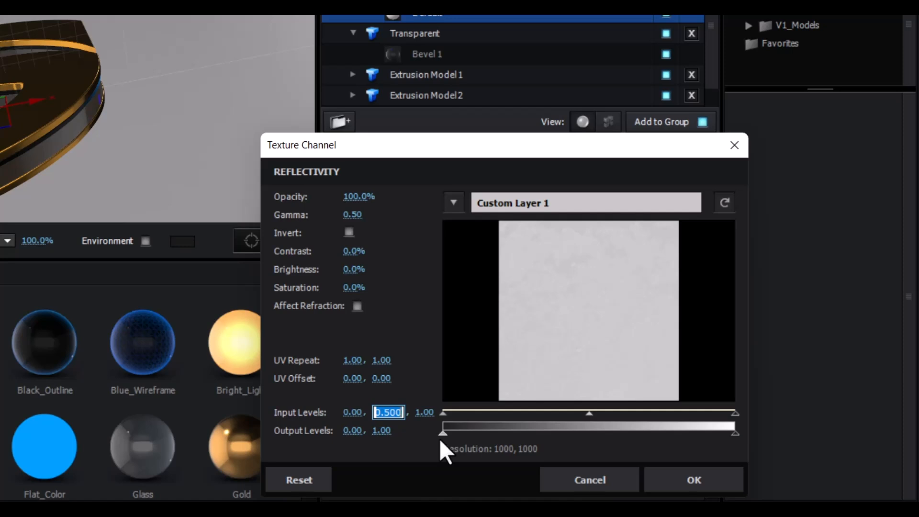
pyautogui.write('0.77')
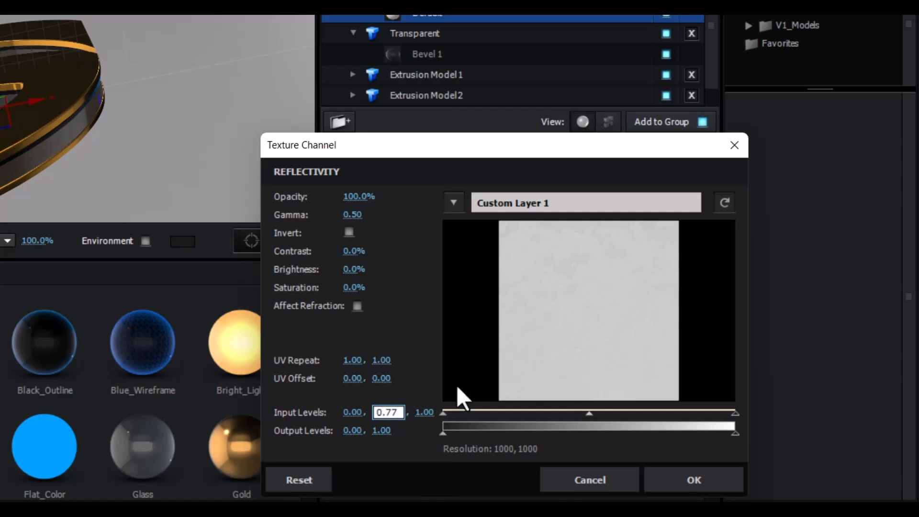
pyautogui.press('BackSpace')
pyautogui.write('0')
pyautogui.click(688, 477)
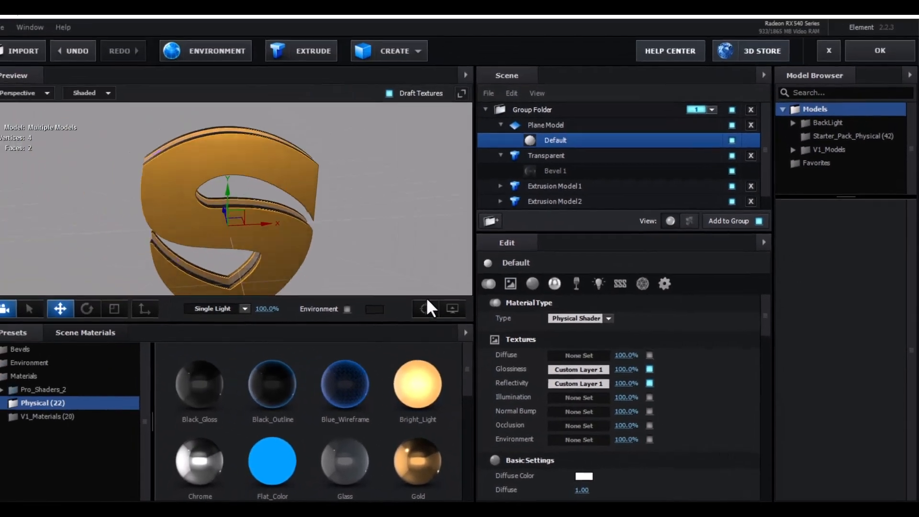
pyautogui.moveTo(426, 297); pyautogui.dragTo(399, 251)
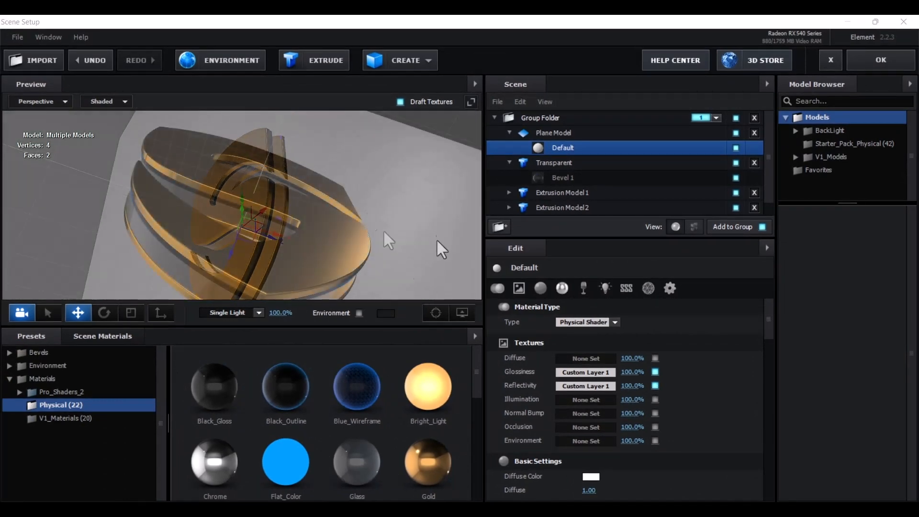
pyautogui.moveTo(435, 238); pyautogui.dragTo(441, 287)
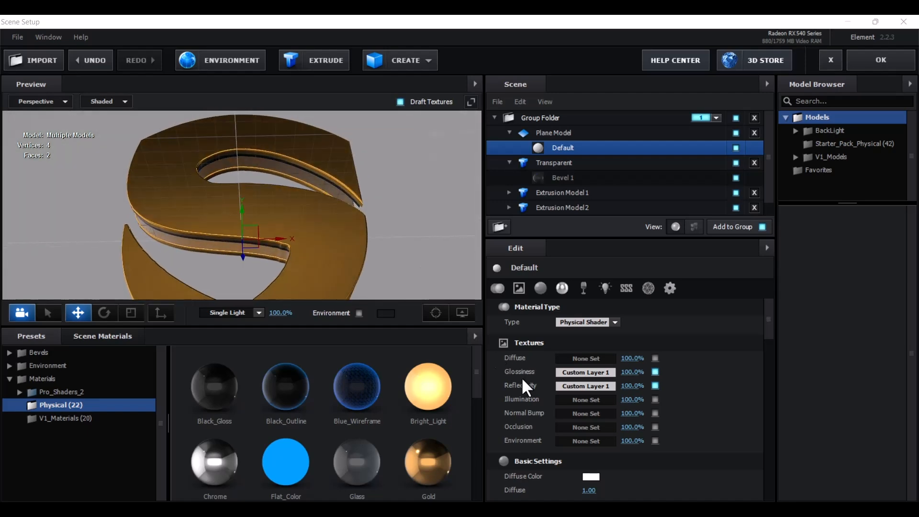
# Set the floor material's Diffuse texture to Custom Layer 1 with a gamma of 0.4
pyautogui.click(591, 358)
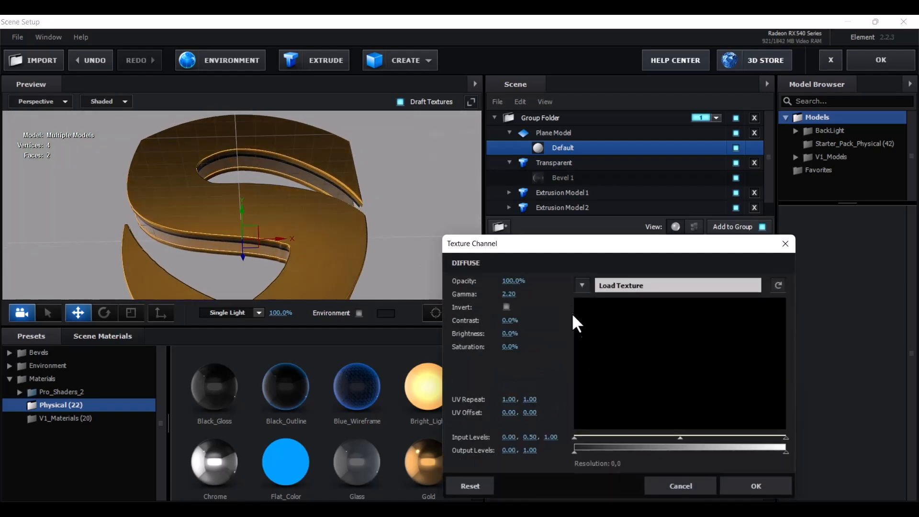
pyautogui.click(581, 286)
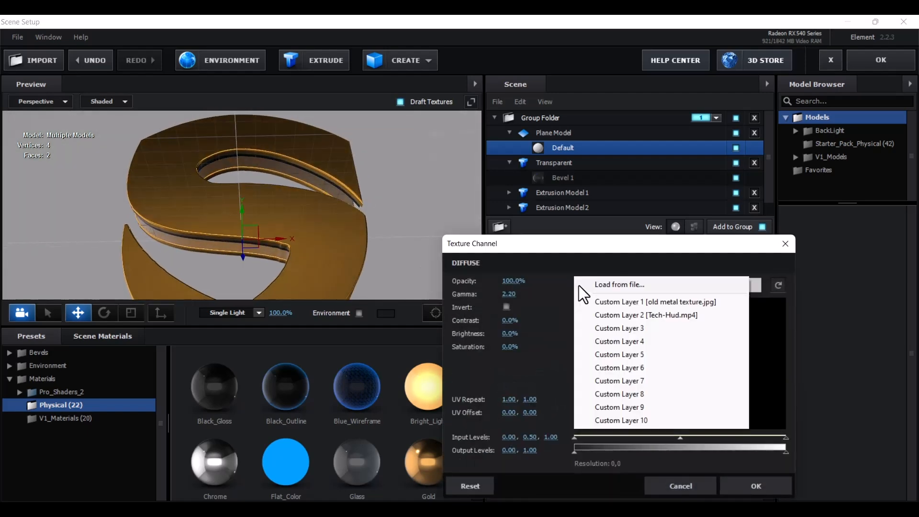
pyautogui.click(604, 303)
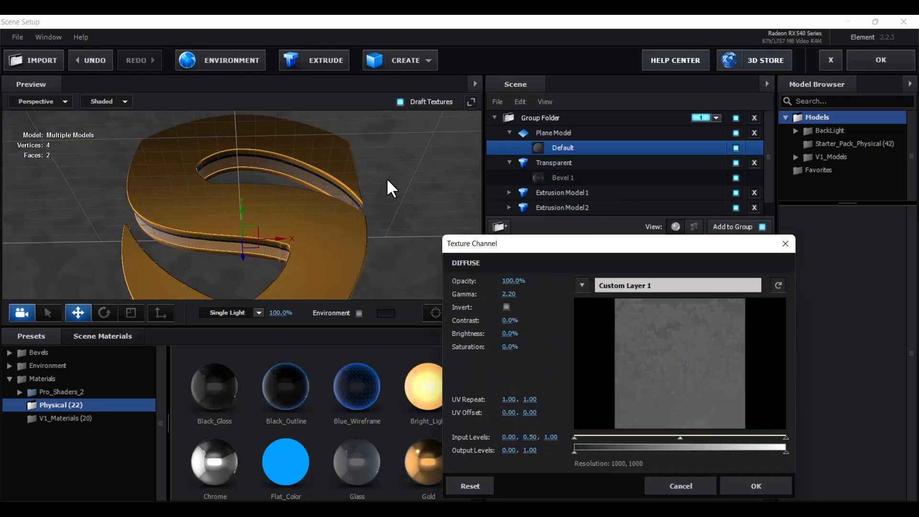
pyautogui.moveTo(610, 247); pyautogui.dragTo(672, 181)
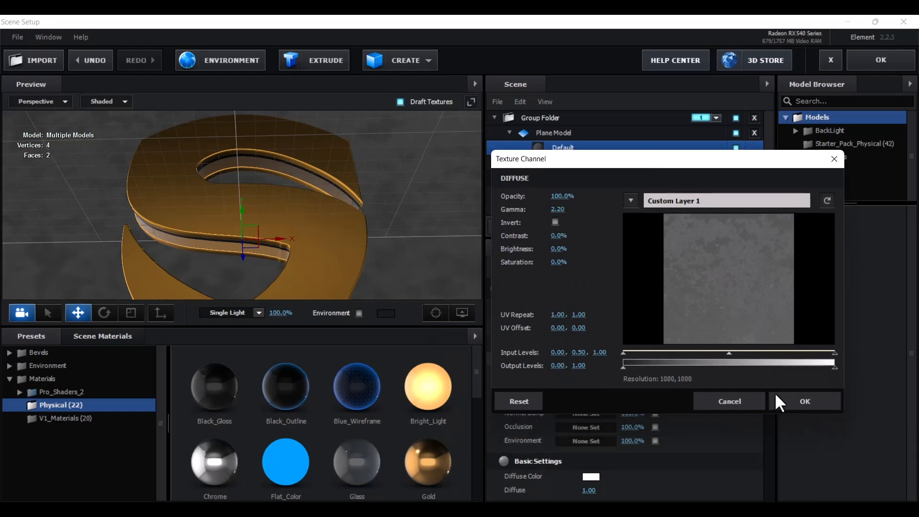
pyautogui.click(558, 210)
pyautogui.write('0.4')
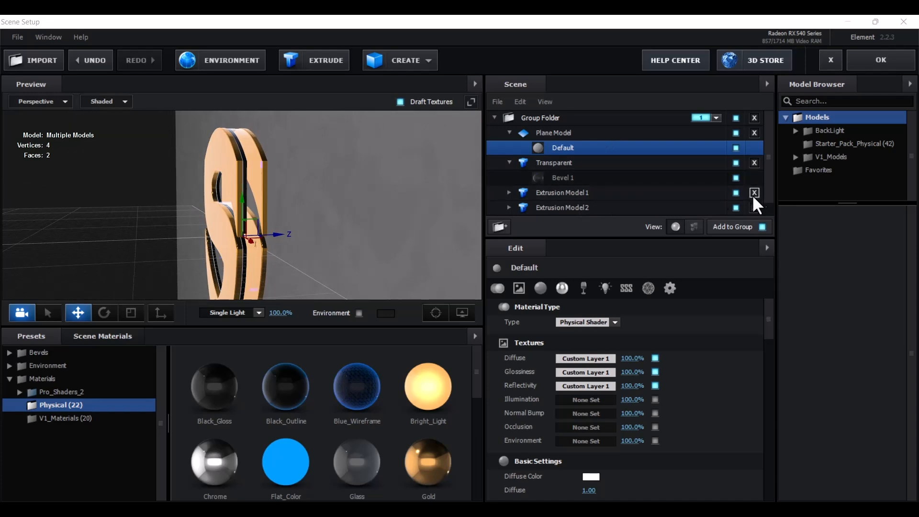
# Slide Extrusion Model 1 and Extrusion Model 2 along the Z axis toward the front letter
pyautogui.click(736, 194)
pyautogui.click(736, 194)
pyautogui.click(663, 196)
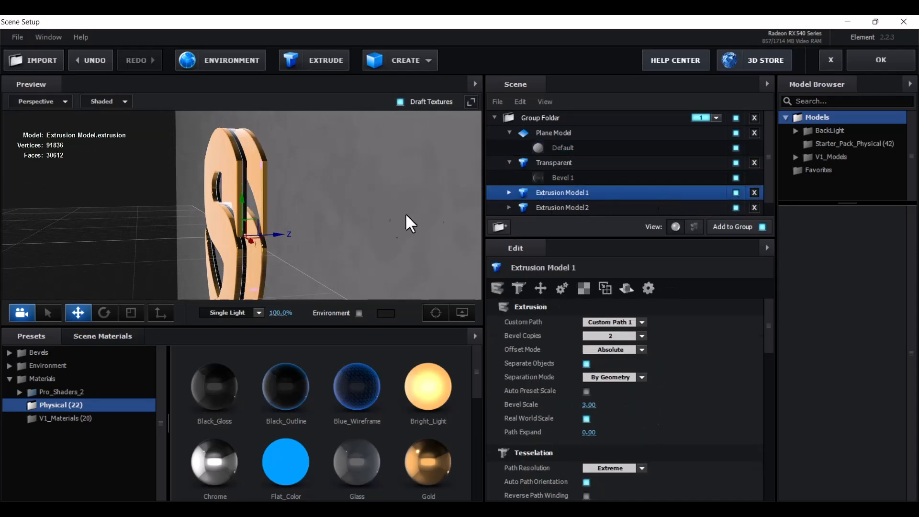
pyautogui.moveTo(284, 234); pyautogui.dragTo(331, 239)
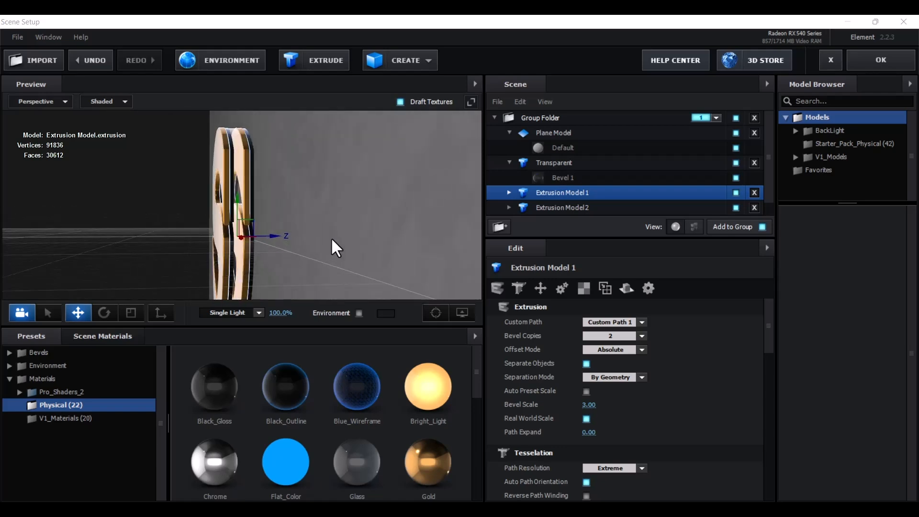
pyautogui.click(571, 207)
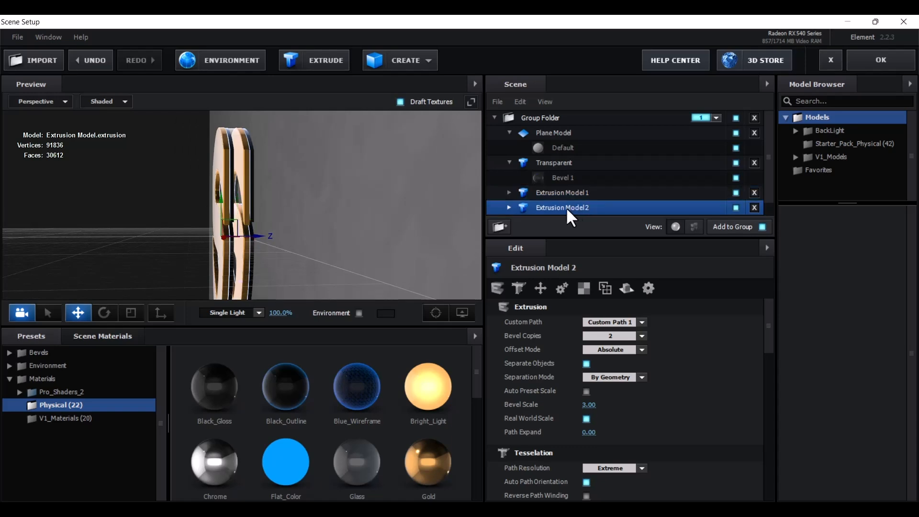
pyautogui.moveTo(261, 236); pyautogui.dragTo(256, 238)
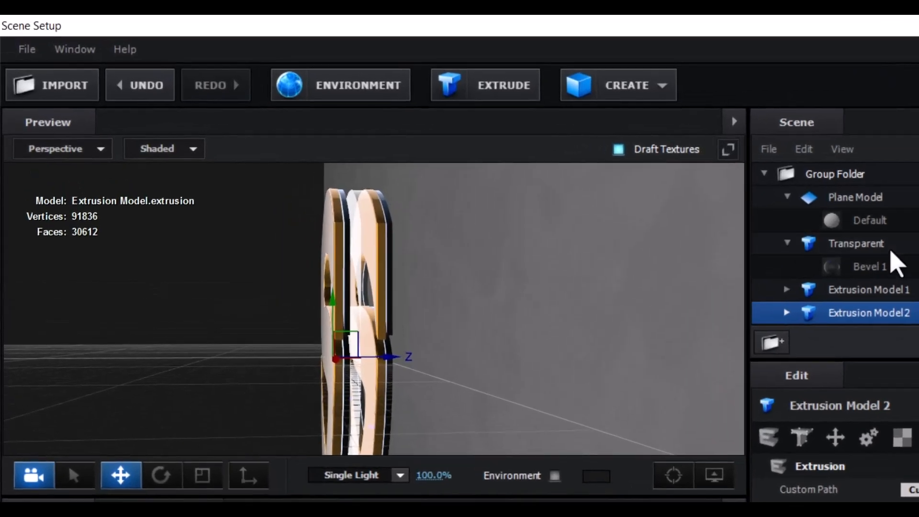
# Slide the Transparent model along Z and orbit the preview to check the S stack
pyautogui.click(890, 249)
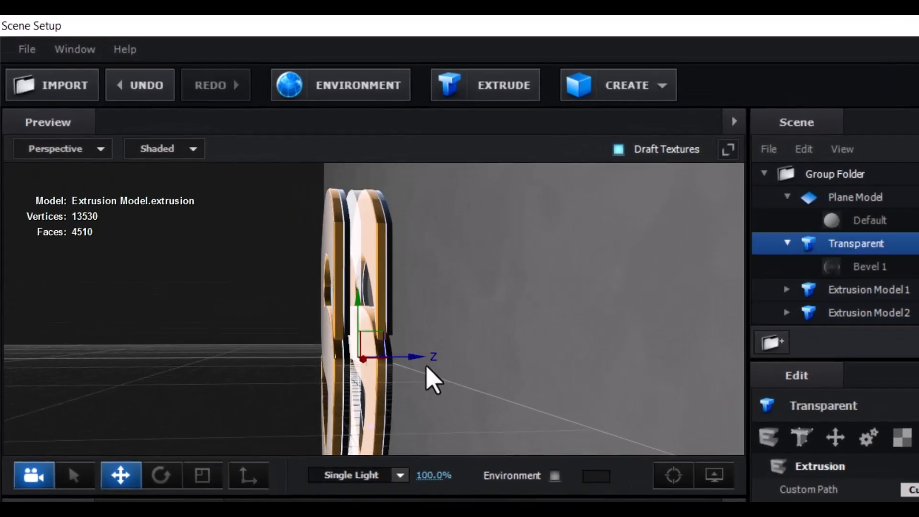
pyautogui.moveTo(421, 362); pyautogui.dragTo(413, 362)
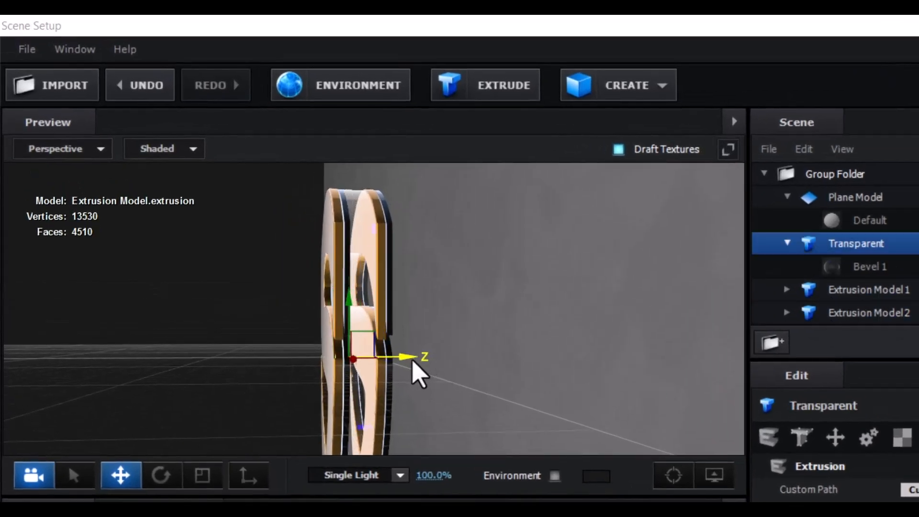
pyautogui.scroll(3, 498, 381)
pyautogui.moveTo(492, 329)
pyautogui.mouseDown()
pyautogui.moveTo(489, 351)
pyautogui.moveTo(489, 334)
pyautogui.mouseUp()
pyautogui.moveTo(488, 335); pyautogui.dragTo(601, 231)
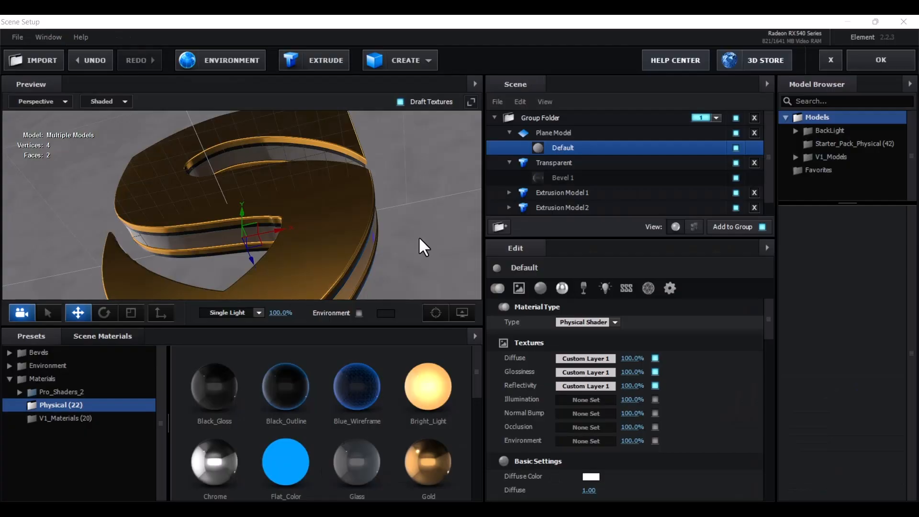
pyautogui.moveTo(419, 239)
pyautogui.mouseDown()
pyautogui.moveTo(420, 263)
pyautogui.moveTo(406, 274)
pyautogui.moveTo(407, 236)
pyautogui.moveTo(421, 236)
pyautogui.mouseUp()
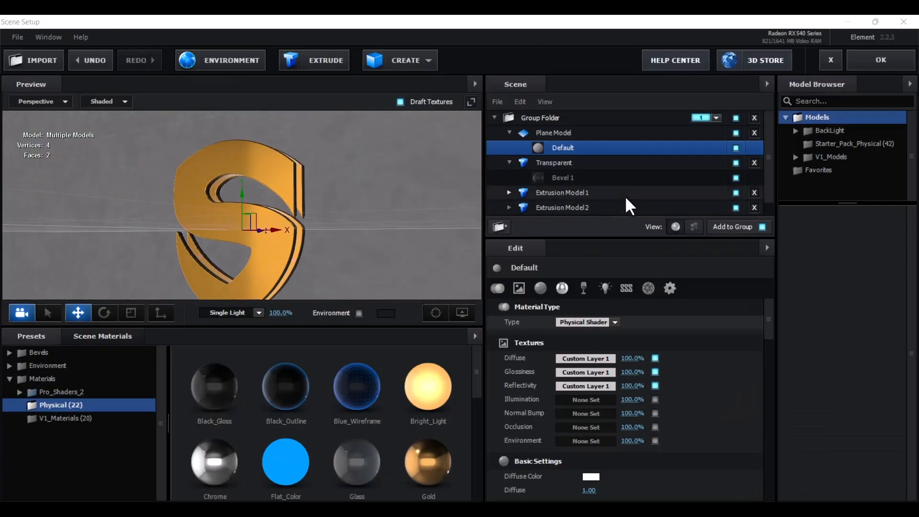
# Select and unhide Extrusion Model 2, then expand its materials list
pyautogui.click(610, 208)
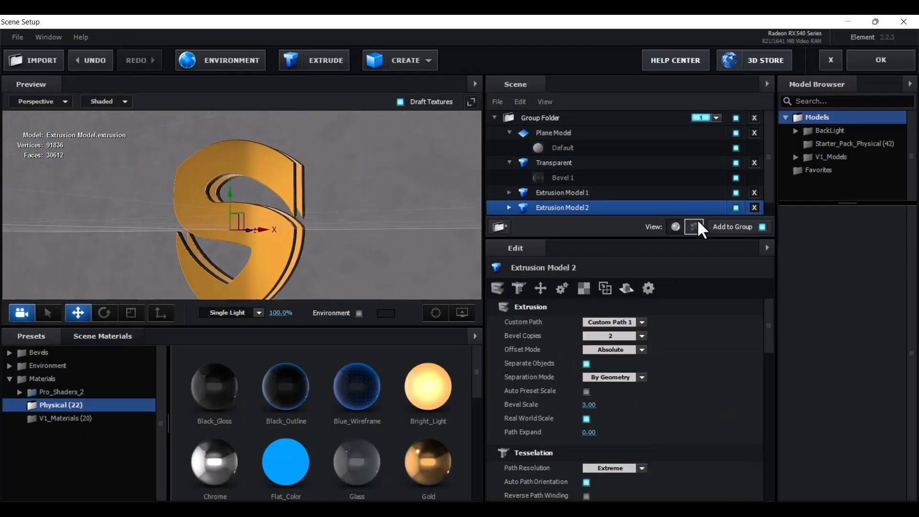
pyautogui.click(732, 208)
pyautogui.moveTo(359, 211); pyautogui.dragTo(380, 216)
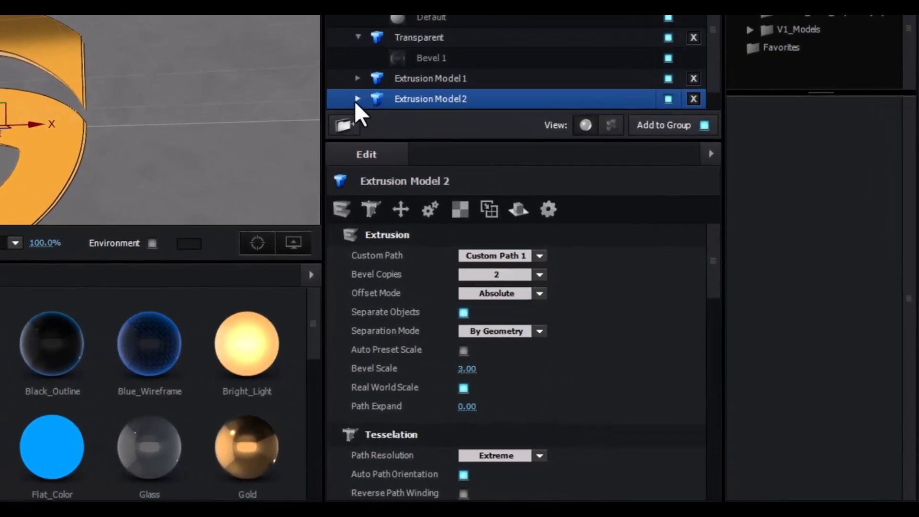
pyautogui.click(509, 208)
pyautogui.scroll(-3, 478, 95)
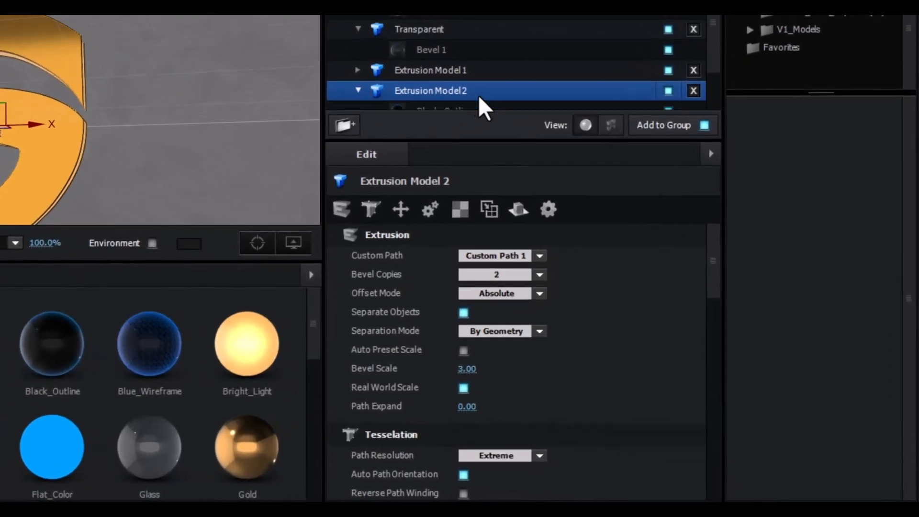
# Enable Bevel Outline on the Gold material and orbit to inspect the outlined S
pyautogui.click(424, 80)
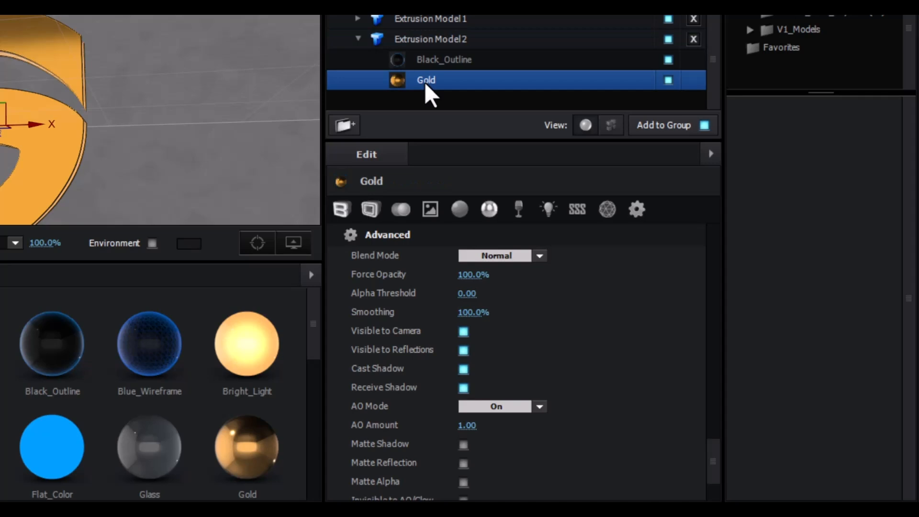
pyautogui.click(369, 214)
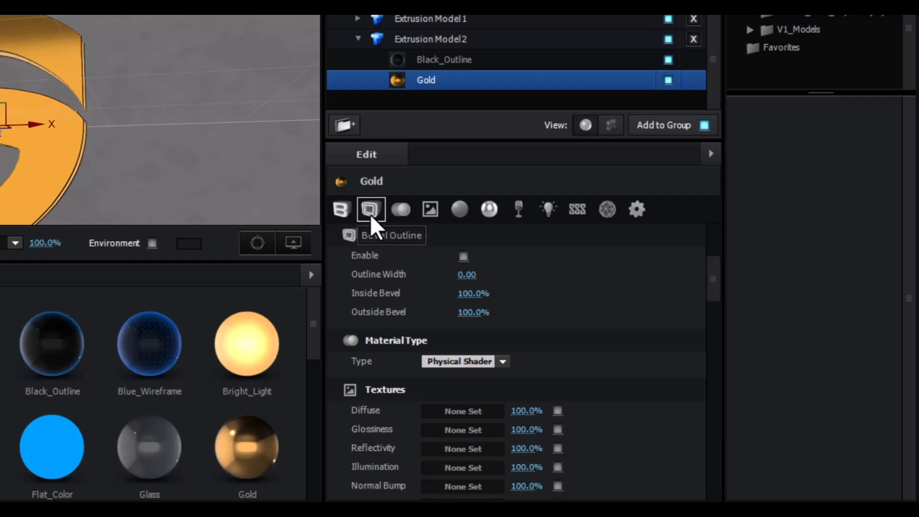
pyautogui.click(463, 256)
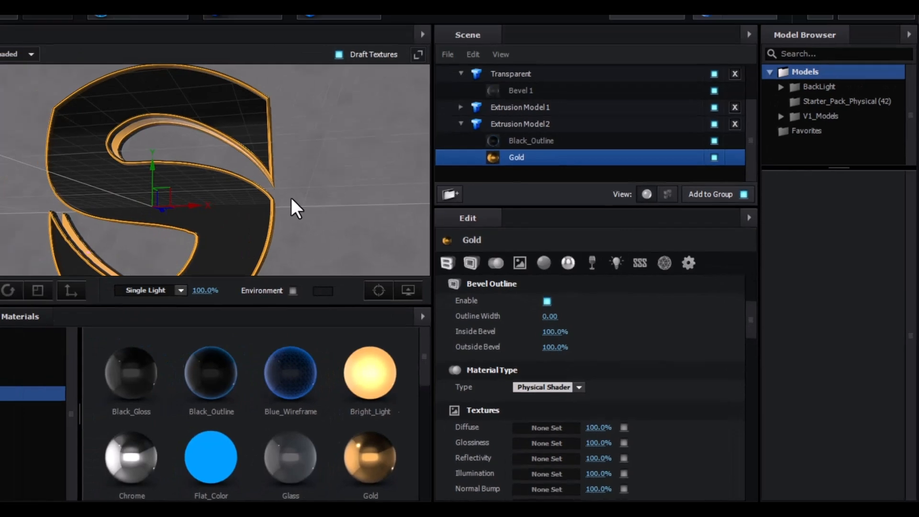
pyautogui.scroll(2, 344, 210)
pyautogui.moveTo(398, 225); pyautogui.dragTo(356, 246)
pyautogui.moveTo(417, 275); pyautogui.dragTo(456, 212)
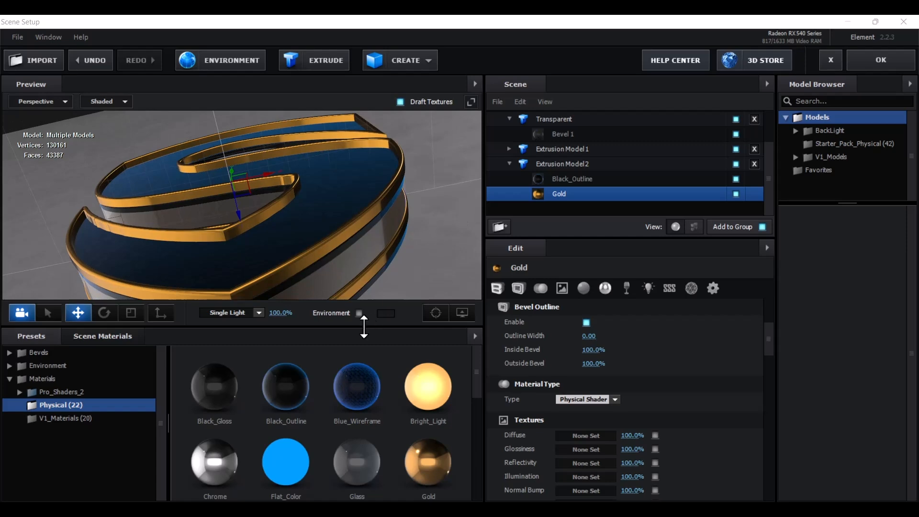
pyautogui.scroll(-1, 387, 267)
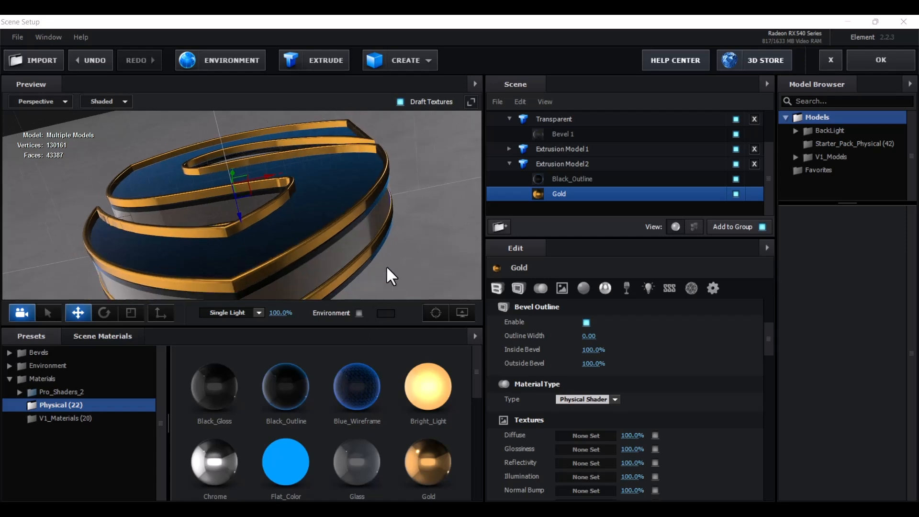
pyautogui.moveTo(387, 267)
pyautogui.mouseDown()
pyautogui.moveTo(391, 254)
pyautogui.moveTo(394, 267)
pyautogui.mouseUp()
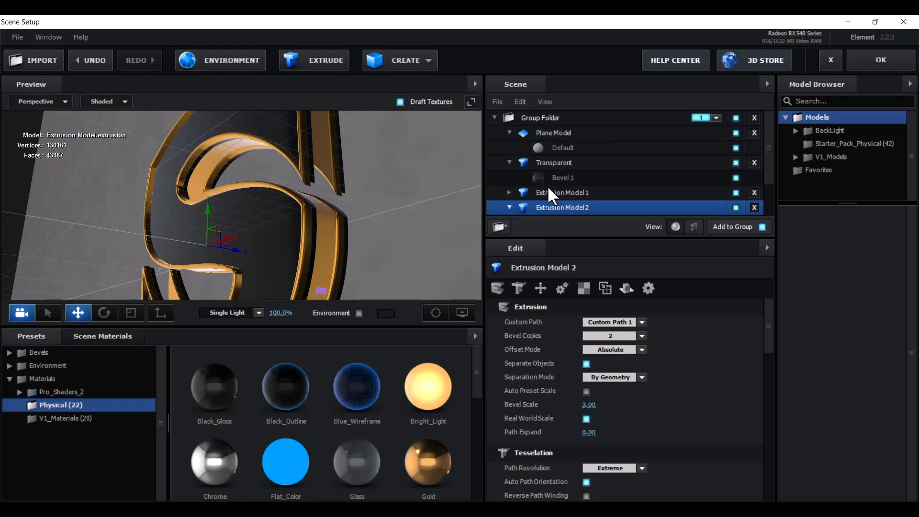
# Set the floor Plane Model's UV Repeat to 5.00 × 5.00
pyautogui.click(552, 129)
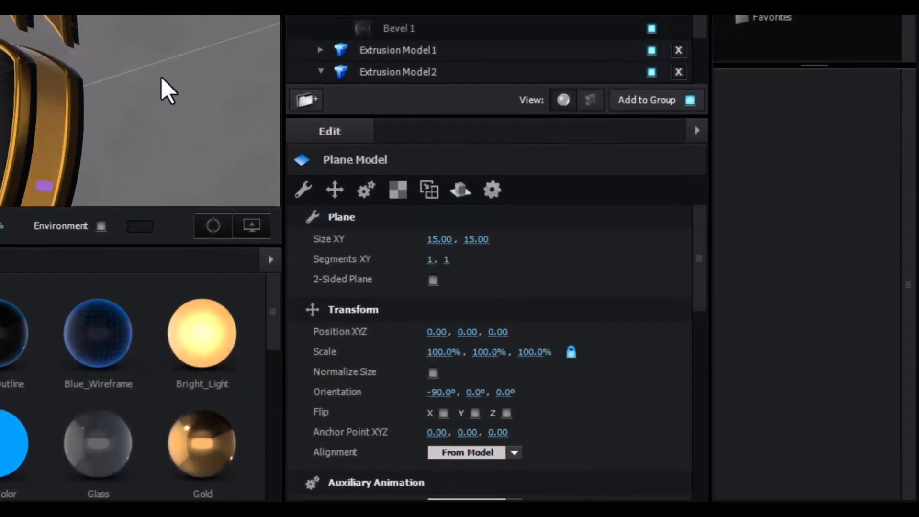
pyautogui.moveTo(166, 83); pyautogui.dragTo(158, 78)
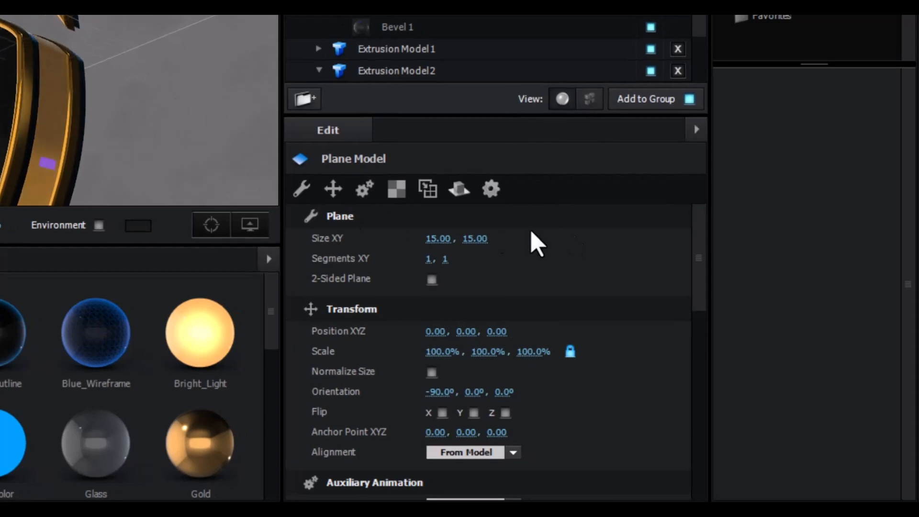
pyautogui.moveTo(703, 245); pyautogui.dragTo(697, 355)
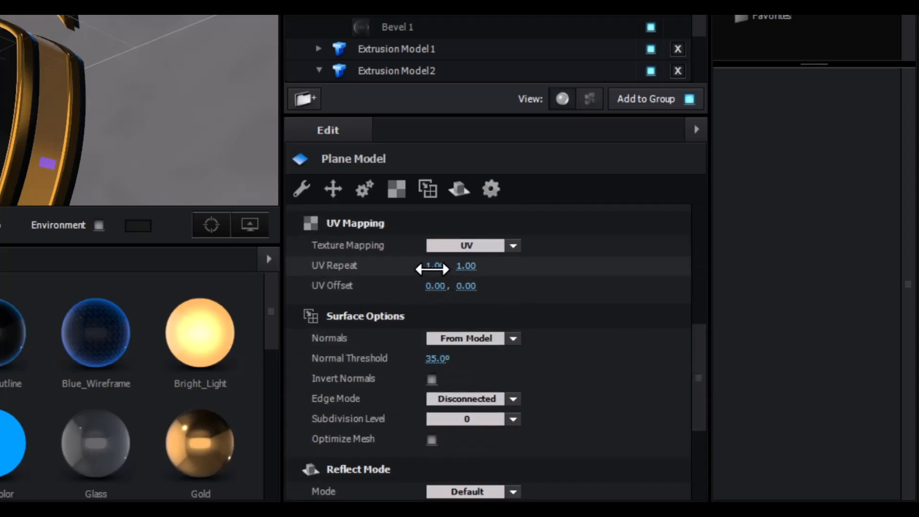
pyautogui.click(430, 266)
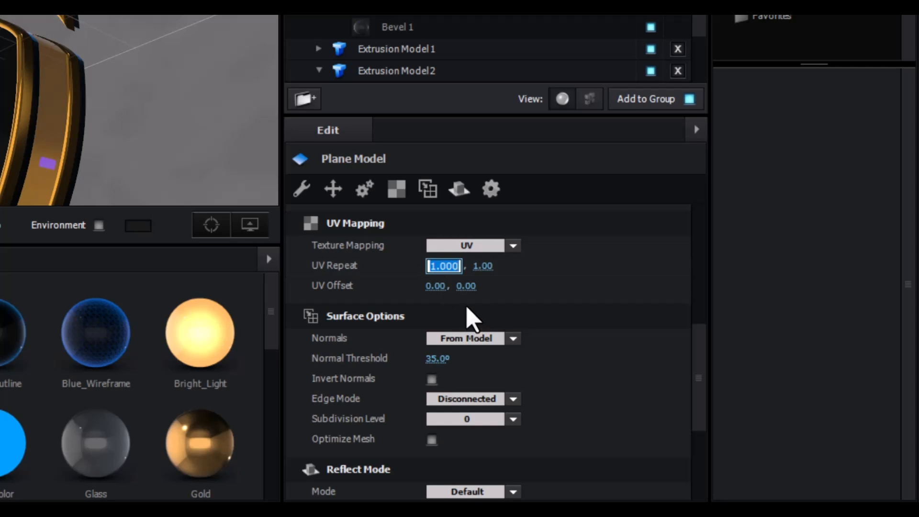
pyautogui.write('5')
pyautogui.press('Return')
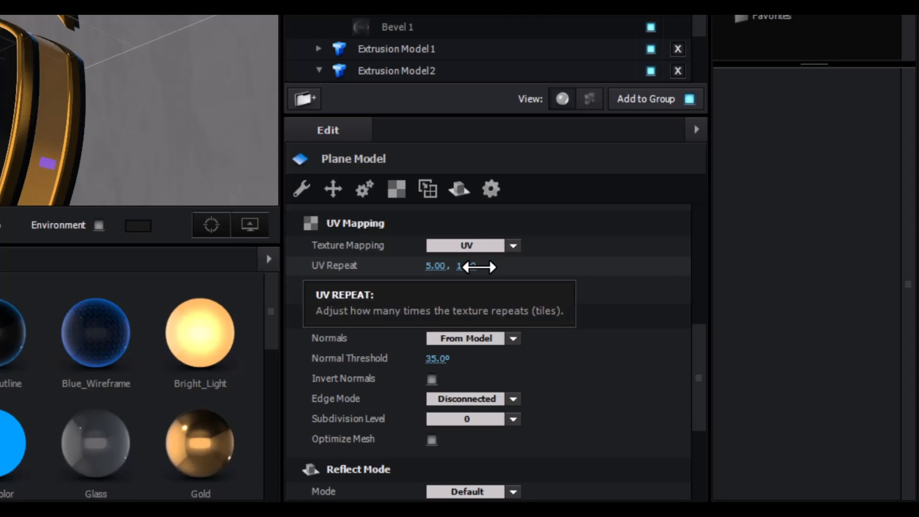
pyautogui.moveTo(458, 266); pyautogui.dragTo(461, 267)
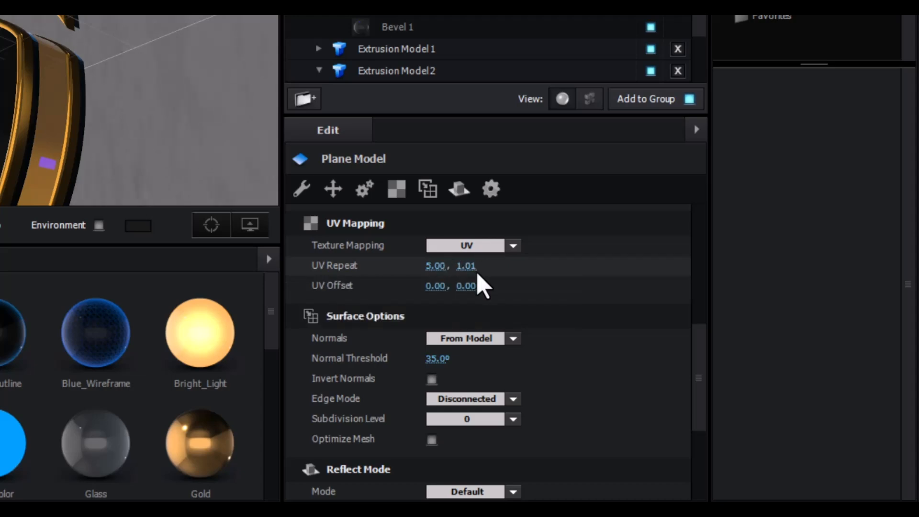
pyautogui.click(480, 265)
pyautogui.write('5')
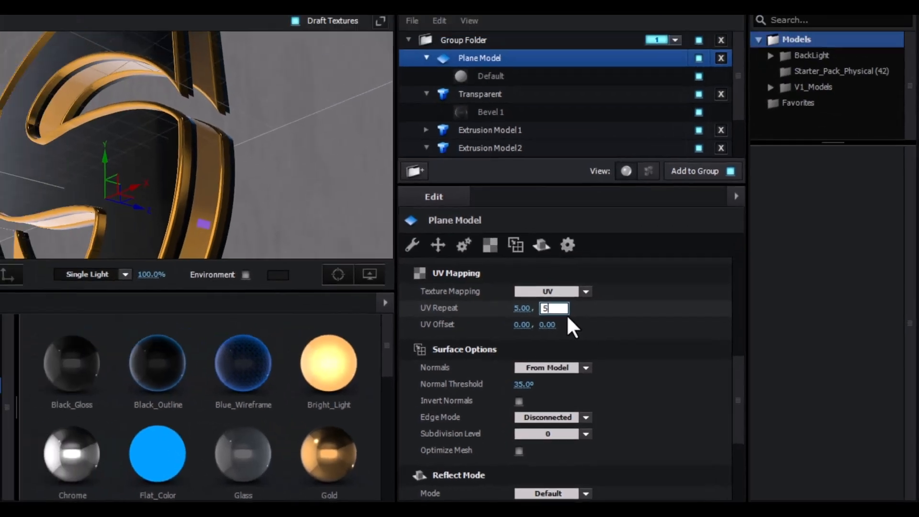
pyautogui.press('Return')
pyautogui.moveTo(350, 187); pyautogui.dragTo(310, 138)
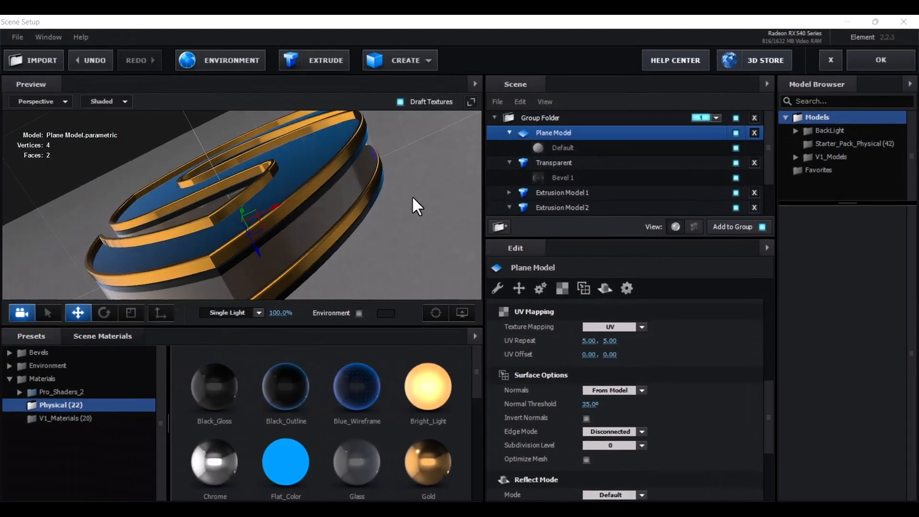
pyautogui.moveTo(412, 197); pyautogui.dragTo(430, 242)
# Open the floor plane's Default material and scroll to its Basic Settings
pyautogui.click(570, 148)
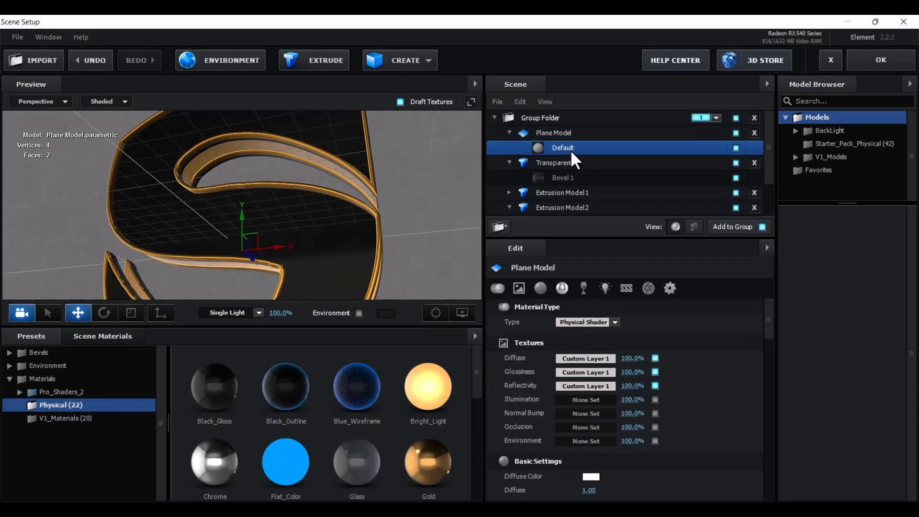
pyautogui.scroll(-2, 646, 368)
pyautogui.scroll(-1, 654, 373)
pyautogui.scroll(-4, 653, 369)
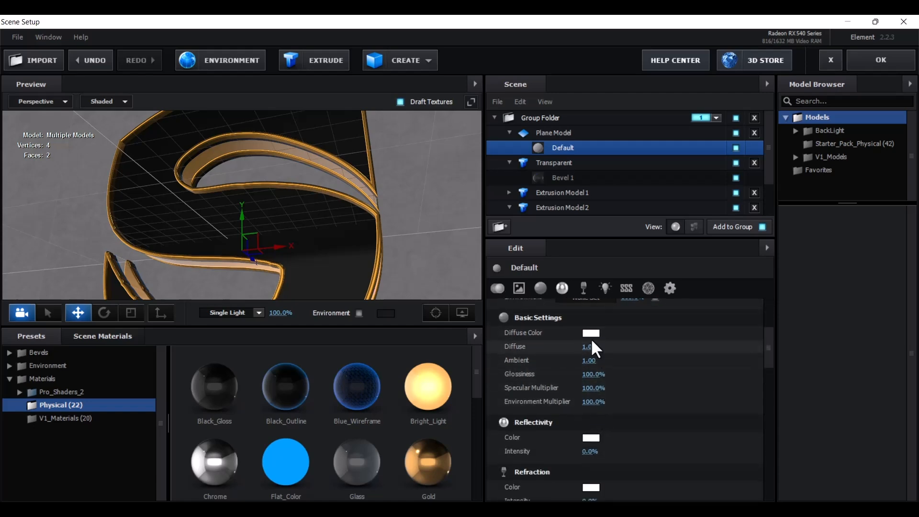
pyautogui.scroll(-2, 593, 337)
pyautogui.scroll(-1, 590, 318)
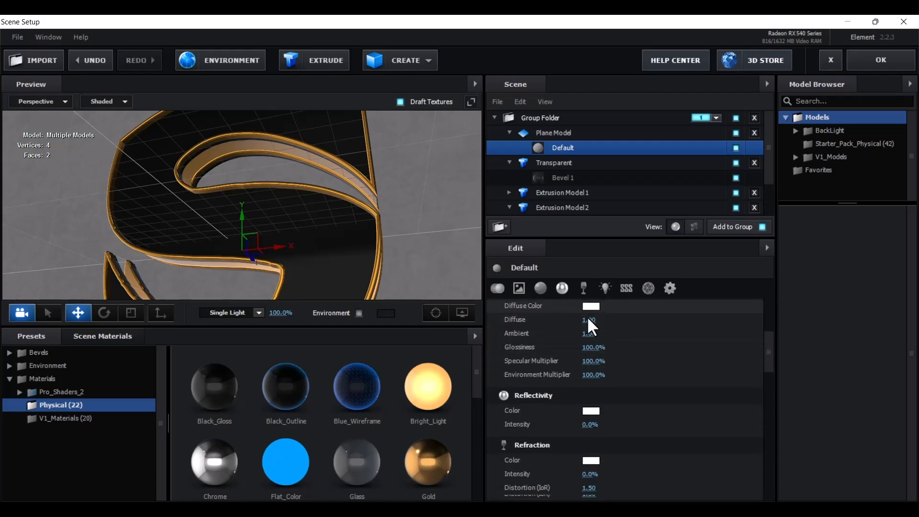
pyautogui.click(589, 315)
pyautogui.scroll(2, 662, 334)
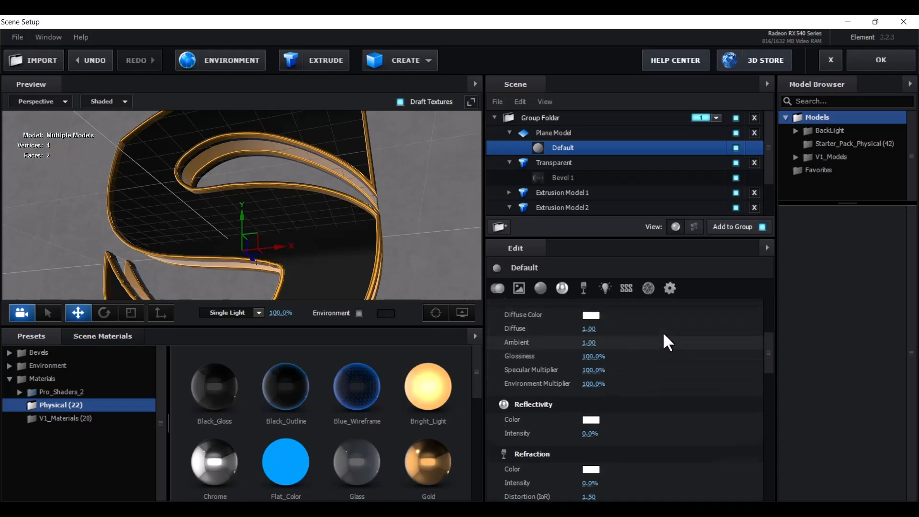
pyautogui.scroll(1, 592, 331)
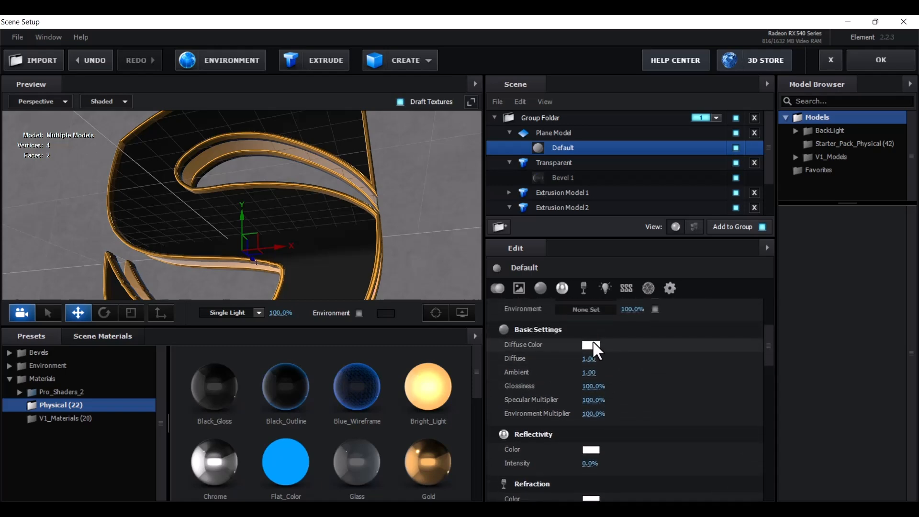
# Set the floor material's Diffuse Color to dark grey #393939
pyautogui.click(593, 346)
pyautogui.moveTo(592, 347)
pyautogui.mouseDown()
pyautogui.moveTo(589, 370)
pyautogui.moveTo(534, 441)
pyautogui.mouseUp()
pyautogui.moveTo(569, 274); pyautogui.dragTo(550, 189)
pyautogui.moveTo(555, 275)
pyautogui.mouseDown()
pyautogui.moveTo(518, 313)
pyautogui.moveTo(545, 286)
pyautogui.moveTo(536, 301)
pyautogui.moveTo(514, 308)
pyautogui.mouseUp()
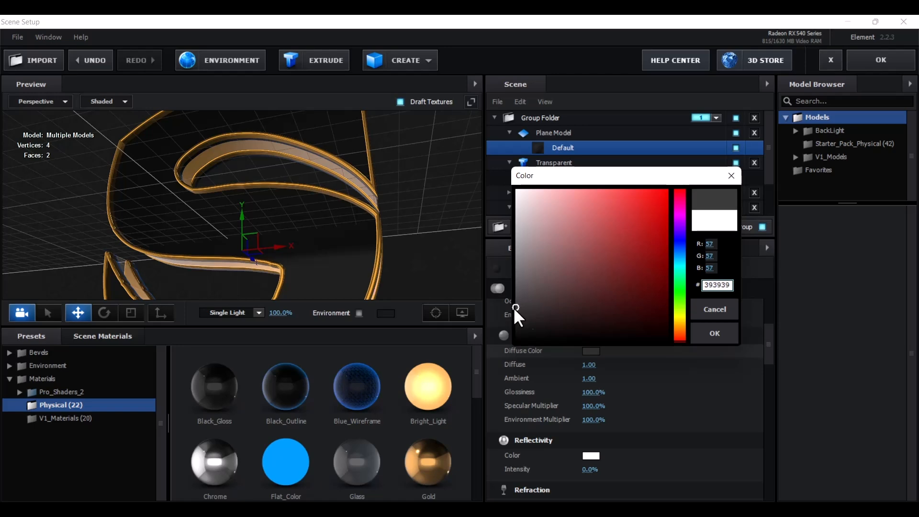
pyautogui.click(715, 333)
pyautogui.moveTo(410, 215); pyautogui.dragTo(432, 204)
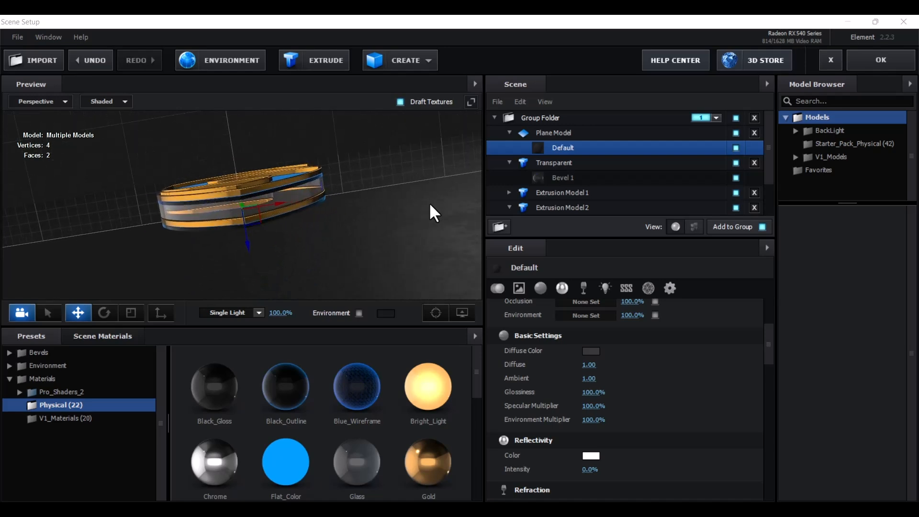
# Hide the grid in the preview's display options and select the 15 × 15 floor plane
pyautogui.moveTo(429, 205); pyautogui.dragTo(418, 220)
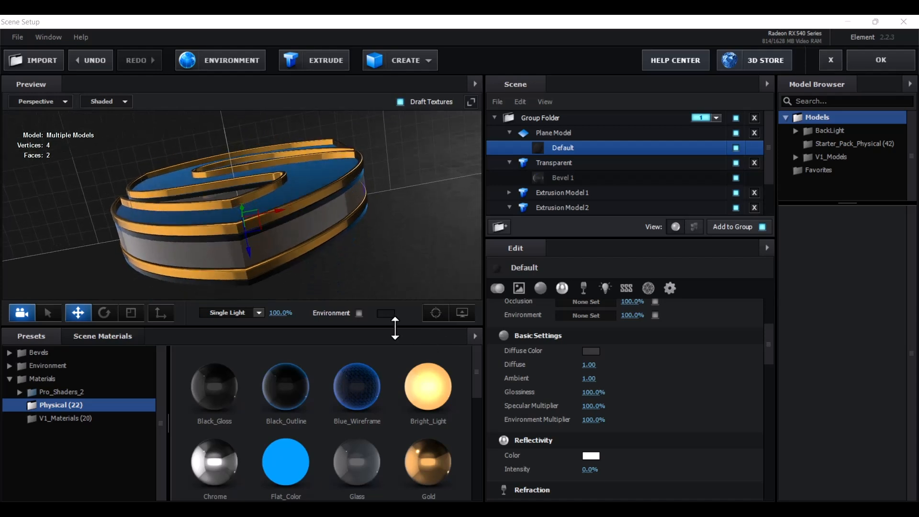
pyautogui.click(466, 317)
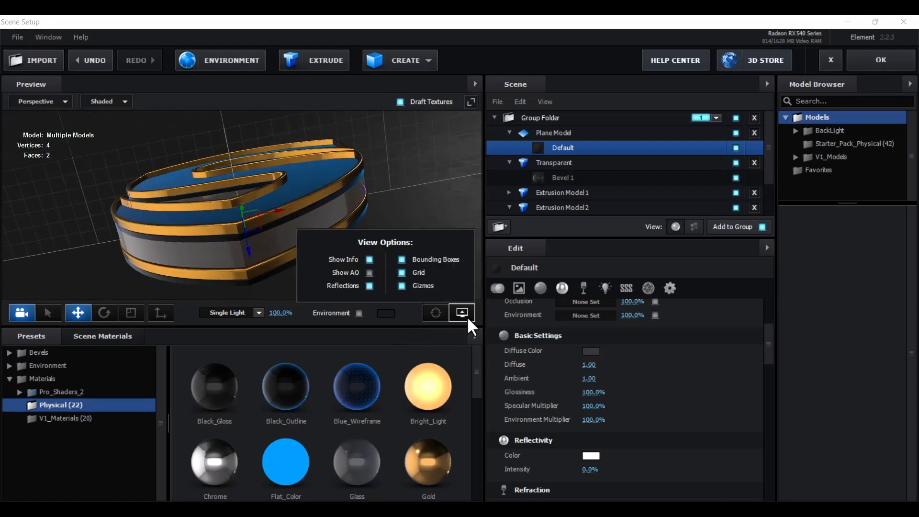
pyautogui.click(402, 273)
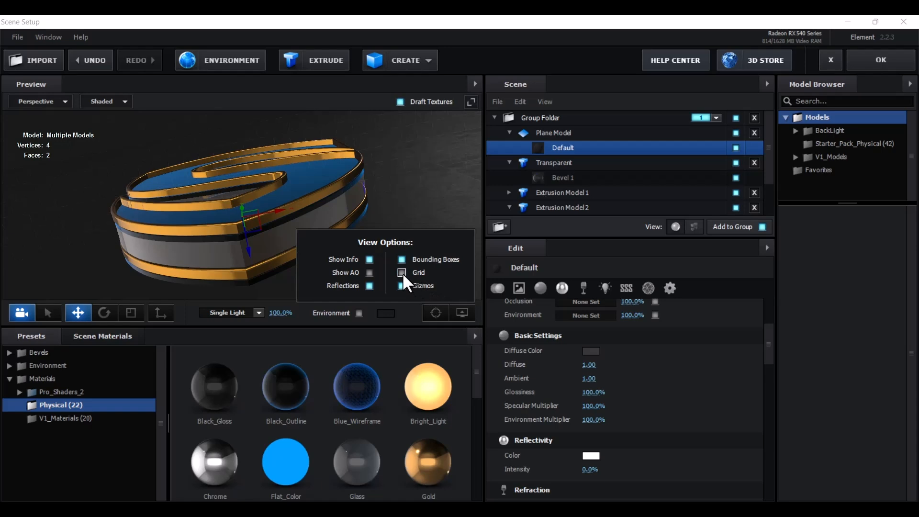
pyautogui.click(449, 225)
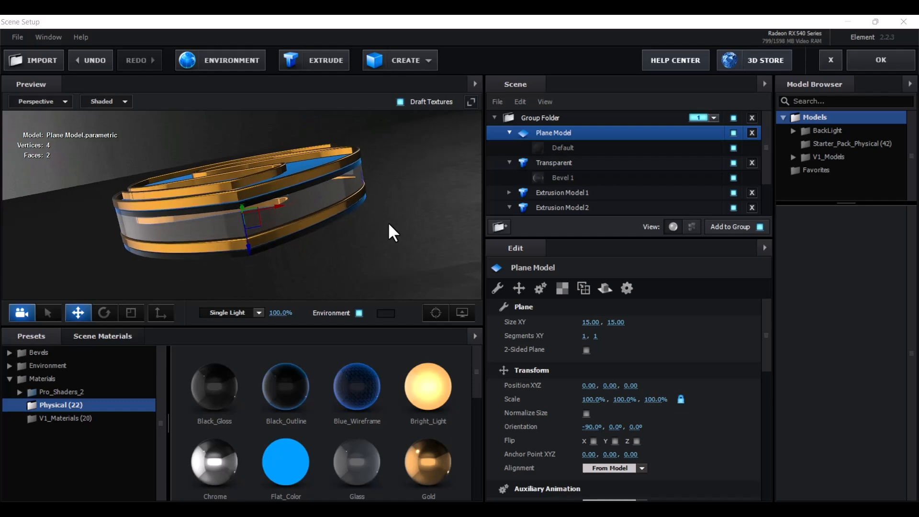
# Set the floor Plane Model's Reflect Mode to Mirror Surface
pyautogui.click(569, 135)
pyautogui.rightClick(568, 138)
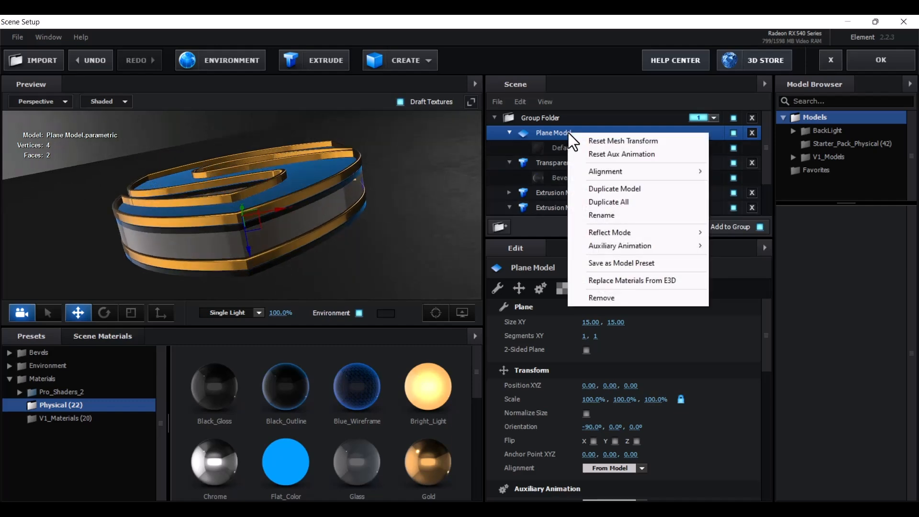
pyautogui.moveTo(639, 231)
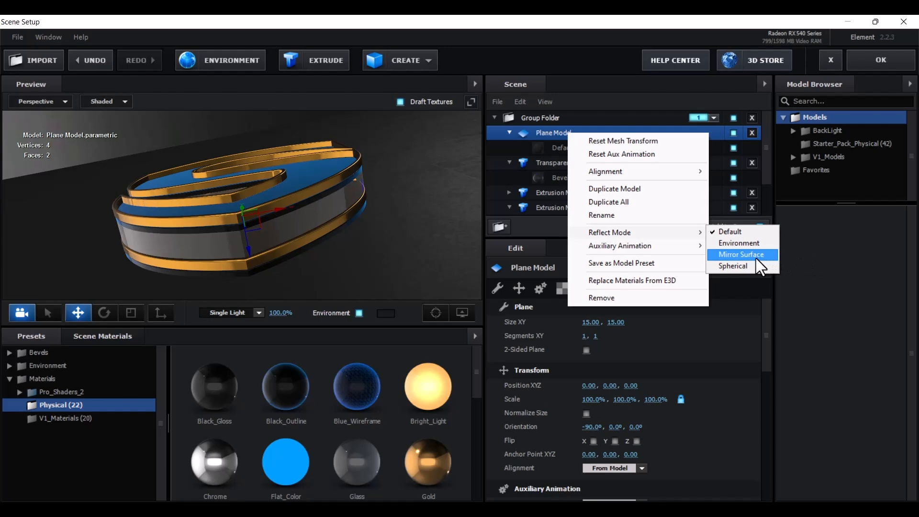
pyautogui.click(742, 255)
pyautogui.moveTo(442, 244)
pyautogui.mouseDown()
pyautogui.moveTo(441, 230)
pyautogui.moveTo(435, 252)
pyautogui.moveTo(416, 249)
pyautogui.moveTo(429, 236)
pyautogui.mouseUp()
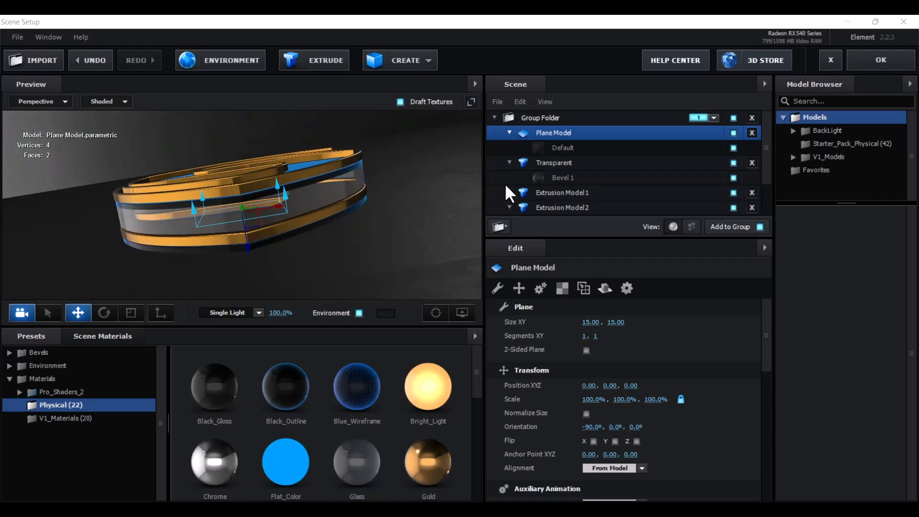
# Turn off the Glossiness texture on the floor's Default material
pyautogui.click(561, 148)
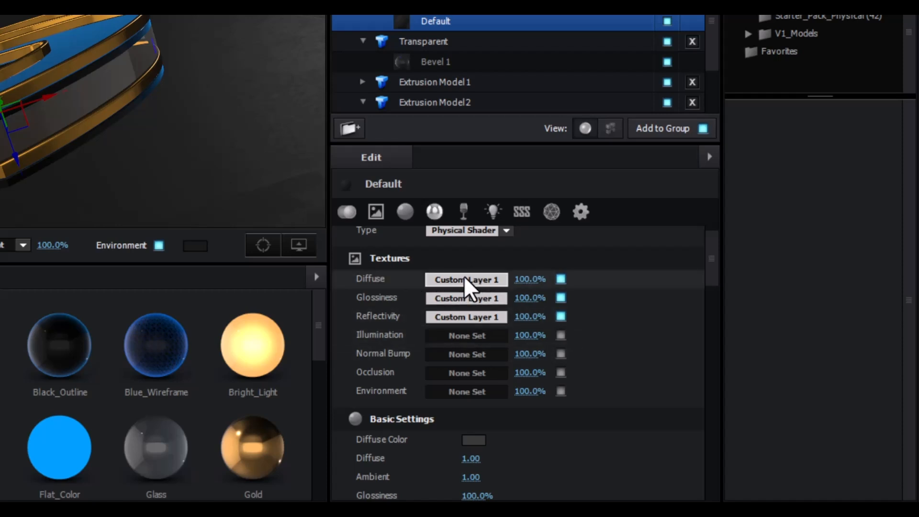
pyautogui.click(562, 299)
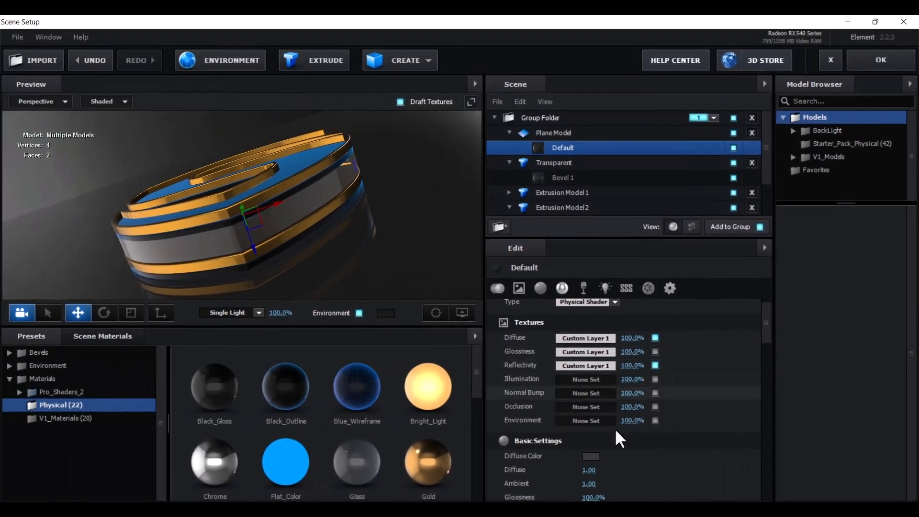
pyautogui.moveTo(412, 228)
pyautogui.mouseDown()
pyautogui.moveTo(420, 239)
pyautogui.moveTo(424, 219)
pyautogui.moveTo(408, 229)
pyautogui.moveTo(422, 225)
pyautogui.moveTo(422, 234)
pyautogui.moveTo(416, 228)
pyautogui.mouseUp()
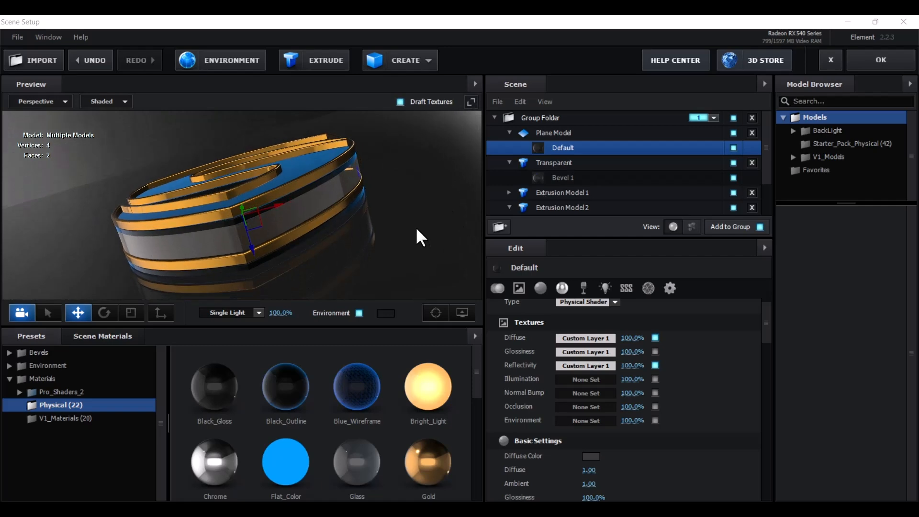
# Load Basic_2K_03.jpg as the environment map at about 20% brightness
pyautogui.click(237, 60)
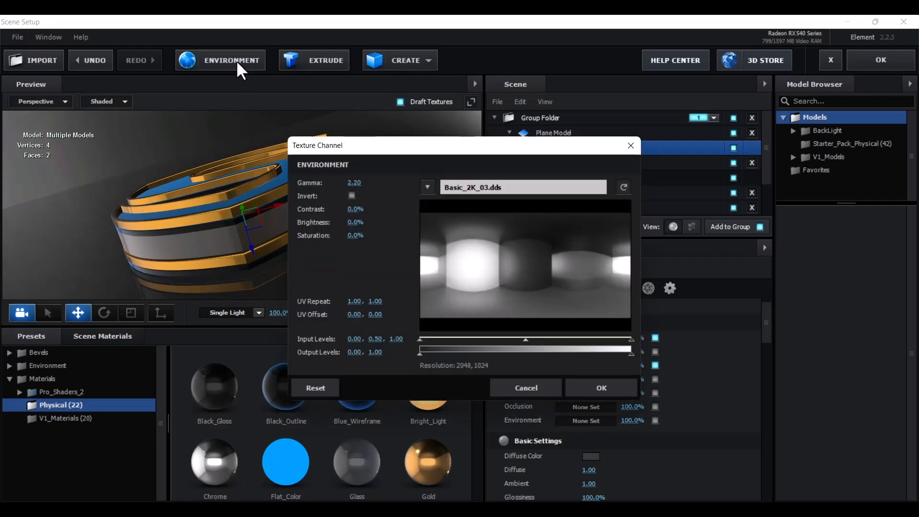
pyautogui.click(472, 188)
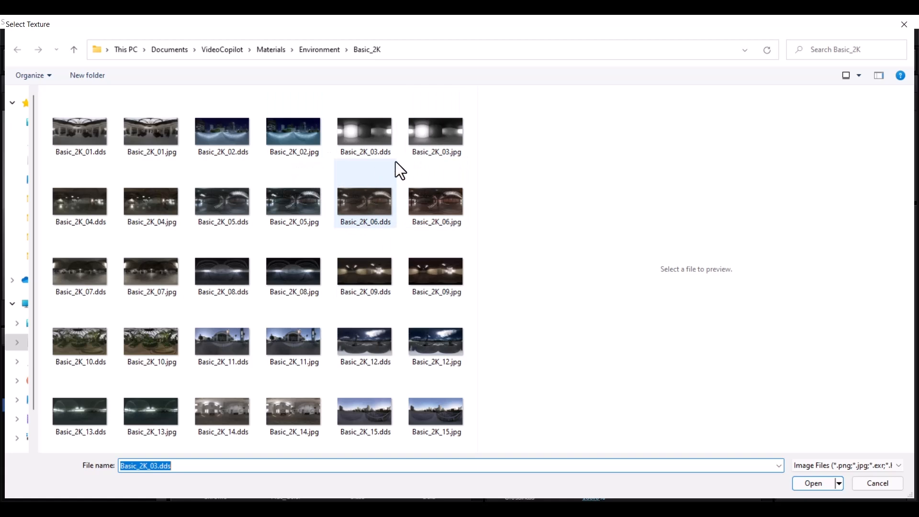
pyautogui.click(435, 137)
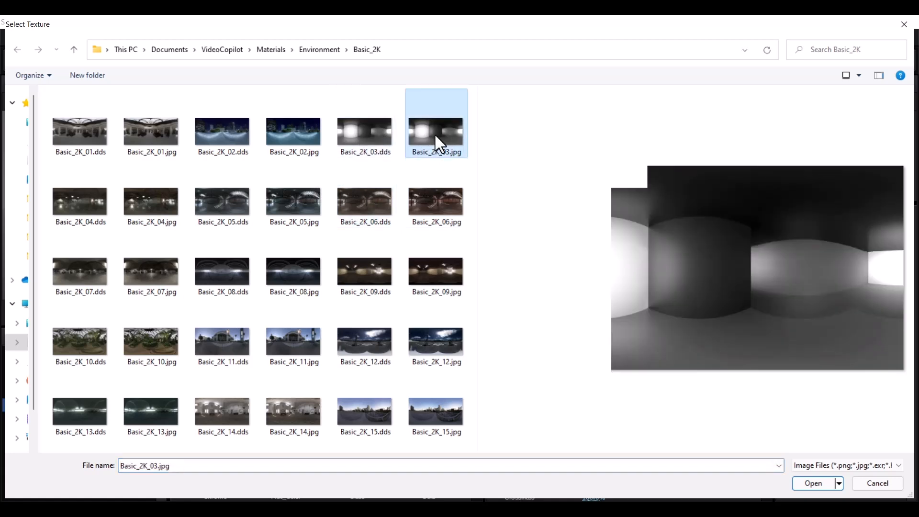
pyautogui.click(809, 484)
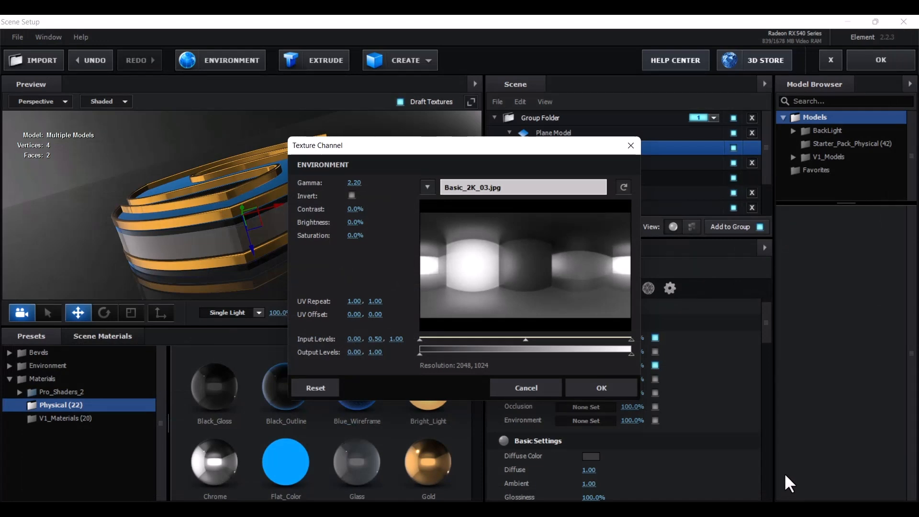
pyautogui.moveTo(355, 222); pyautogui.dragTo(366, 221)
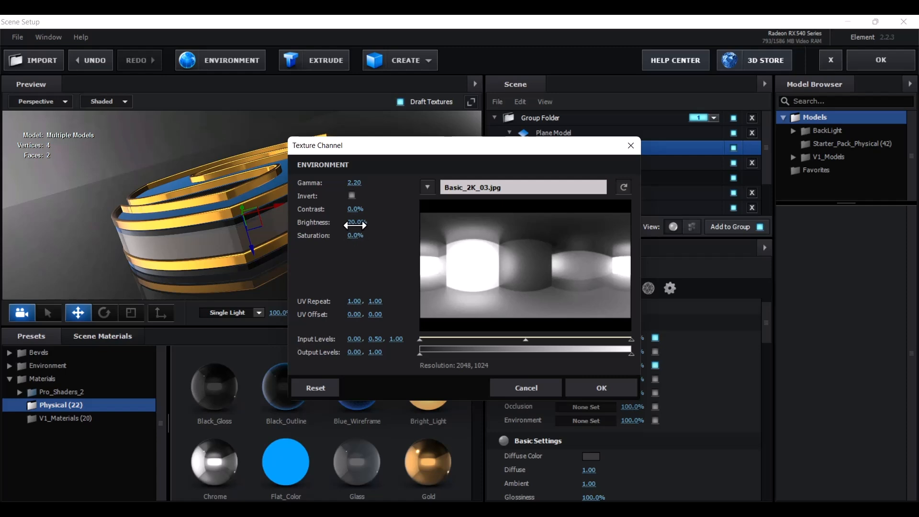
pyautogui.click(595, 394)
pyautogui.moveTo(402, 248); pyautogui.dragTo(277, 246)
pyautogui.scroll(2, 402, 231)
pyautogui.scroll(-6, 402, 231)
pyautogui.scroll(4, 401, 278)
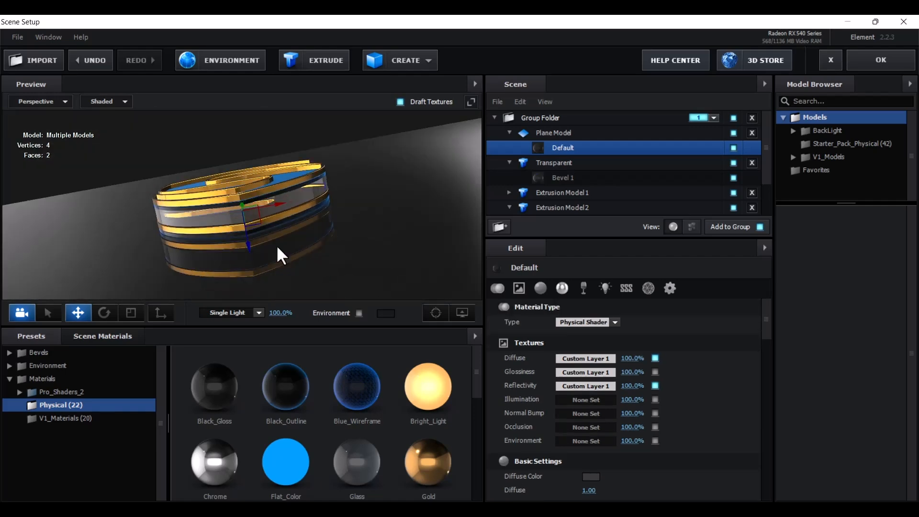
pyautogui.moveTo(338, 242)
pyautogui.mouseDown()
pyautogui.moveTo(343, 256)
pyautogui.moveTo(320, 248)
pyautogui.moveTo(327, 240)
pyautogui.moveTo(340, 256)
pyautogui.mouseUp()
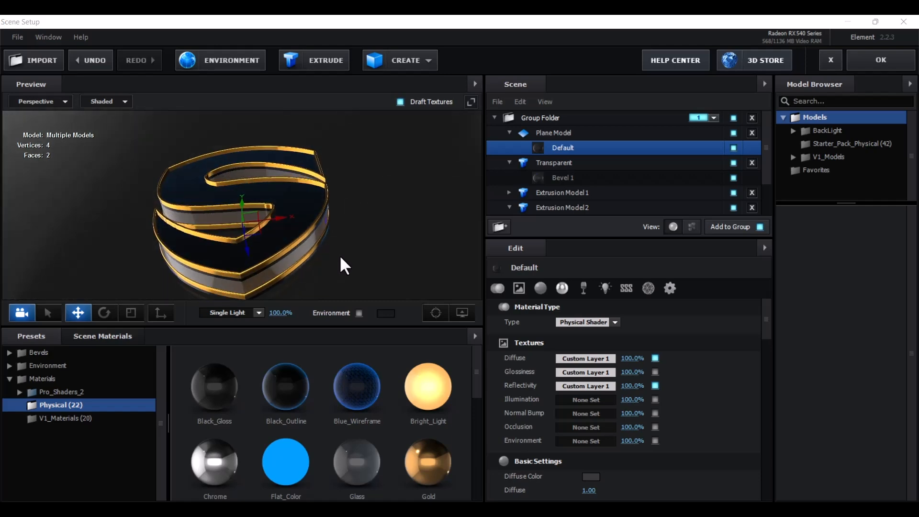
# Close Scene Setup with OK and add a 50mm preset camera, Camera 1, to Comp 1
pyautogui.click(880, 60)
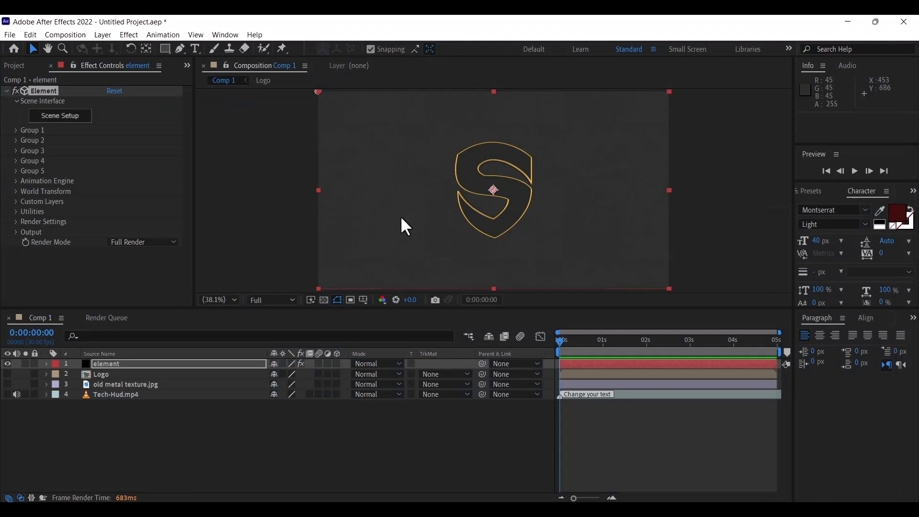
pyautogui.rightClick(162, 423)
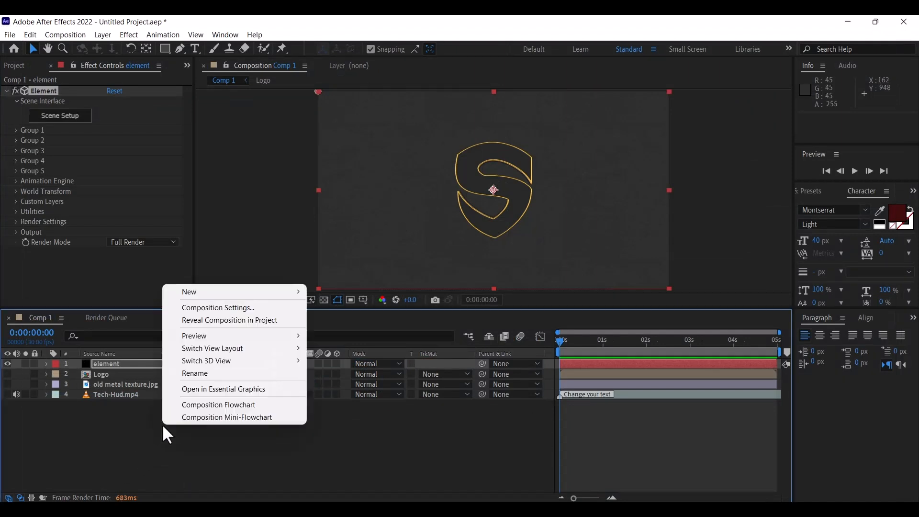
pyautogui.moveTo(208, 293)
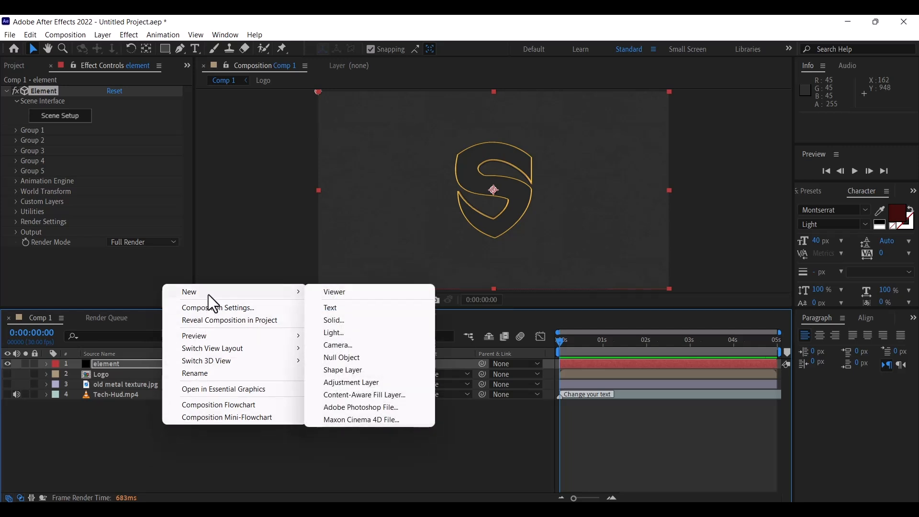
pyautogui.click(335, 348)
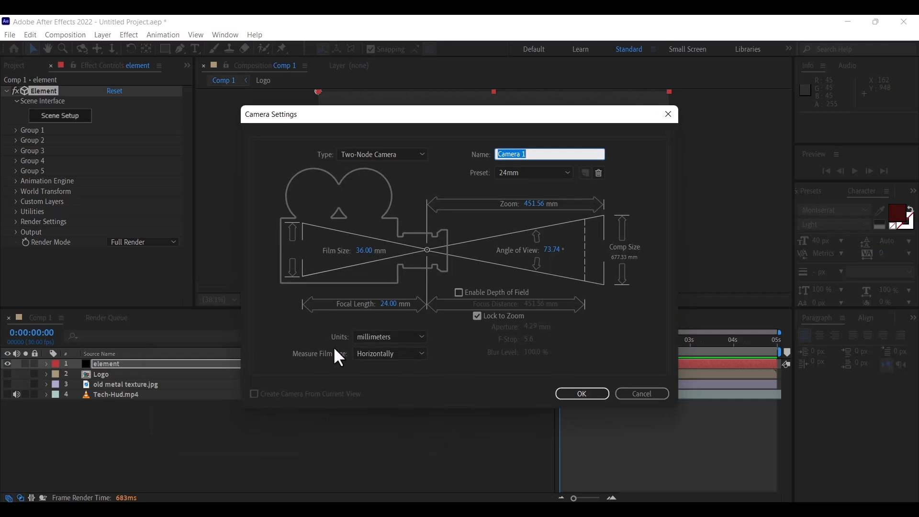
pyautogui.click(568, 174)
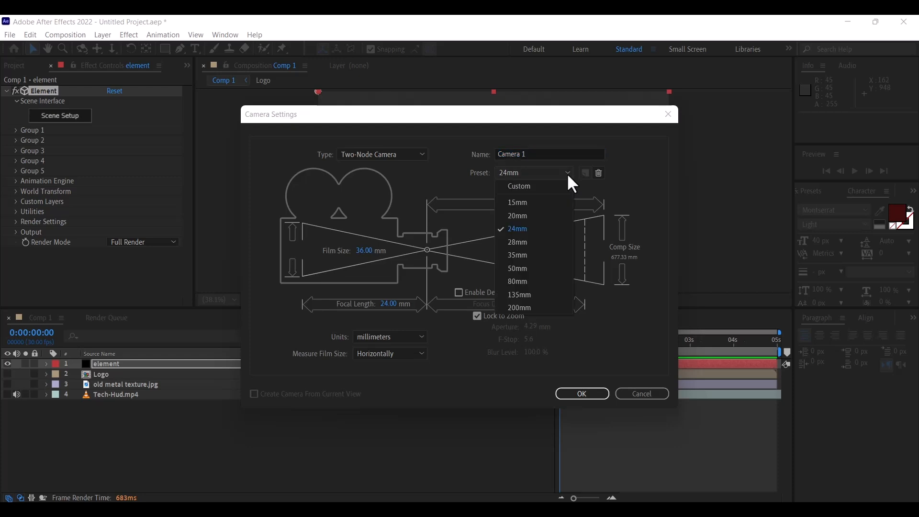
pyautogui.click(530, 268)
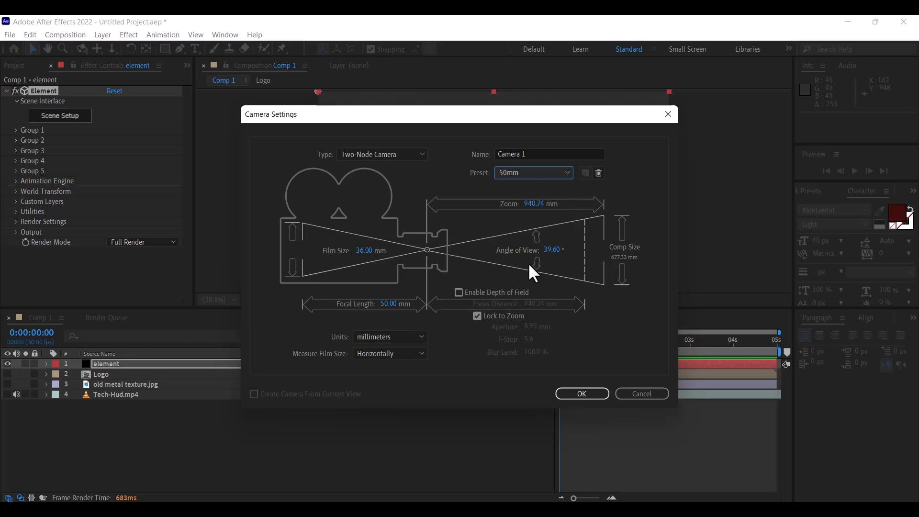
pyautogui.click(569, 394)
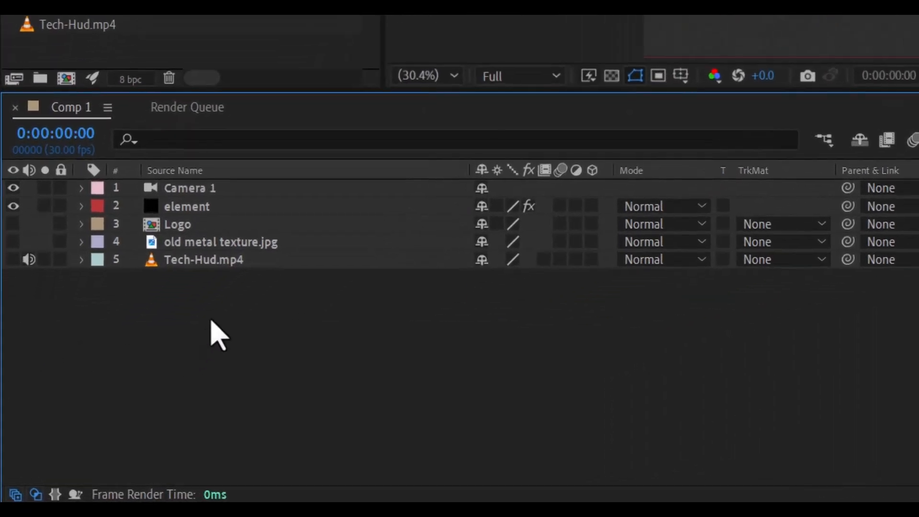
# Add a Null 1 layer to Comp 1 via New > Null Object
pyautogui.rightClick(211, 321)
pyautogui.moveTo(316, 86)
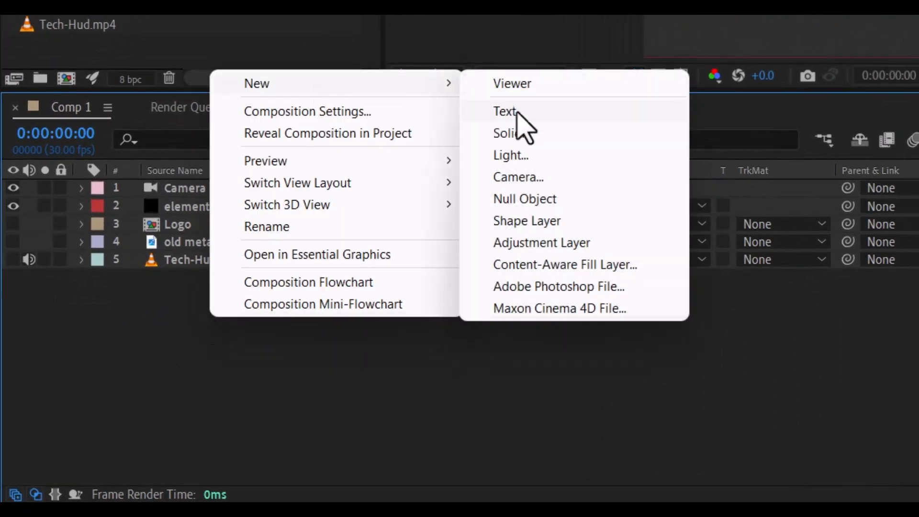
pyautogui.click(512, 199)
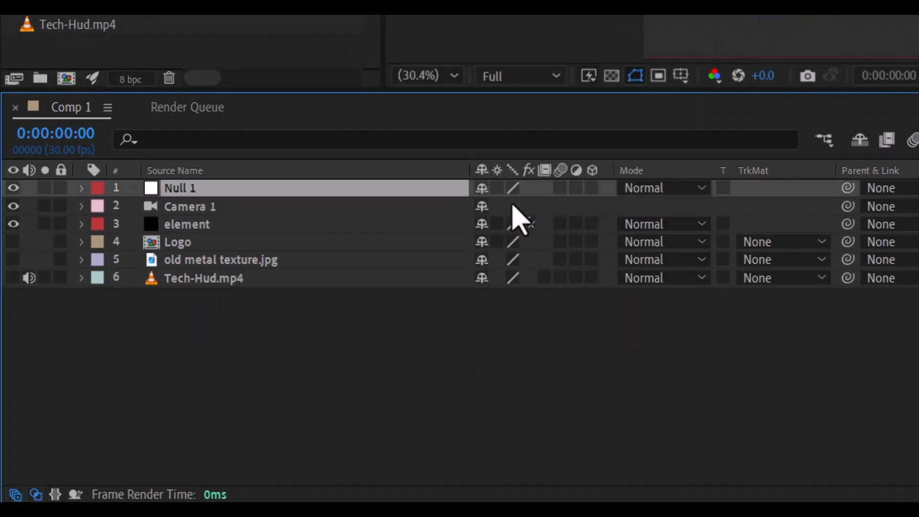
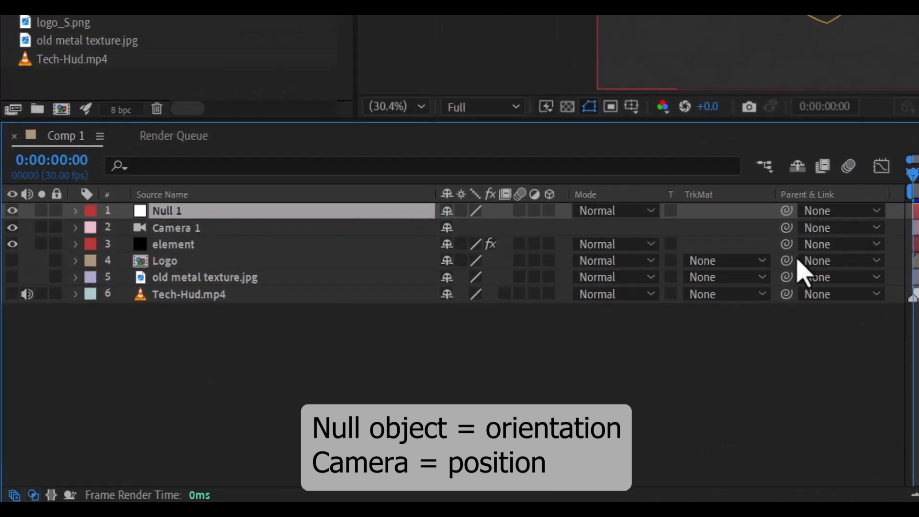
# Parent Camera 1 to the Null 1 layer with the pick whip
pyautogui.moveTo(786, 228); pyautogui.dragTo(331, 213)
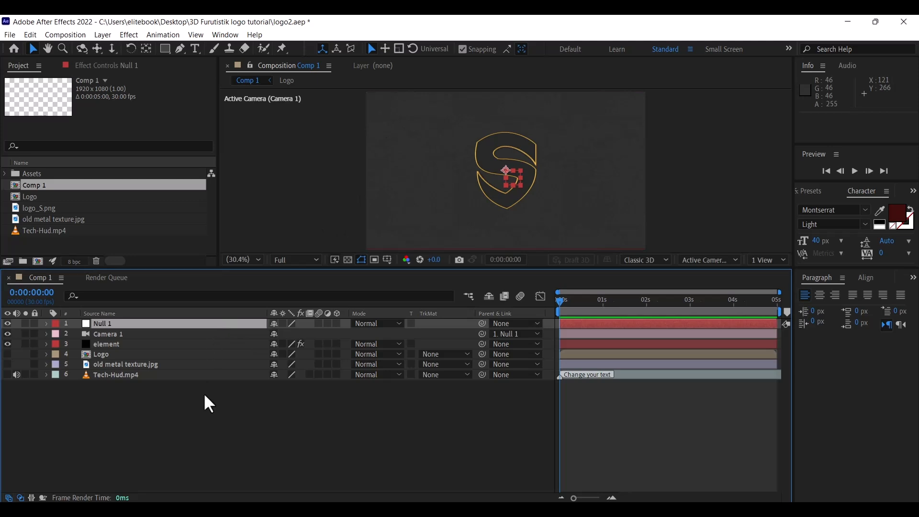
# Dolly Camera 1 closer to the logo with the Track Z Camera tool
pyautogui.click(135, 333)
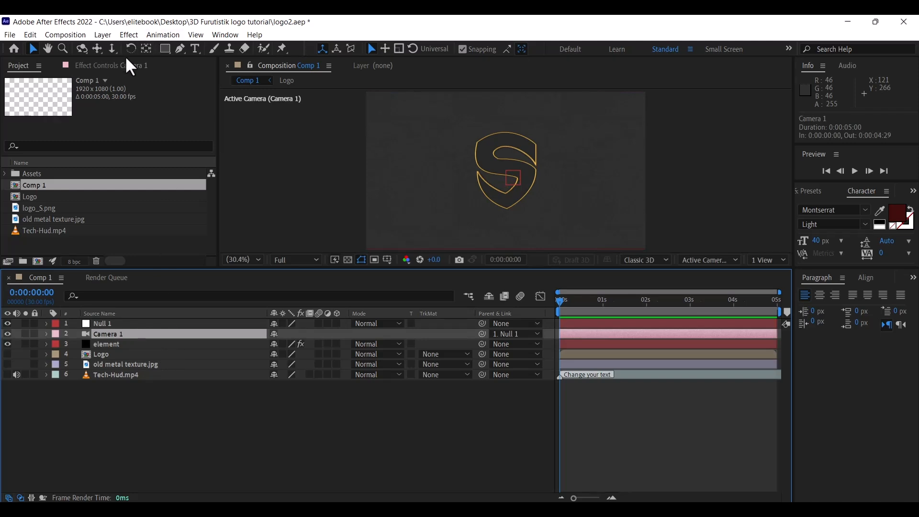
pyautogui.click(111, 48)
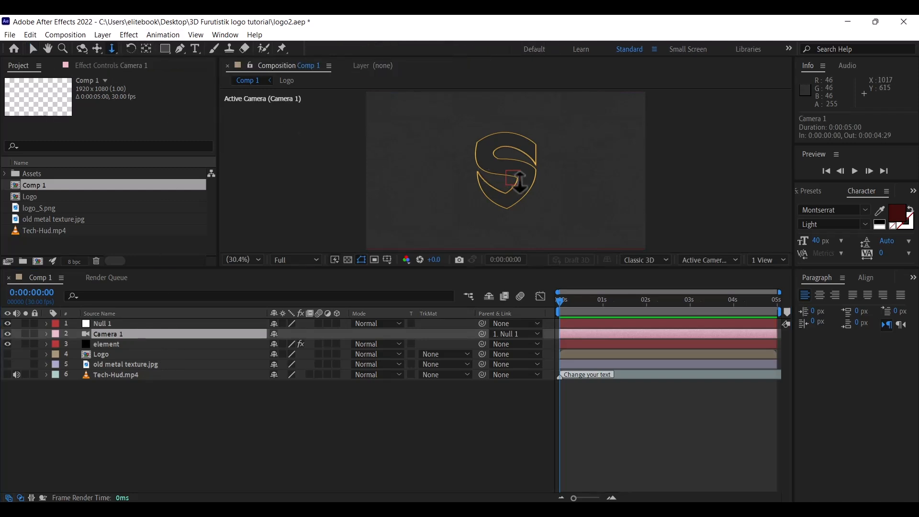
pyautogui.moveTo(522, 181); pyautogui.dragTo(525, 100)
# Keyframe Camera 1 Position at Z -1507.6 at 0s, pulling back to -1801.8 at 3:28
pyautogui.click(113, 334)
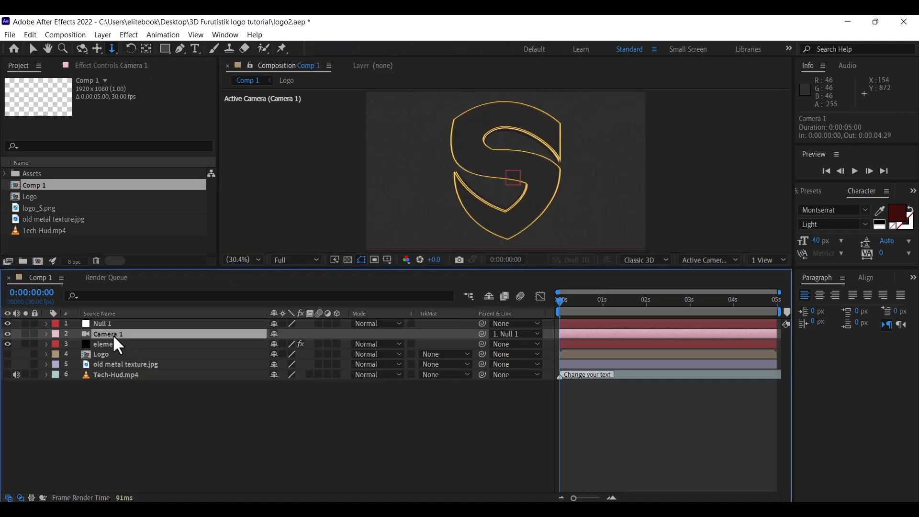
pyautogui.press('p')
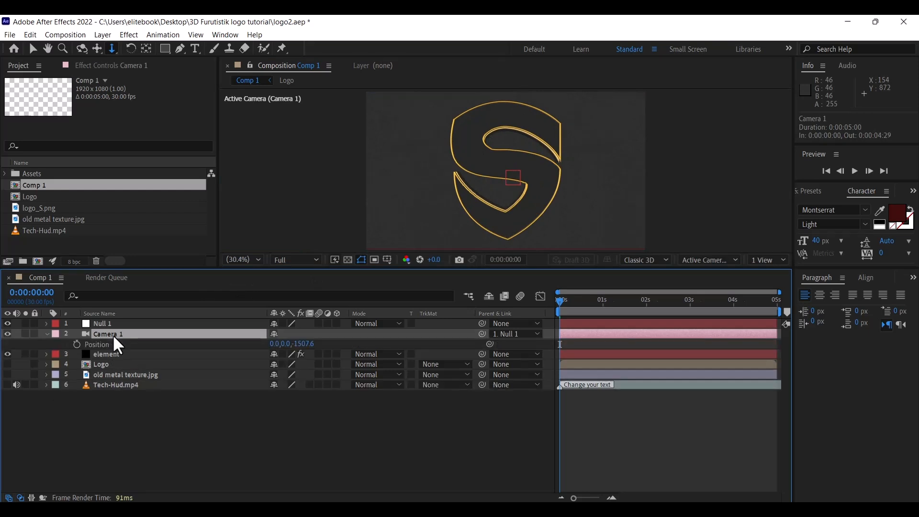
pyautogui.click(77, 344)
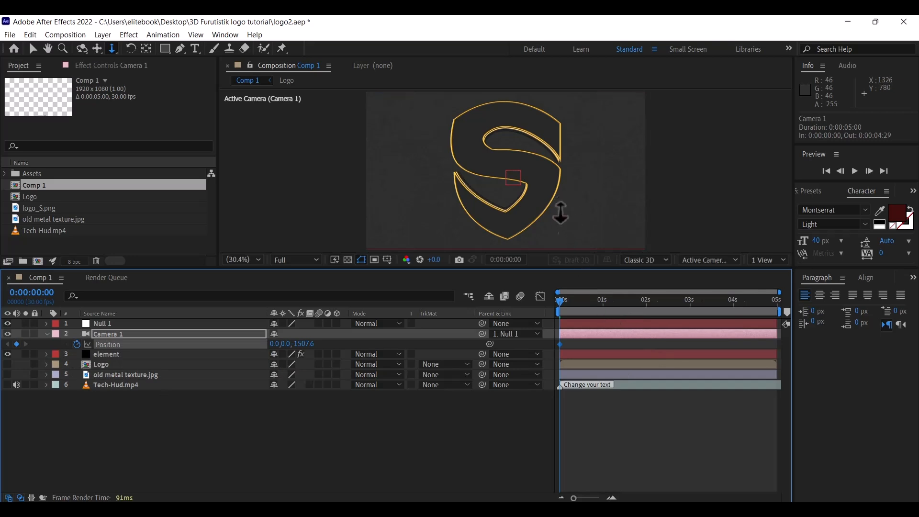
pyautogui.moveTo(561, 301); pyautogui.dragTo(735, 319)
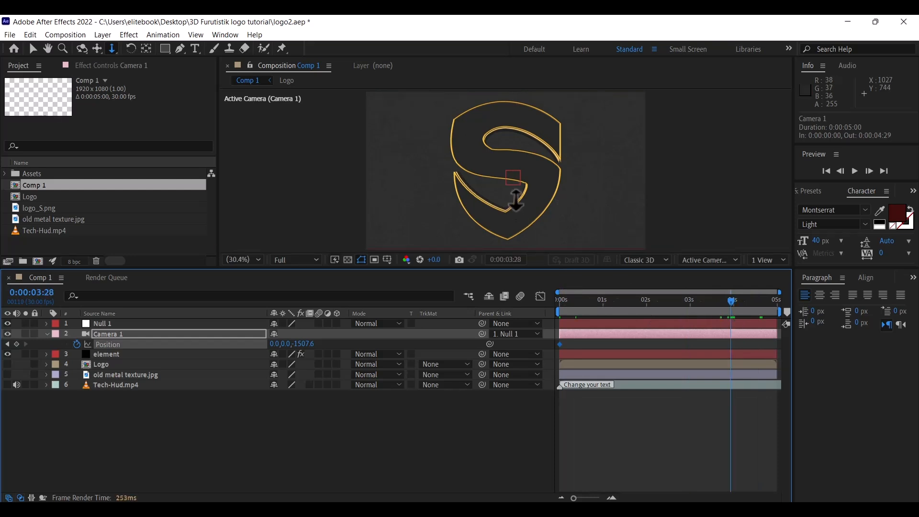
pyautogui.moveTo(518, 128); pyautogui.dragTo(522, 170)
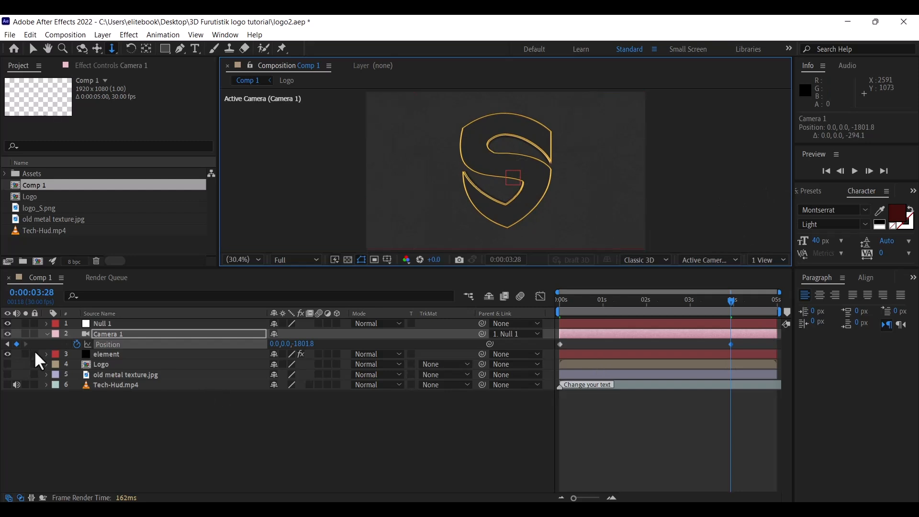
pyautogui.click(117, 326)
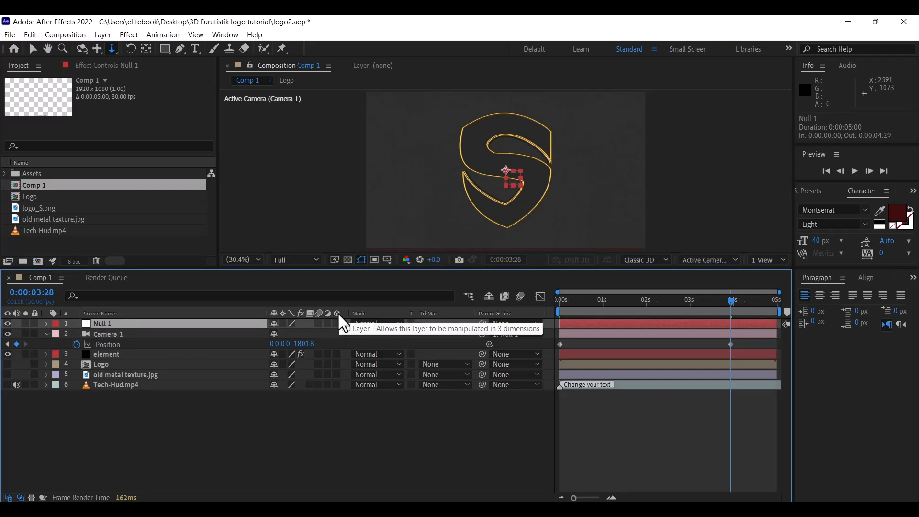
# Make Null 1 3D and keyframe its Orientation from 0,62,0 at 0s to 0,0,0 at 3:28
pyautogui.click(337, 326)
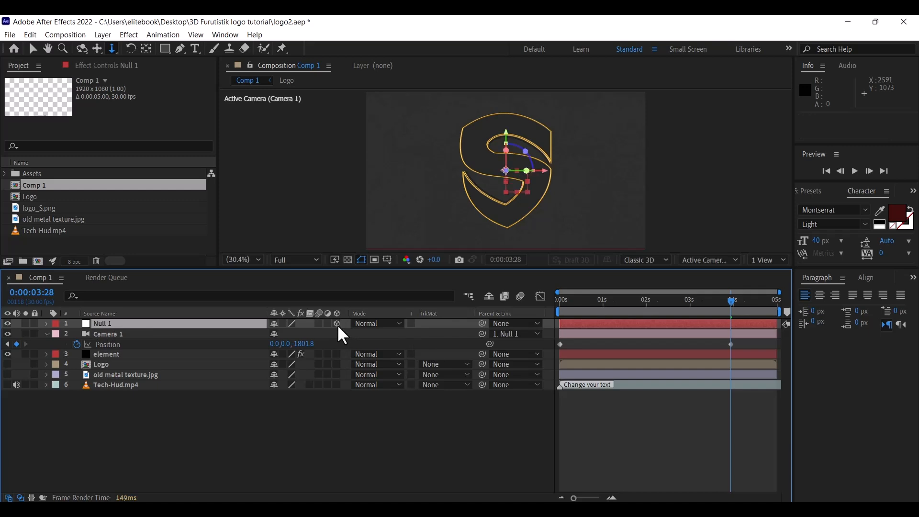
pyautogui.click(47, 323)
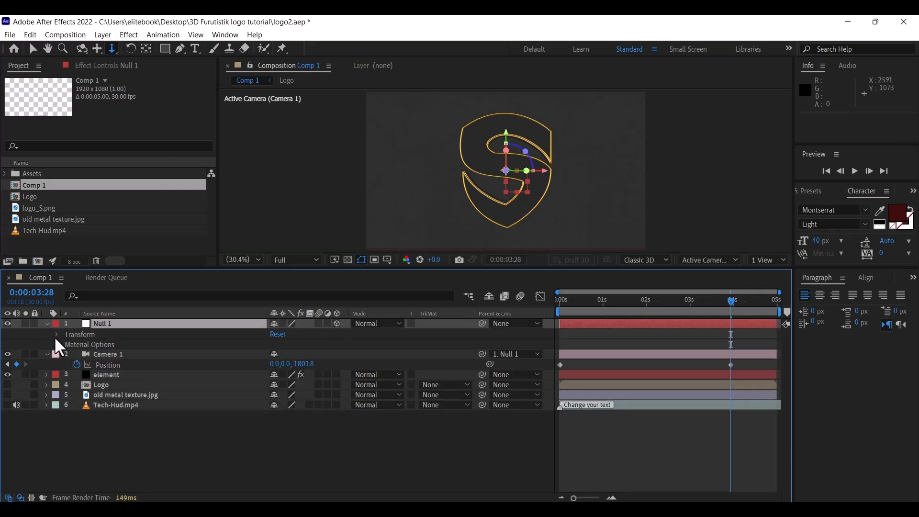
pyautogui.click(57, 334)
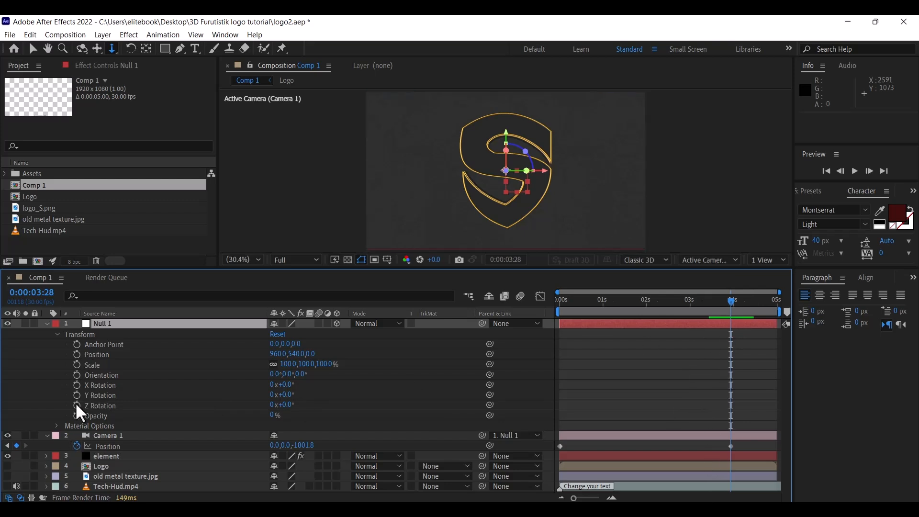
pyautogui.click(76, 375)
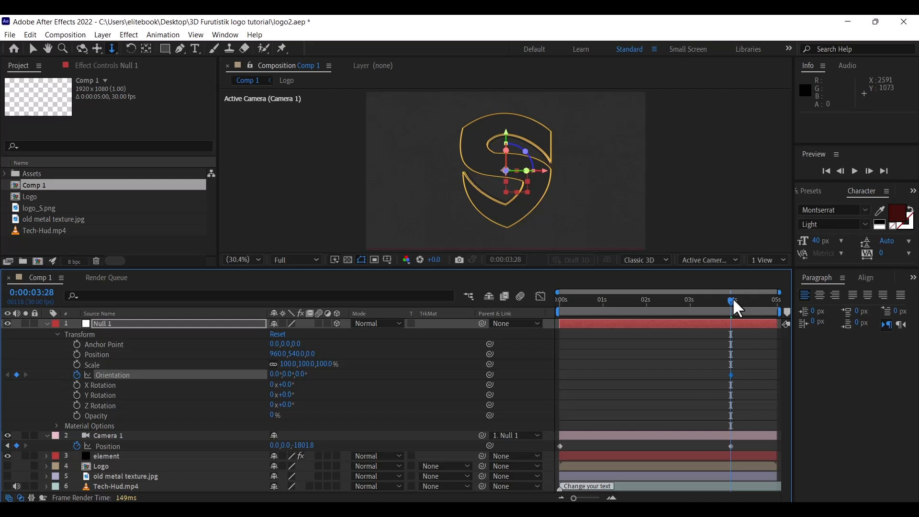
pyautogui.moveTo(732, 297); pyautogui.dragTo(550, 315)
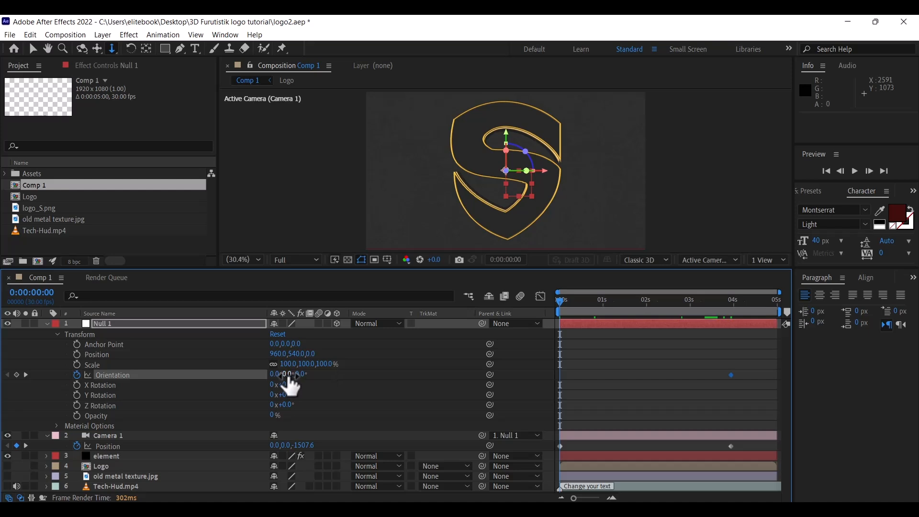
pyautogui.moveTo(287, 375); pyautogui.dragTo(325, 375)
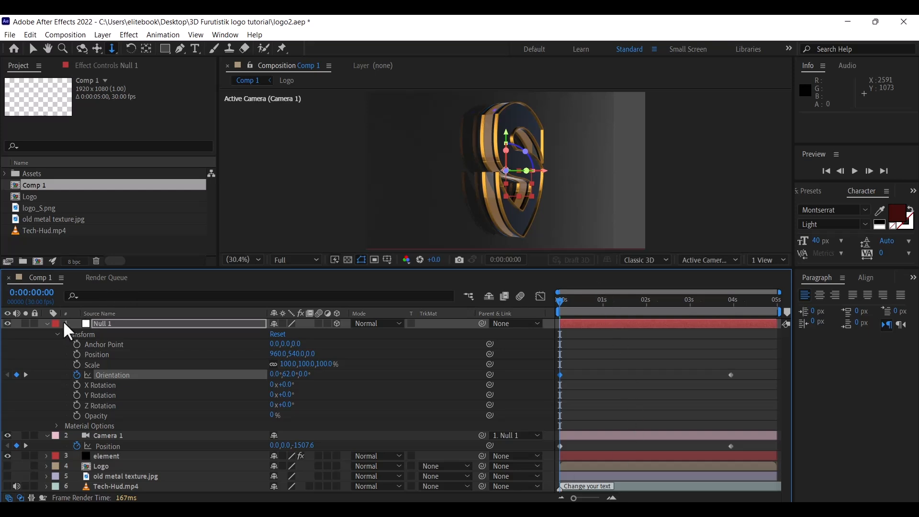
pyautogui.click(47, 323)
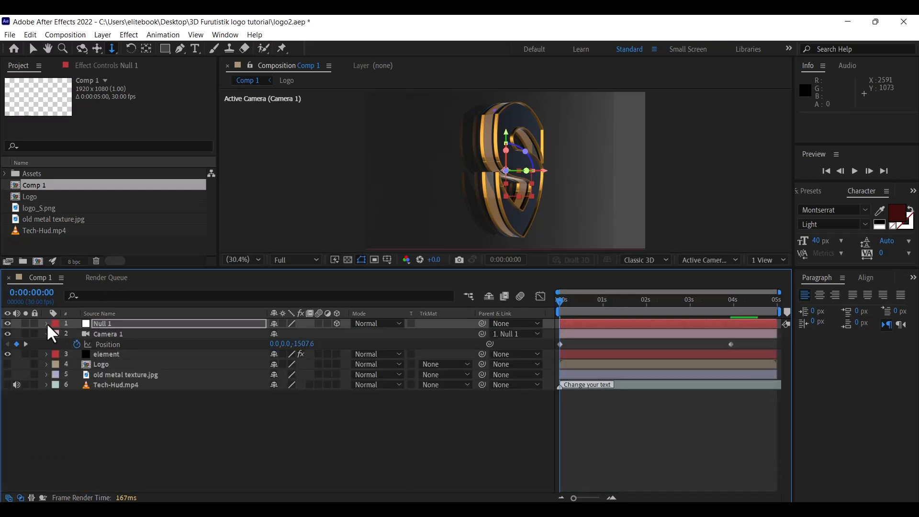
# Dolly Camera 1 in to Z -614.1 at 0s and preview the swinging camera move
pyautogui.click(133, 324)
pyautogui.click(132, 335)
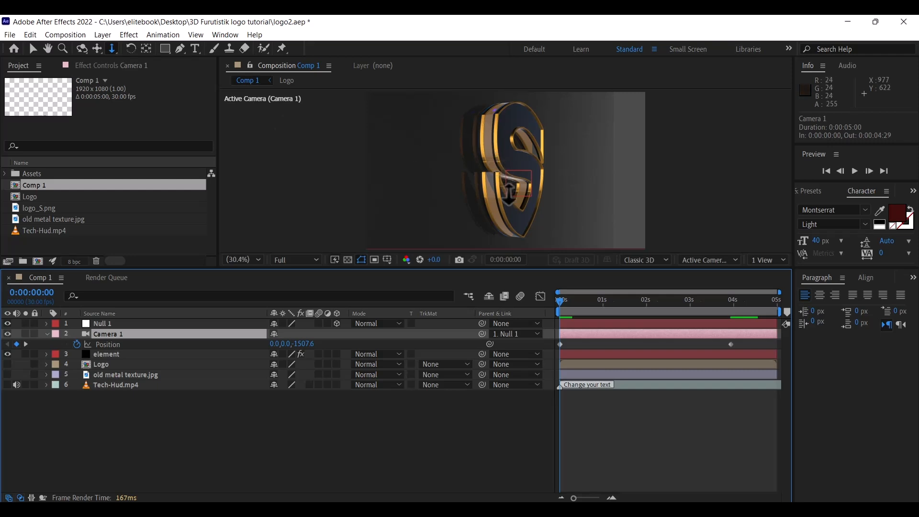
pyautogui.moveTo(524, 213); pyautogui.dragTo(516, 86)
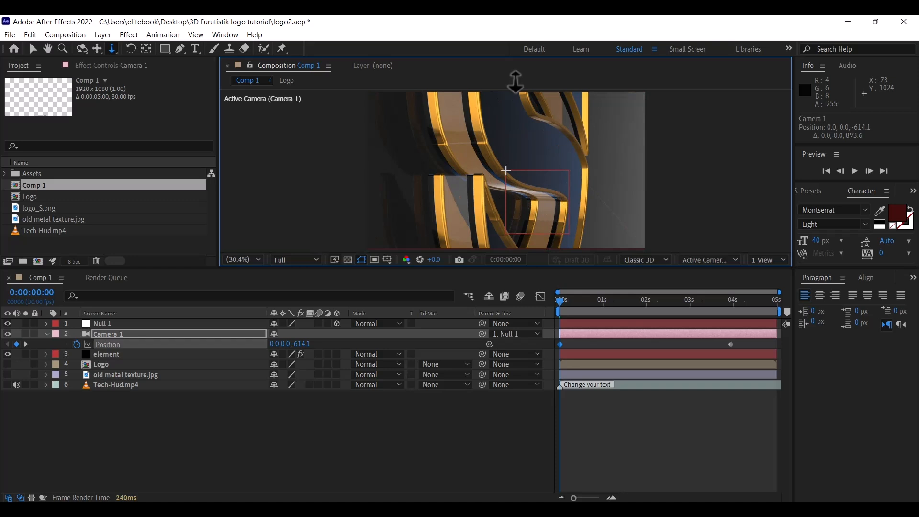
pyautogui.press('space')
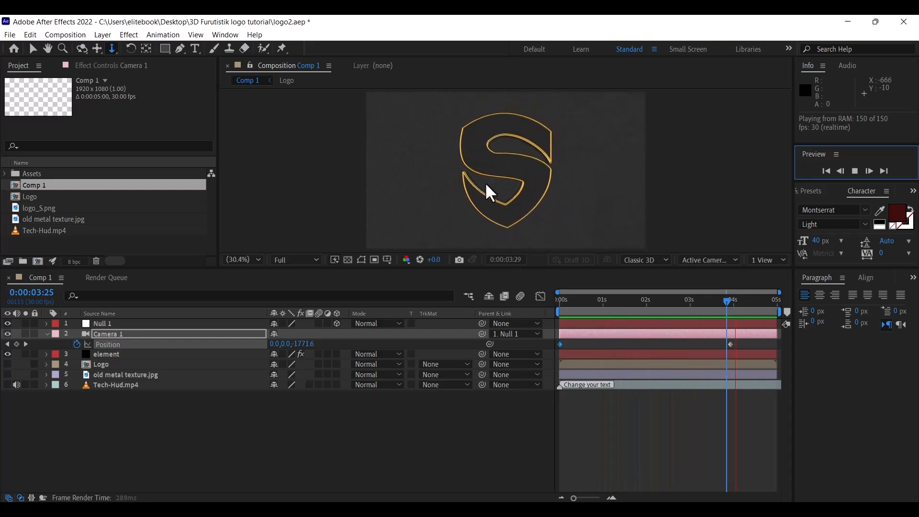
pyautogui.click(485, 182)
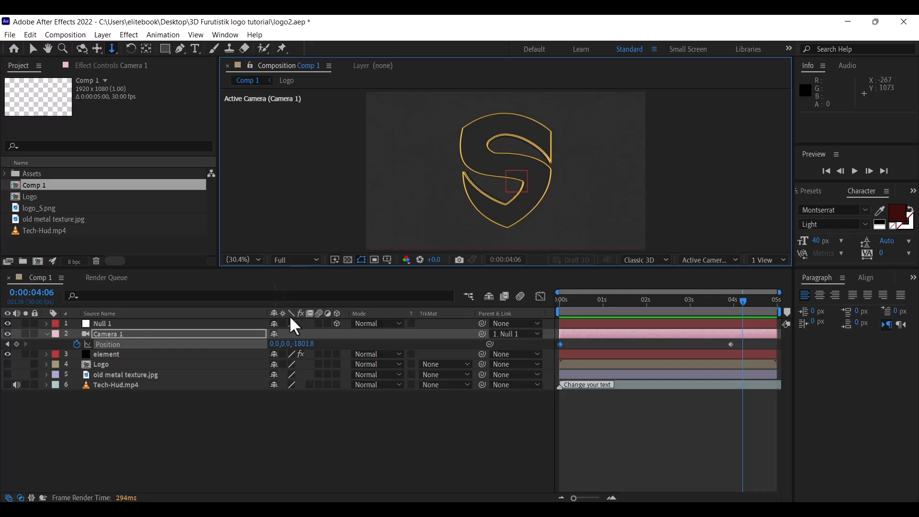
# Apply Easy Ease to both Camera 1 Position keyframes
pyautogui.moveTo(740, 342); pyautogui.dragTo(551, 352)
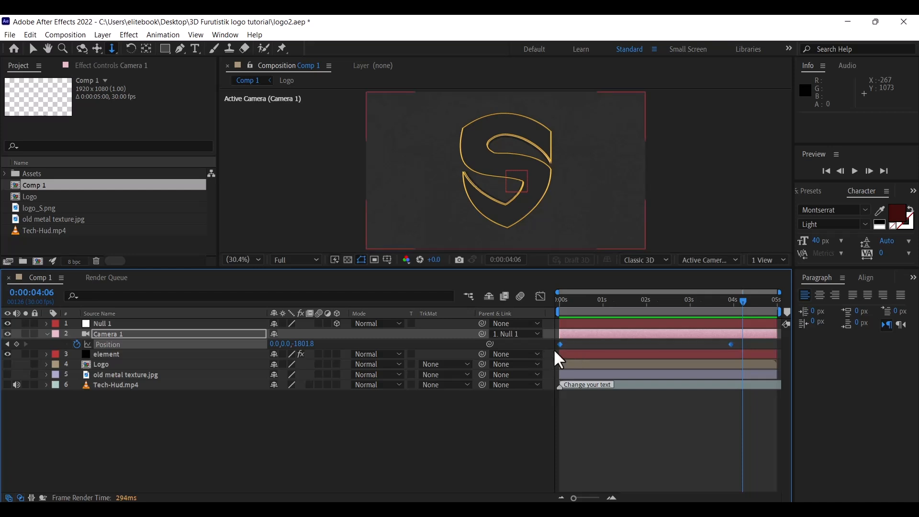
pyautogui.rightClick(561, 344)
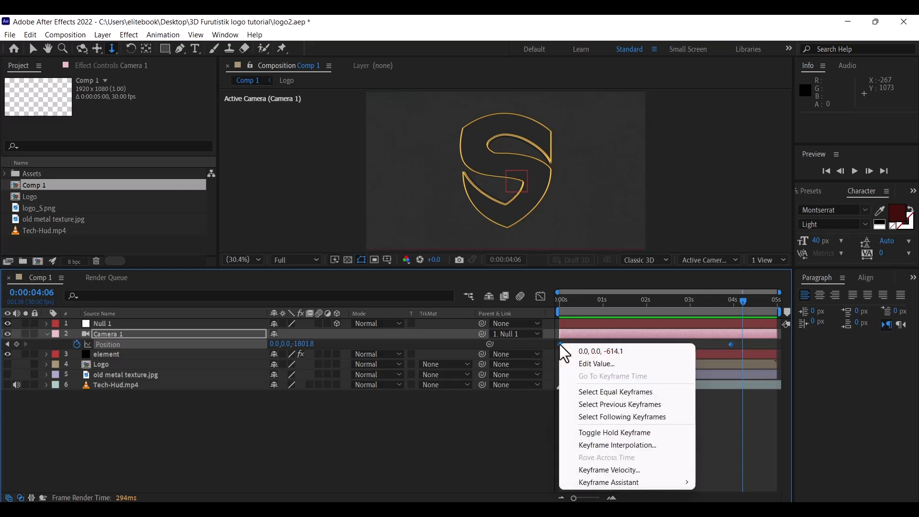
pyautogui.moveTo(627, 486)
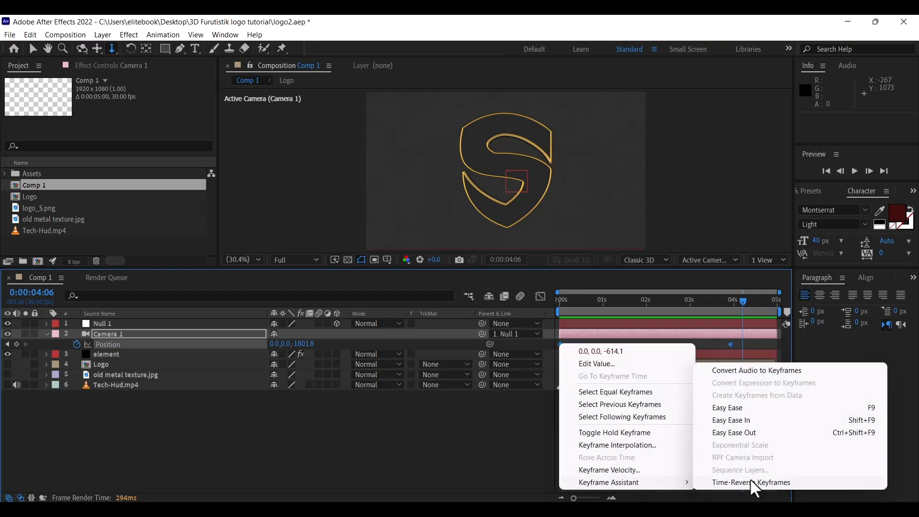
pyautogui.click(740, 411)
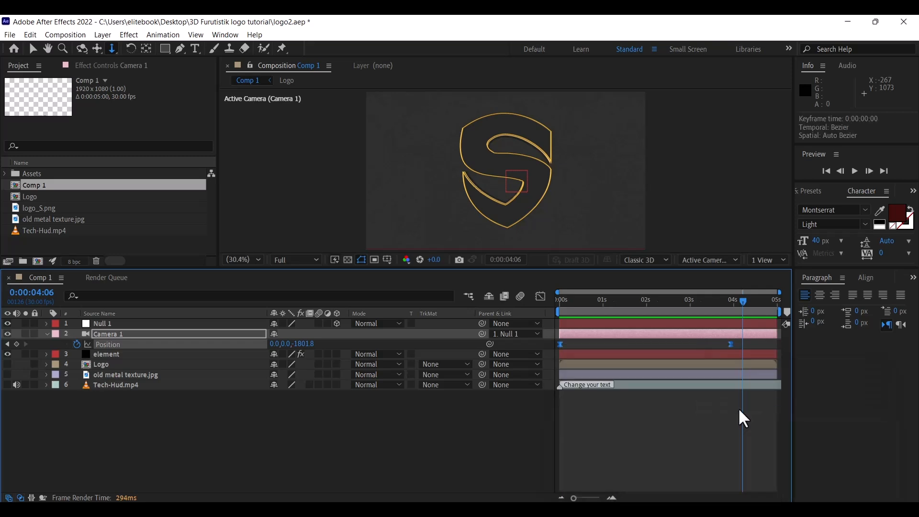
# Apply Easy Ease to both Null 1 Orientation keyframes and preview the animation
pyautogui.click(182, 323)
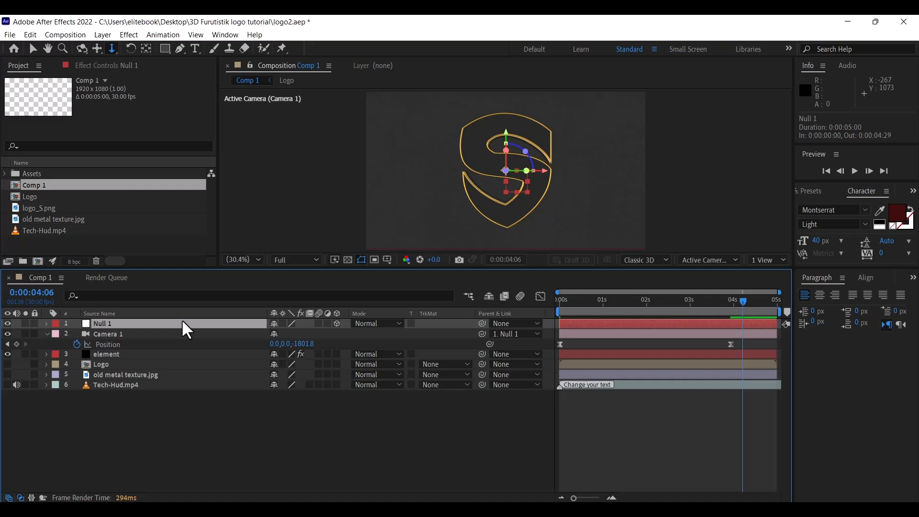
pyautogui.press('u')
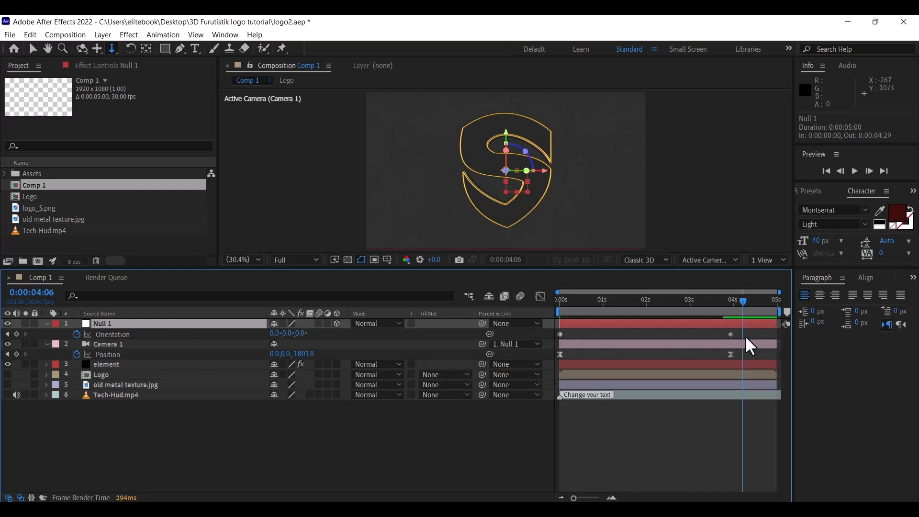
pyautogui.moveTo(738, 335); pyautogui.dragTo(547, 336)
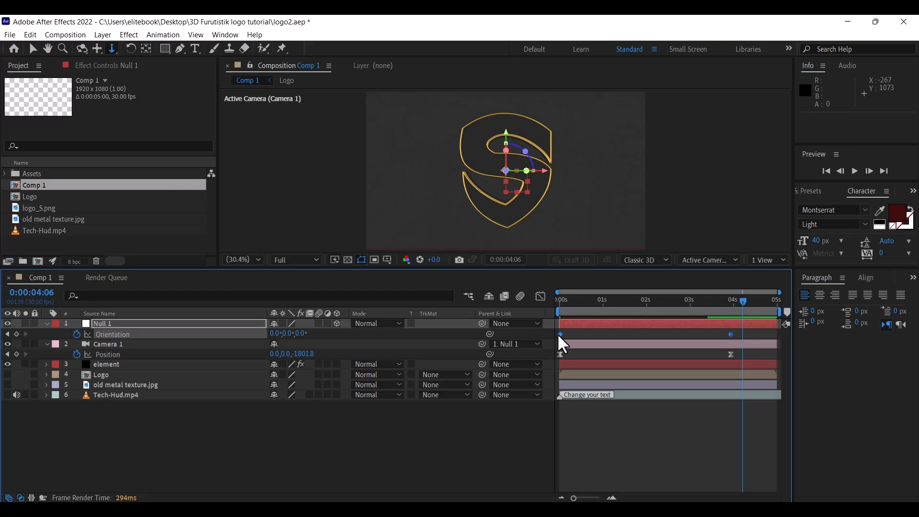
pyautogui.rightClick(560, 333)
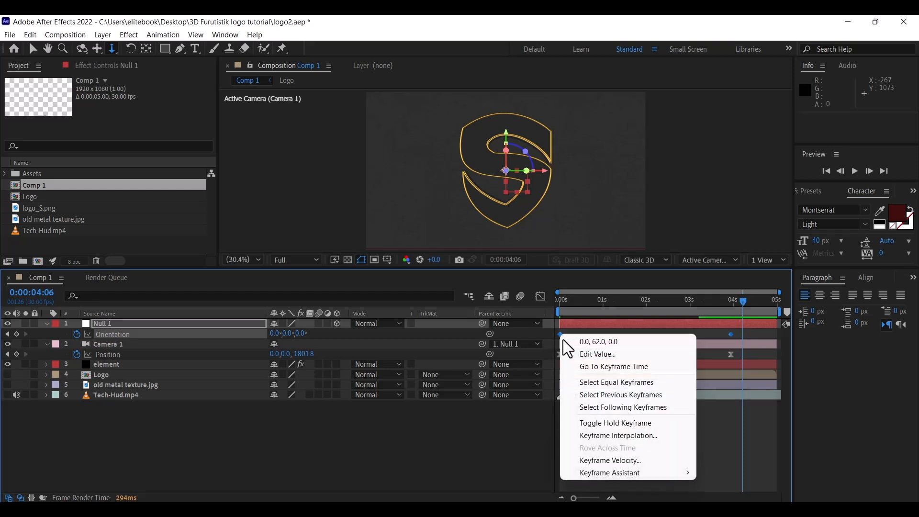
pyautogui.moveTo(643, 473)
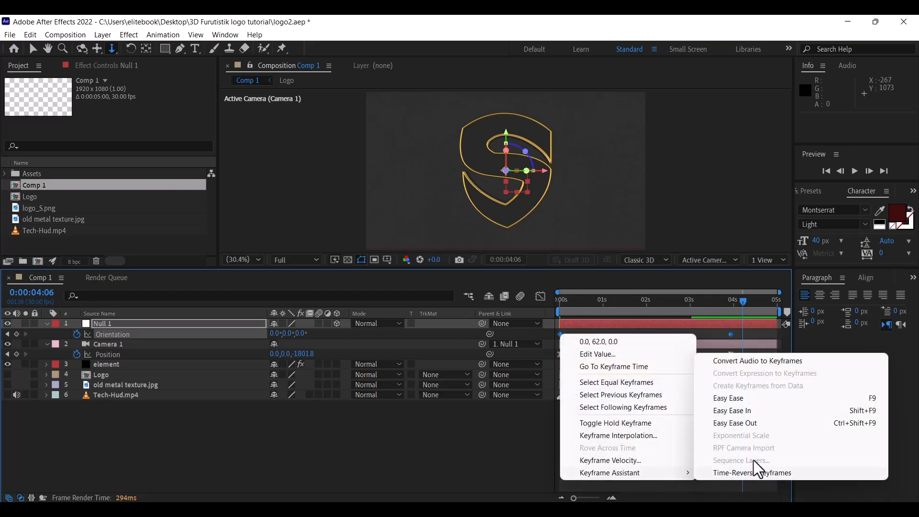
pyautogui.click(733, 399)
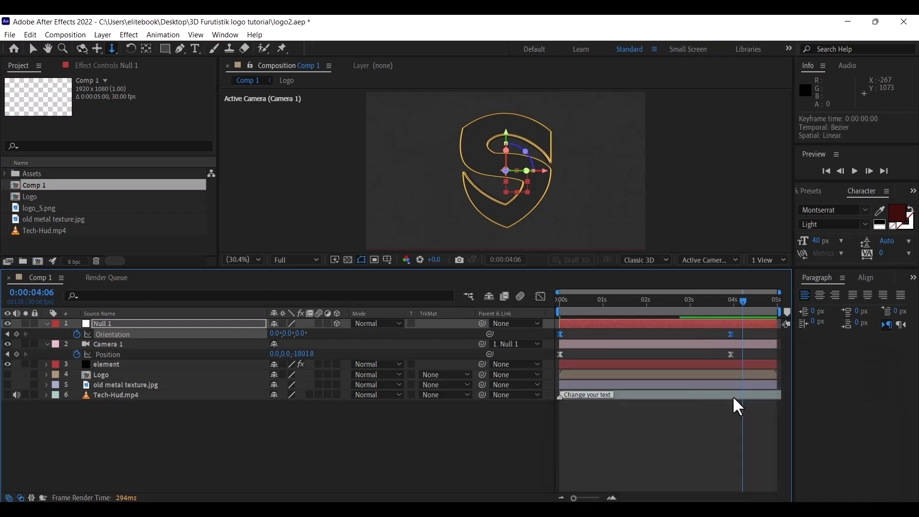
pyautogui.click(733, 398)
pyautogui.press('space')
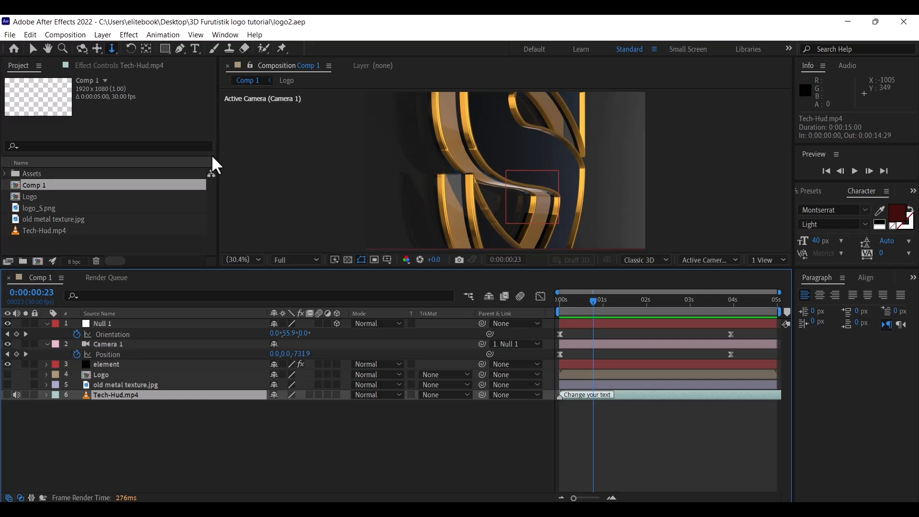
# Open the element layer's Element 3D Scene Setup
pyautogui.click(117, 364)
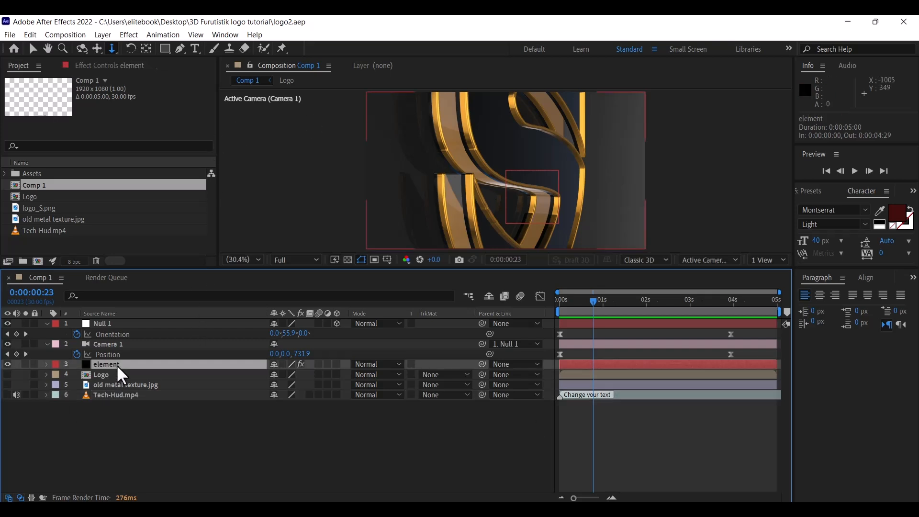
pyautogui.click(121, 67)
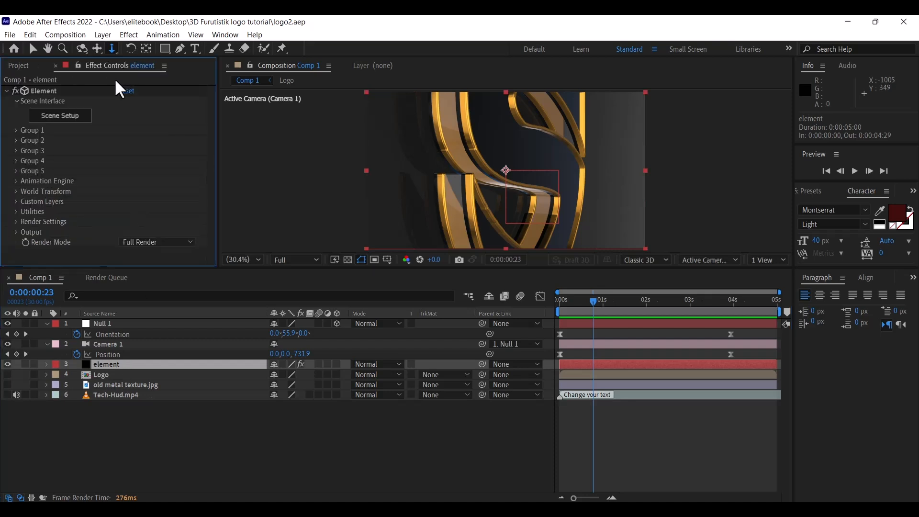
pyautogui.click(65, 124)
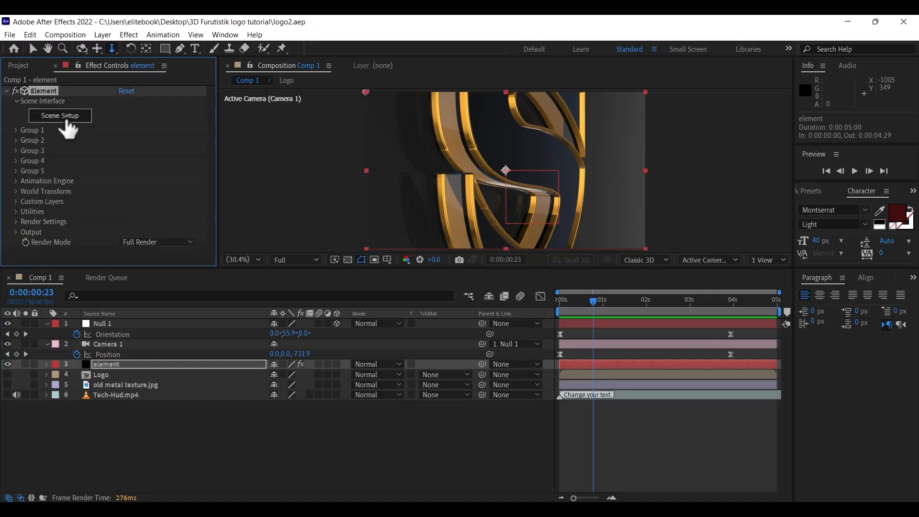
pyautogui.click(67, 120)
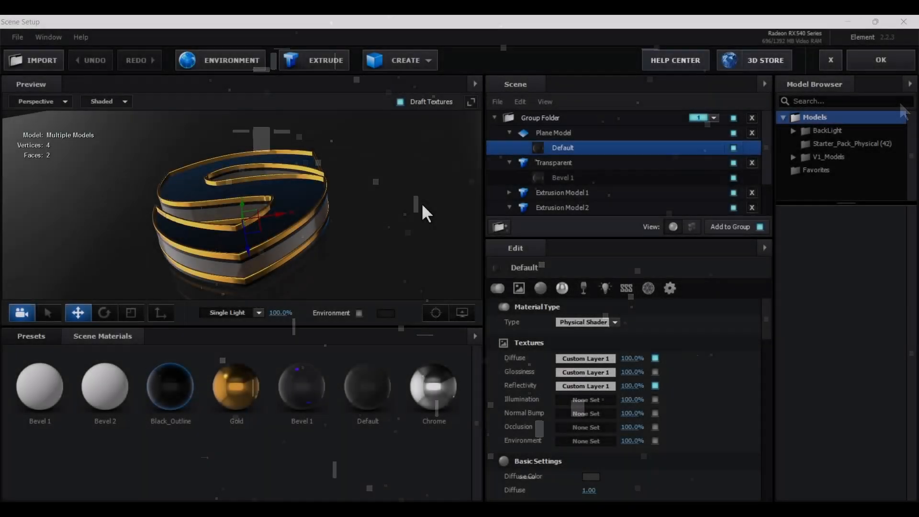
pyautogui.moveTo(391, 230); pyautogui.dragTo(419, 226)
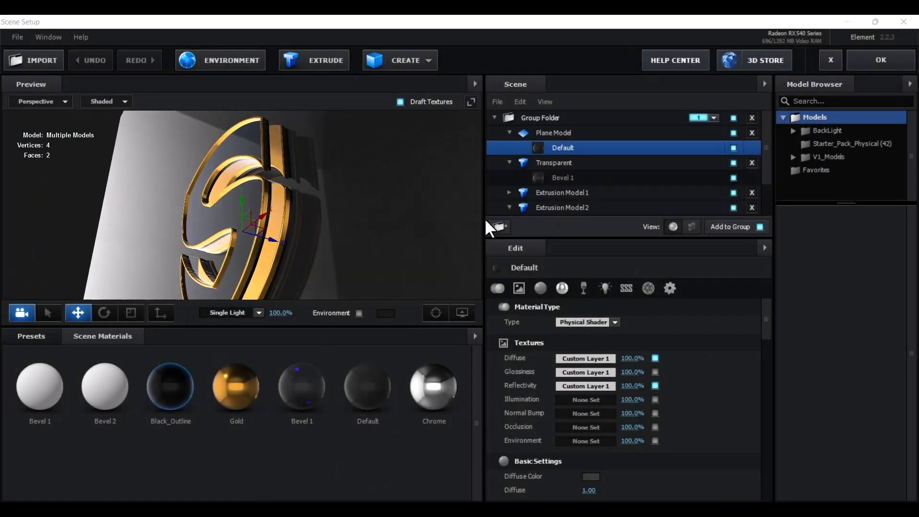
# Set the Transparent model's Bevel 1 Extrude to 3
pyautogui.click(617, 193)
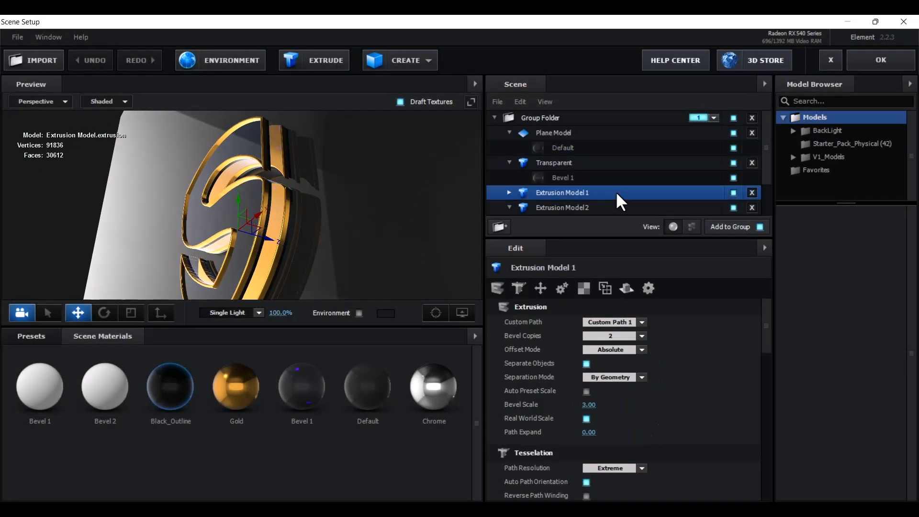
pyautogui.click(567, 166)
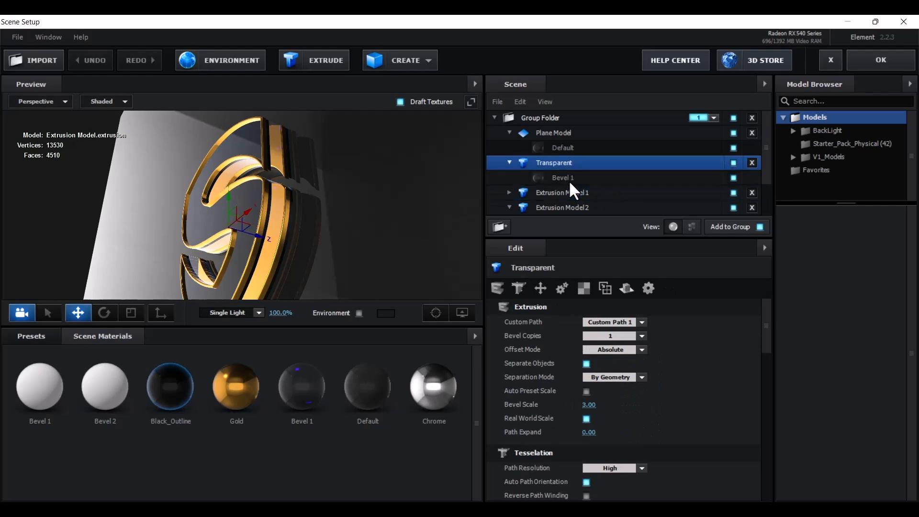
pyautogui.click(569, 180)
pyautogui.moveTo(375, 226)
pyautogui.mouseDown()
pyautogui.moveTo(345, 248)
pyautogui.moveTo(363, 254)
pyautogui.moveTo(367, 237)
pyautogui.mouseUp()
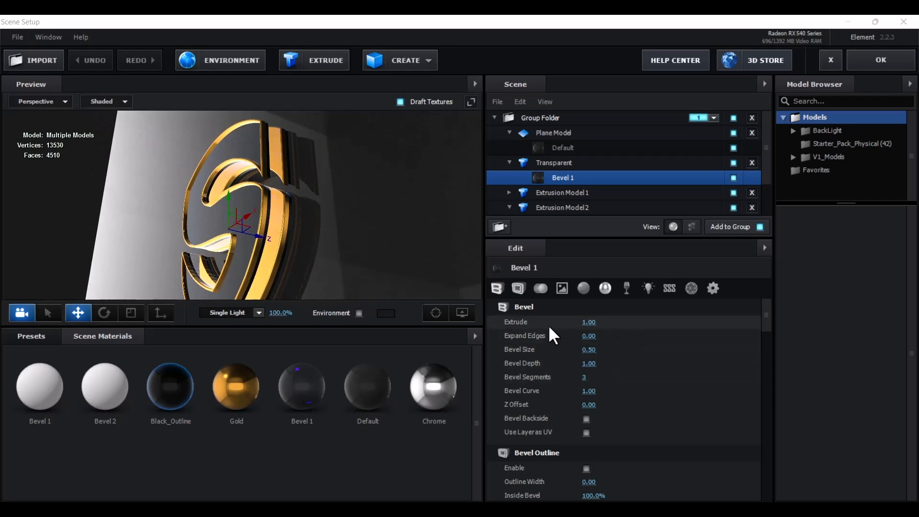
pyautogui.moveTo(357, 212); pyautogui.dragTo(437, 319)
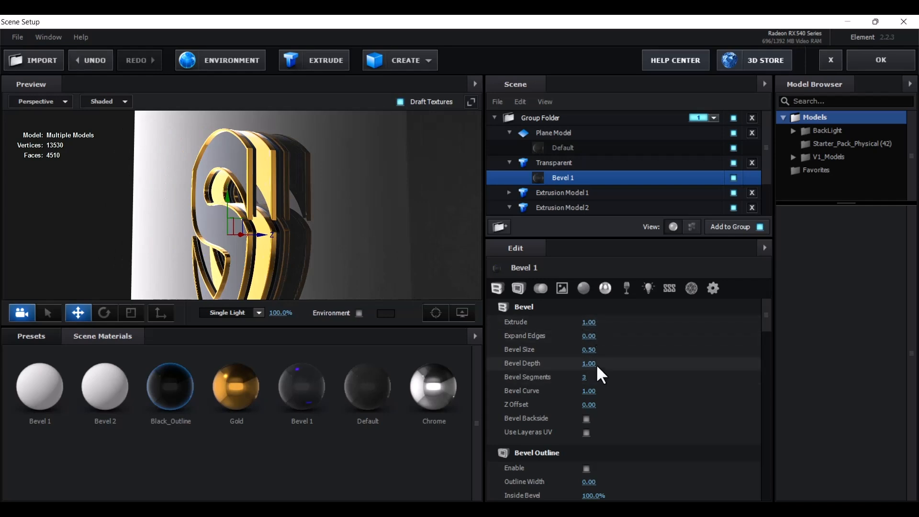
pyautogui.click(588, 322)
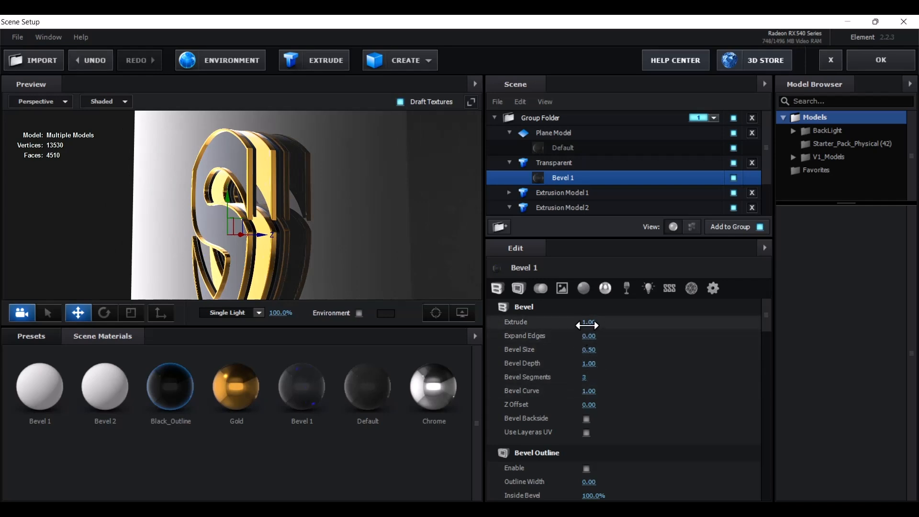
pyautogui.write('3')
pyautogui.press('Return')
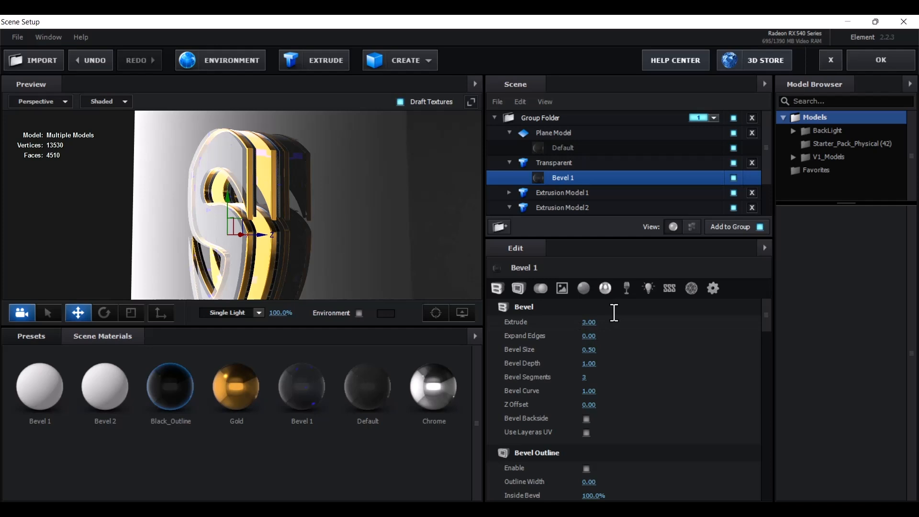
# Nudge the S slightly along Z and orbit the preview to a raised front angle
pyautogui.moveTo(361, 158)
pyautogui.mouseDown()
pyautogui.moveTo(411, 165)
pyautogui.moveTo(404, 140)
pyautogui.moveTo(398, 166)
pyautogui.moveTo(367, 187)
pyautogui.moveTo(332, 164)
pyautogui.moveTo(337, 149)
pyautogui.moveTo(360, 153)
pyautogui.moveTo(340, 151)
pyautogui.moveTo(340, 179)
pyautogui.moveTo(348, 157)
pyautogui.moveTo(391, 139)
pyautogui.moveTo(395, 94)
pyautogui.moveTo(360, 143)
pyautogui.mouseUp()
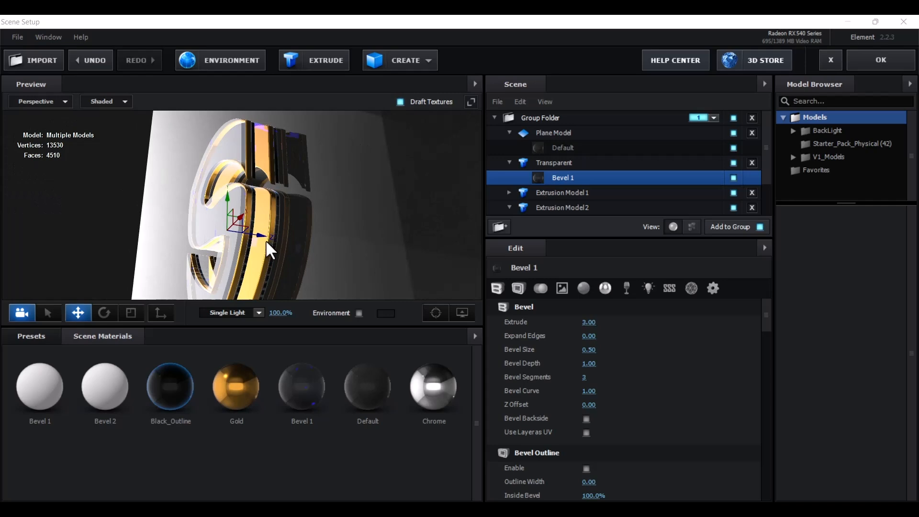
pyautogui.moveTo(265, 235); pyautogui.dragTo(268, 236)
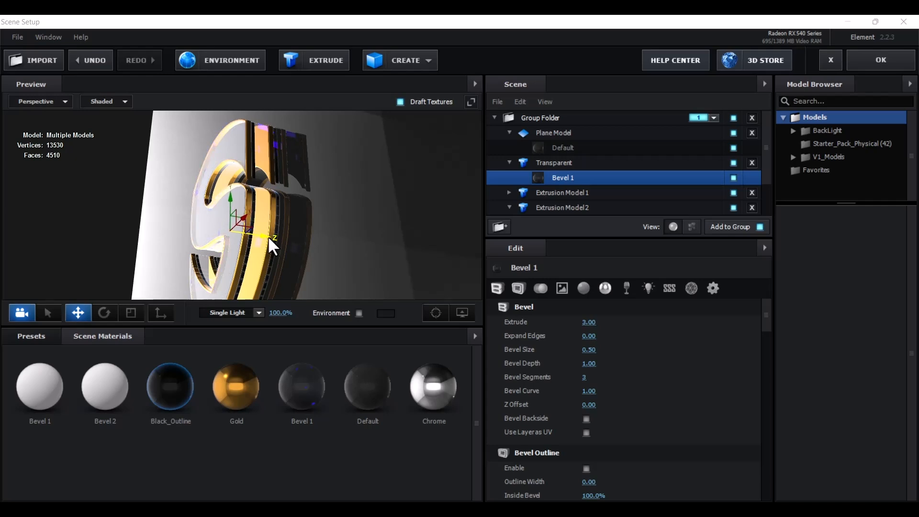
pyautogui.scroll(2, 271, 233)
pyautogui.scroll(4, 330, 230)
pyautogui.moveTo(331, 232); pyautogui.dragTo(312, 240)
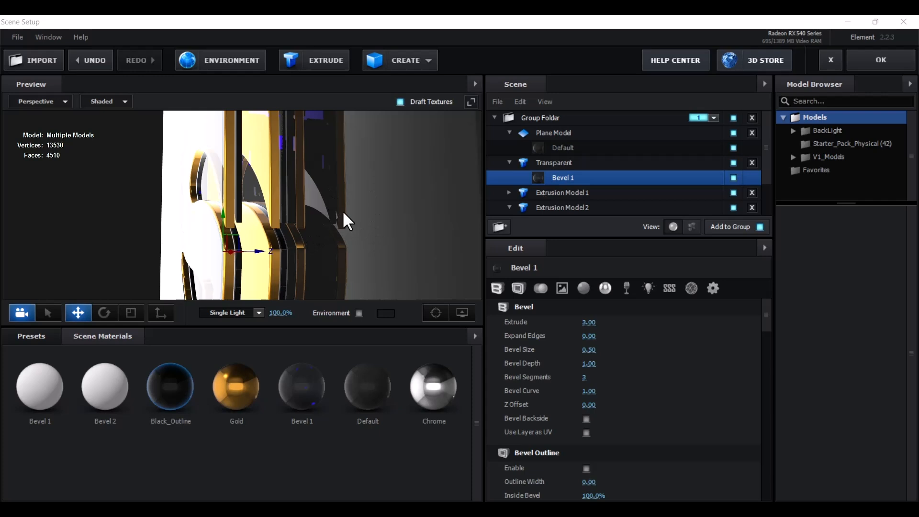
# Open the Normal Bump texture channel for the Plane Model's Default material
pyautogui.click(583, 132)
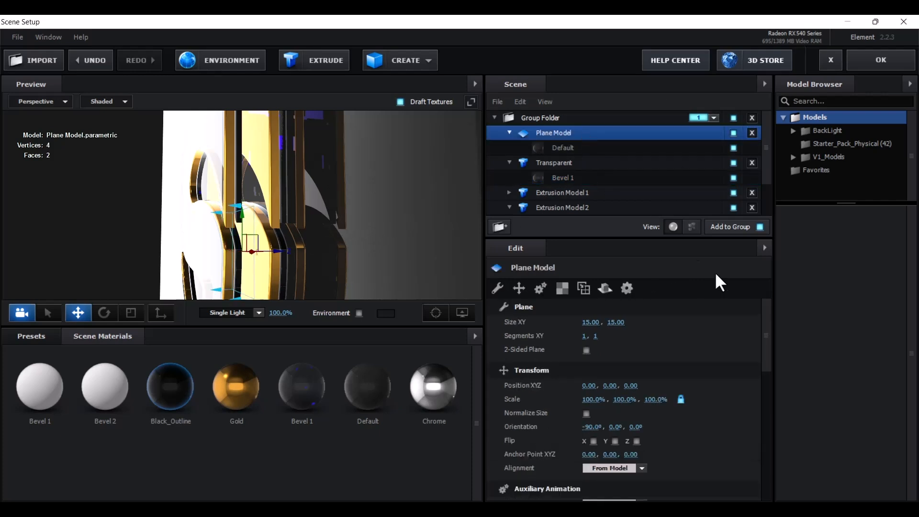
pyautogui.moveTo(768, 315); pyautogui.dragTo(765, 400)
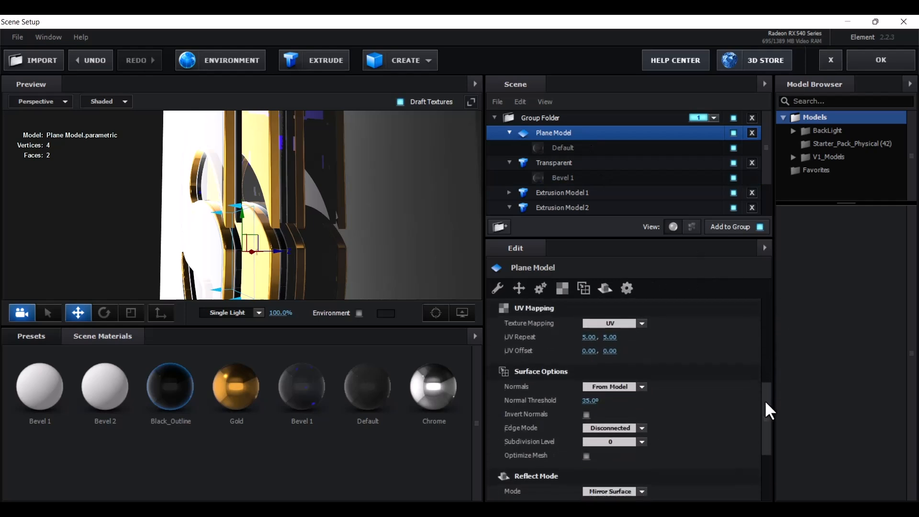
pyautogui.click(582, 149)
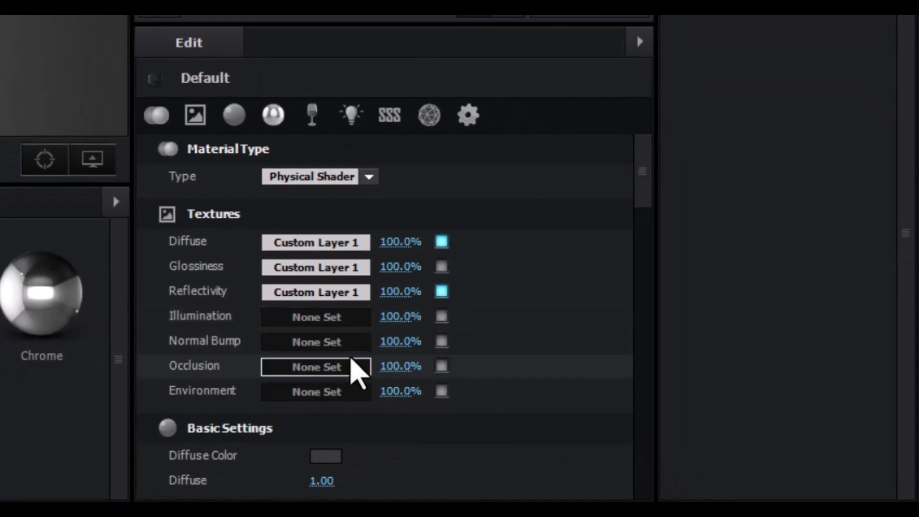
pyautogui.click(323, 347)
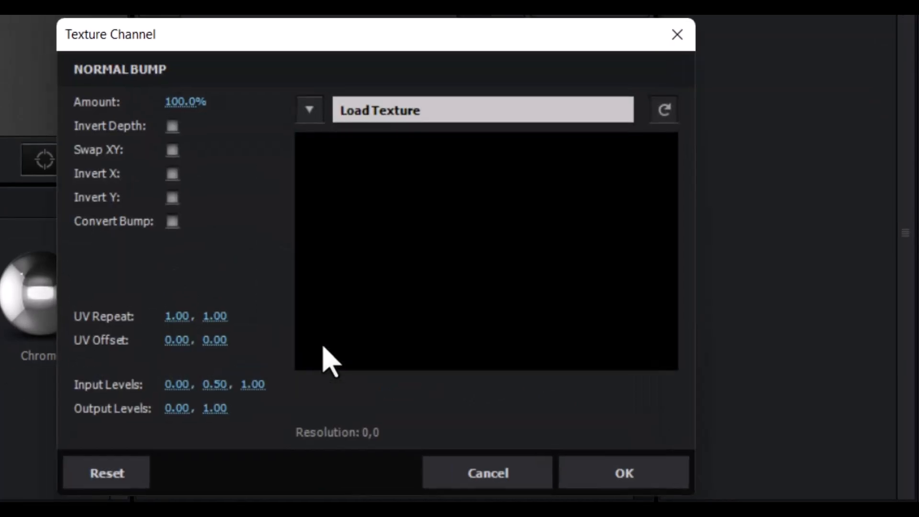
# Use the old metal texture layer as the Normal Bump texture with bump conversion on
pyautogui.click(312, 113)
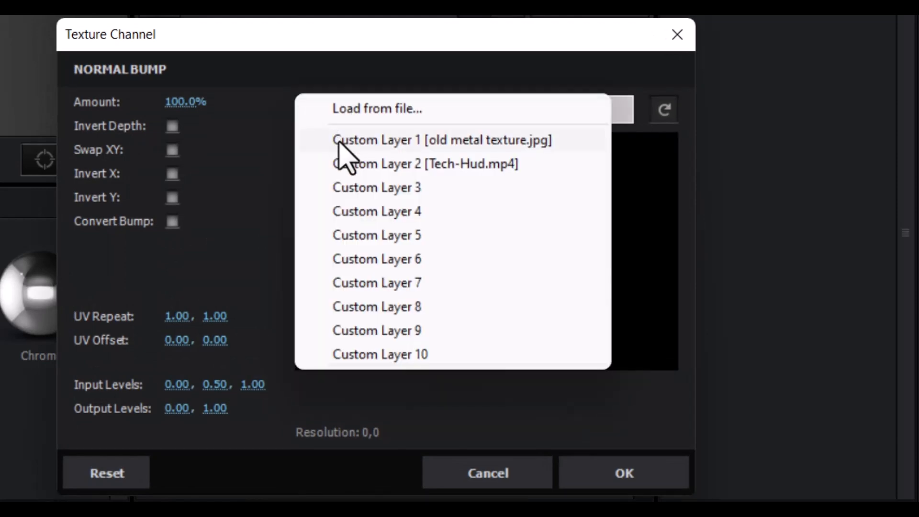
pyautogui.click(354, 140)
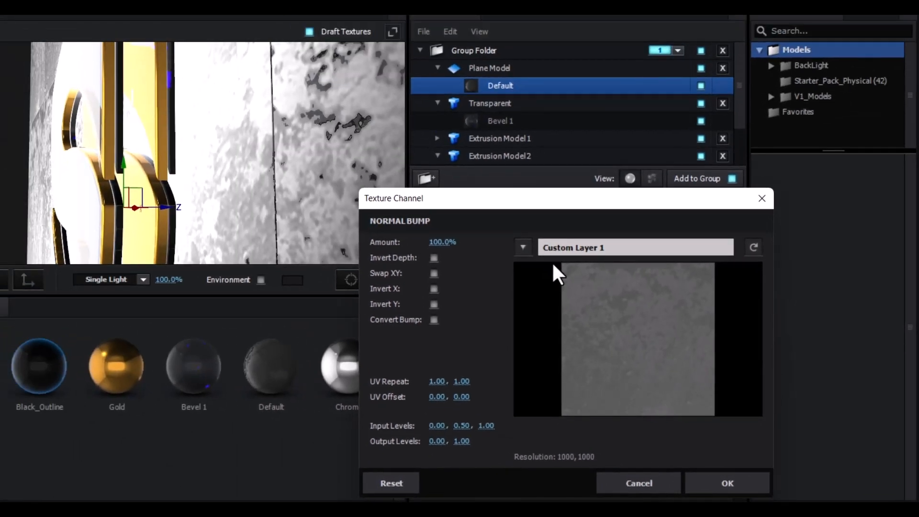
pyautogui.click(434, 320)
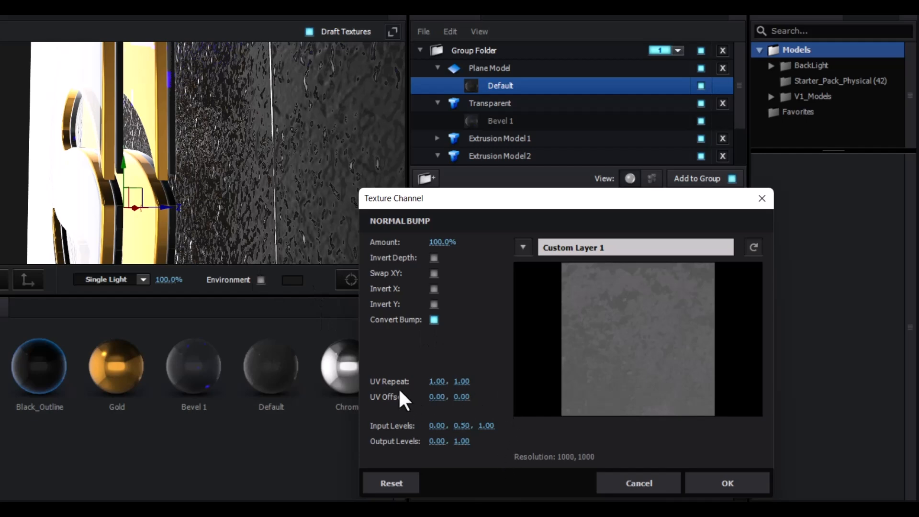
# Set the Normal Bump UV Repeat to 20 by 20 and apply the texture settings
pyautogui.click(461, 381)
pyautogui.write('15')
pyautogui.click(440, 382)
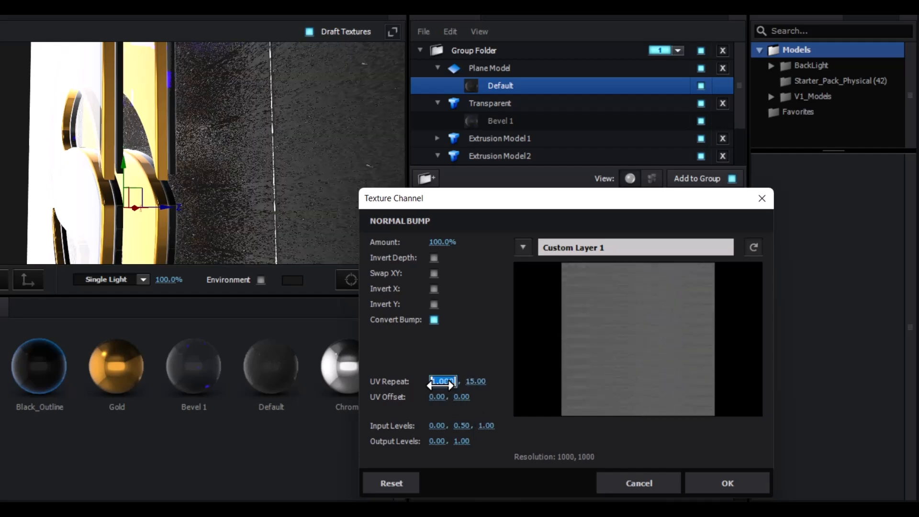
pyautogui.write('515')
pyautogui.press('Return')
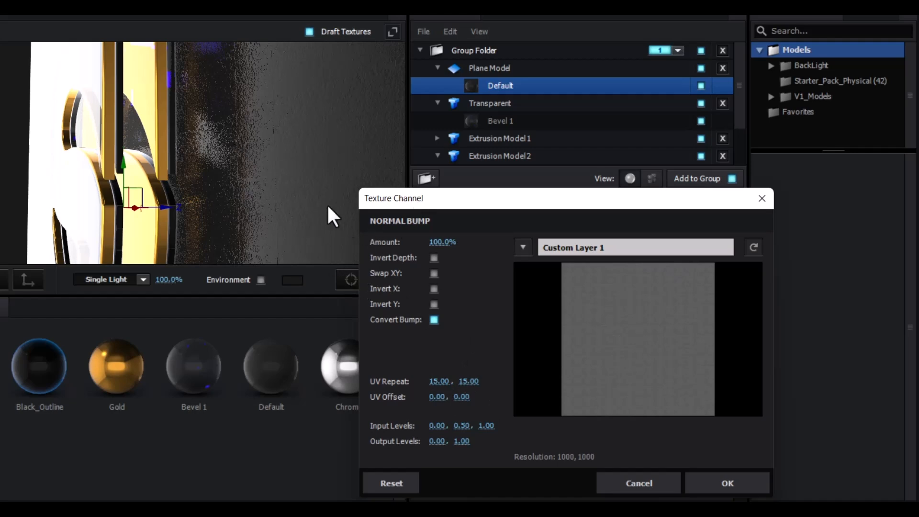
pyautogui.click(466, 381)
pyautogui.write('20')
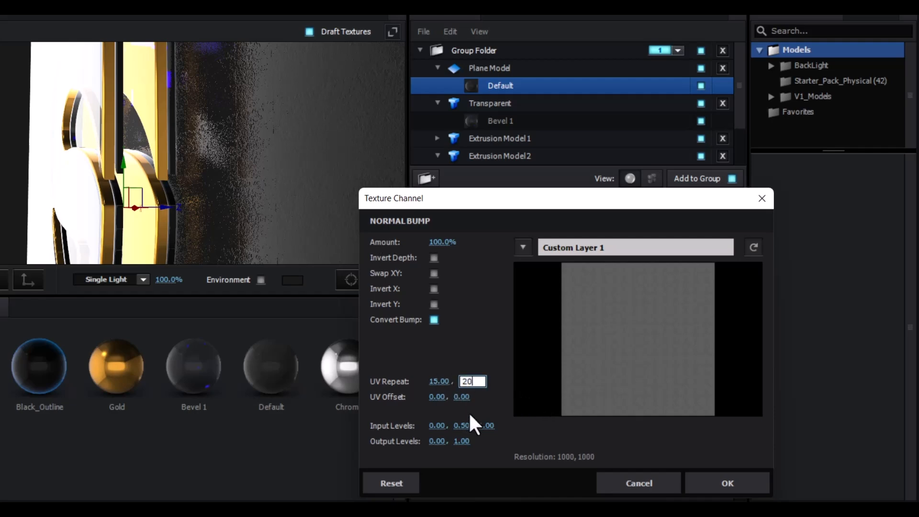
pyautogui.click(437, 381)
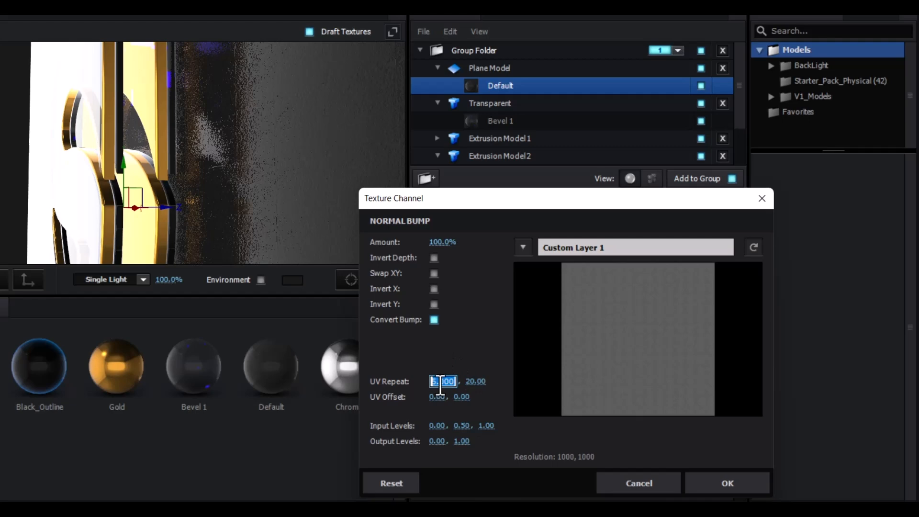
pyautogui.write('0')
pyautogui.click(715, 484)
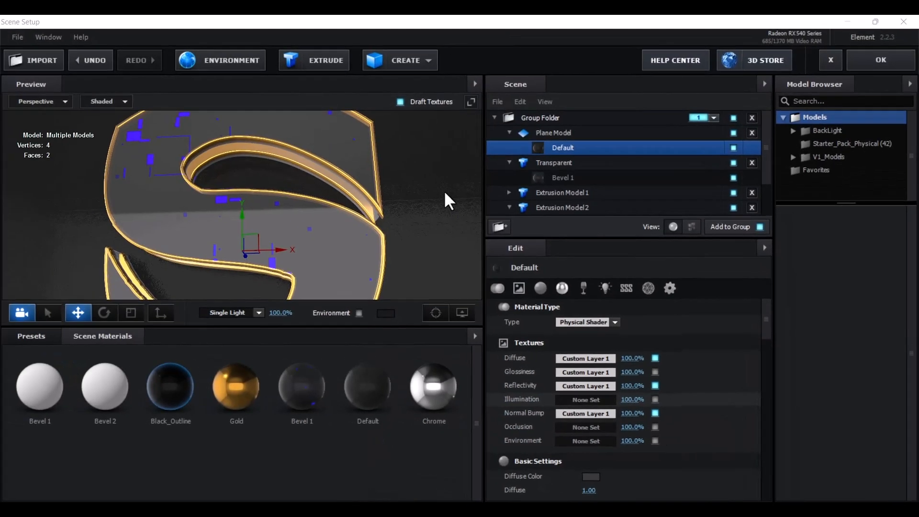
# Close Scene Setup with OK and duplicate the element layer with Ctrl+D
pyautogui.click(876, 61)
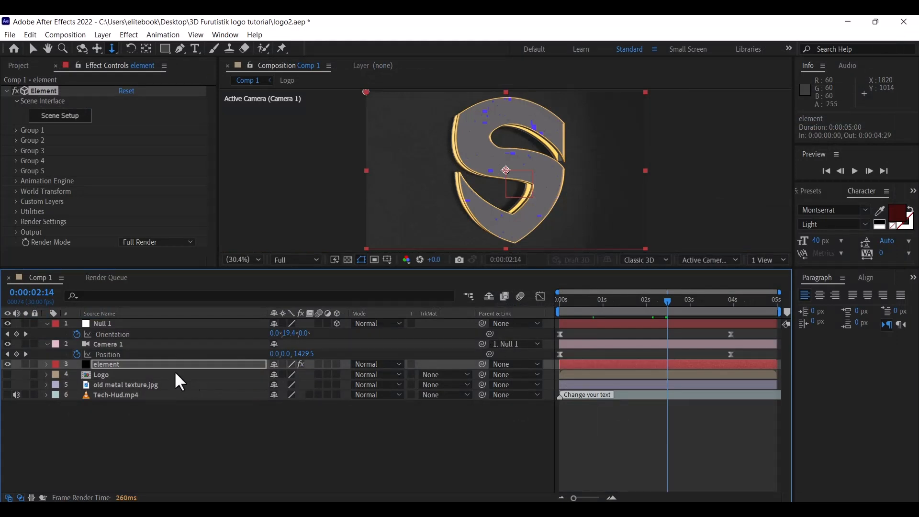
pyautogui.click(108, 362)
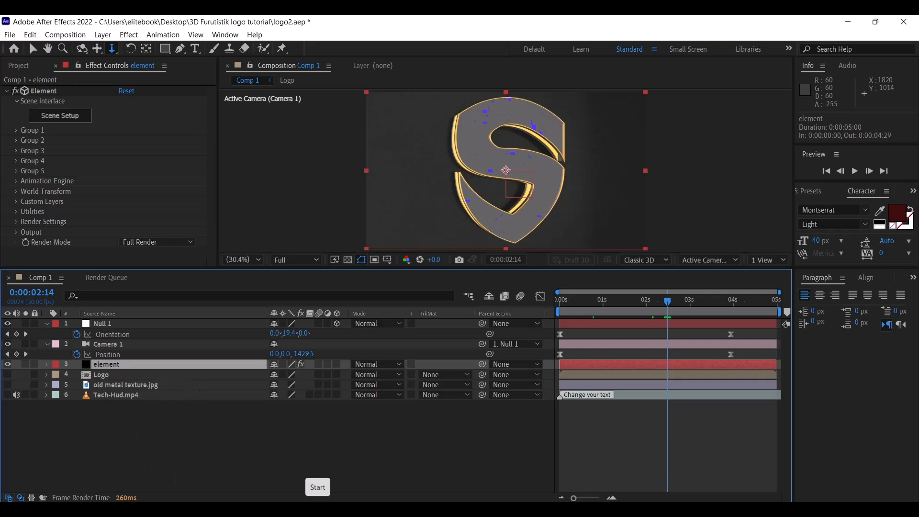
pyautogui.hotkey('ctrl', 'd')
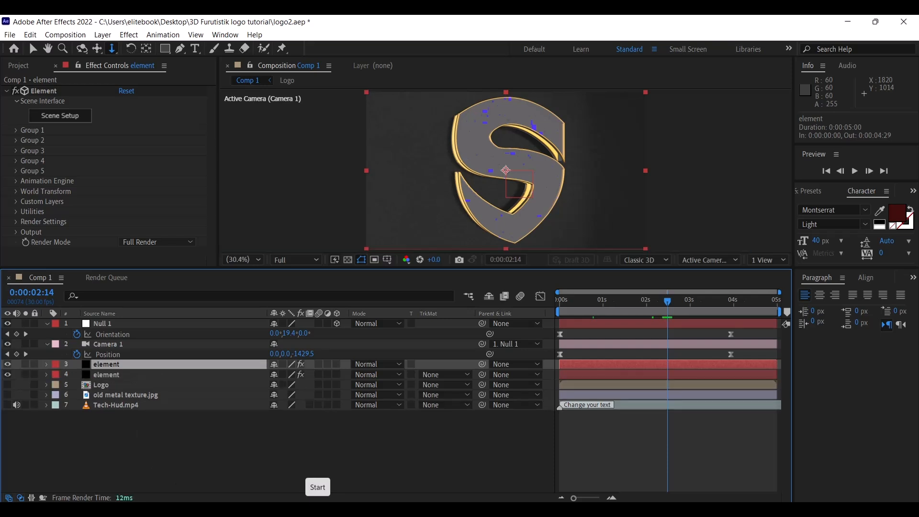
# Set the duplicated top element layer to Screen blending at 50% Opacity
pyautogui.rightClick(119, 363)
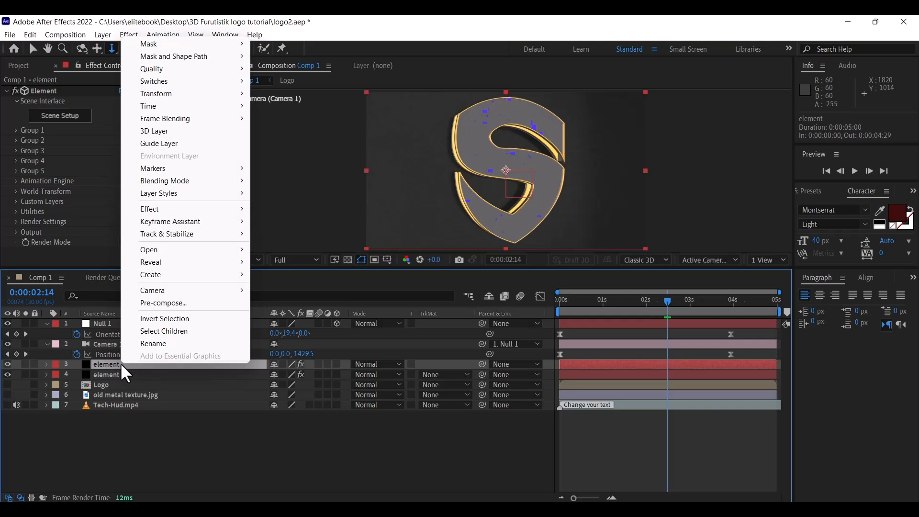
pyautogui.moveTo(181, 191)
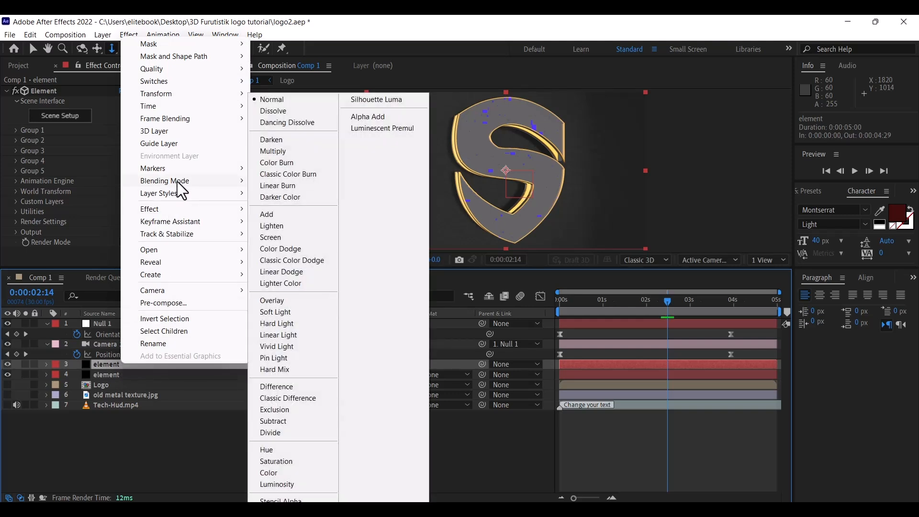
pyautogui.click(278, 240)
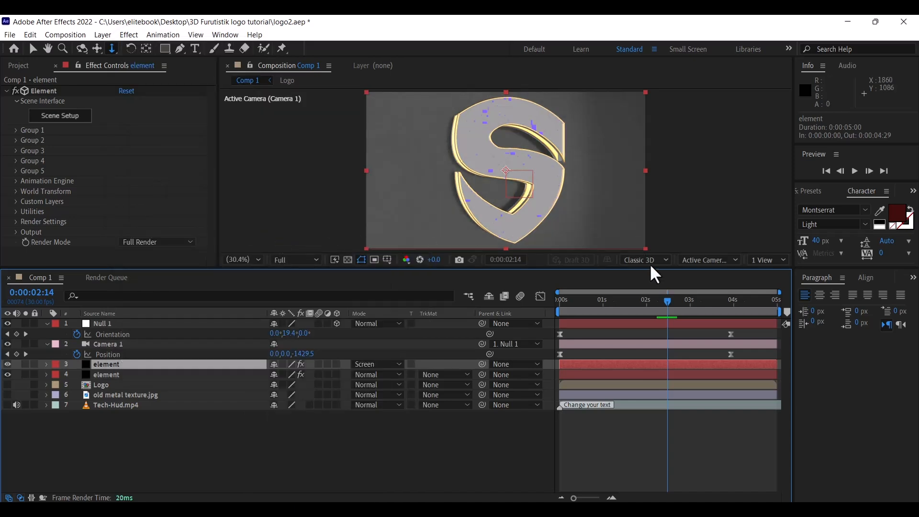
pyautogui.hotkey('ctrl', 'z')
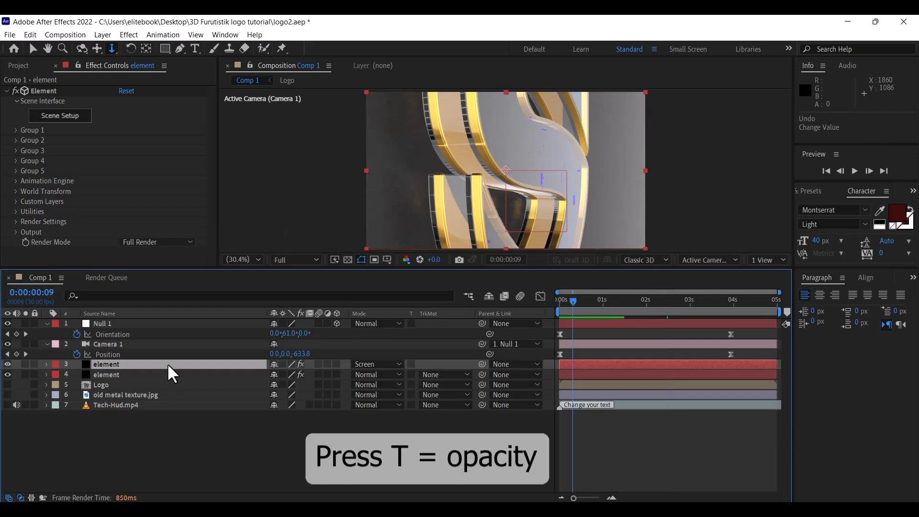
pyautogui.press('t')
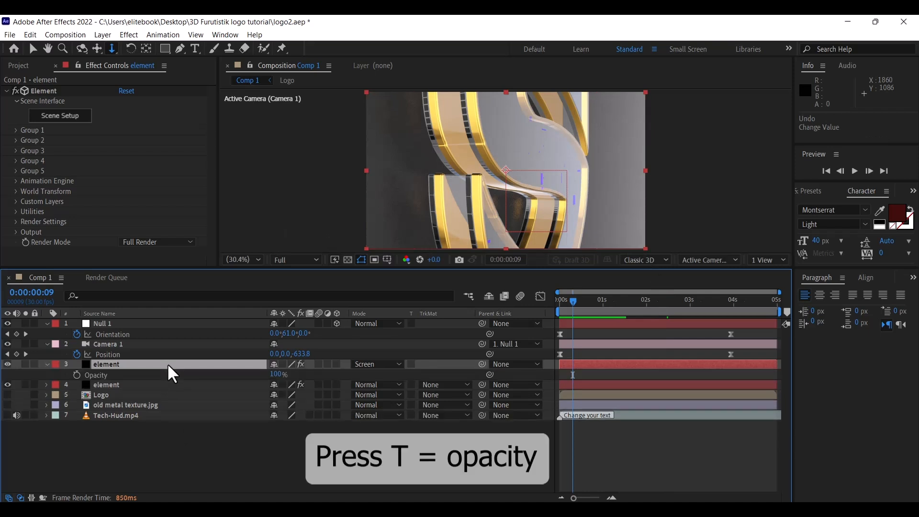
pyautogui.click(278, 375)
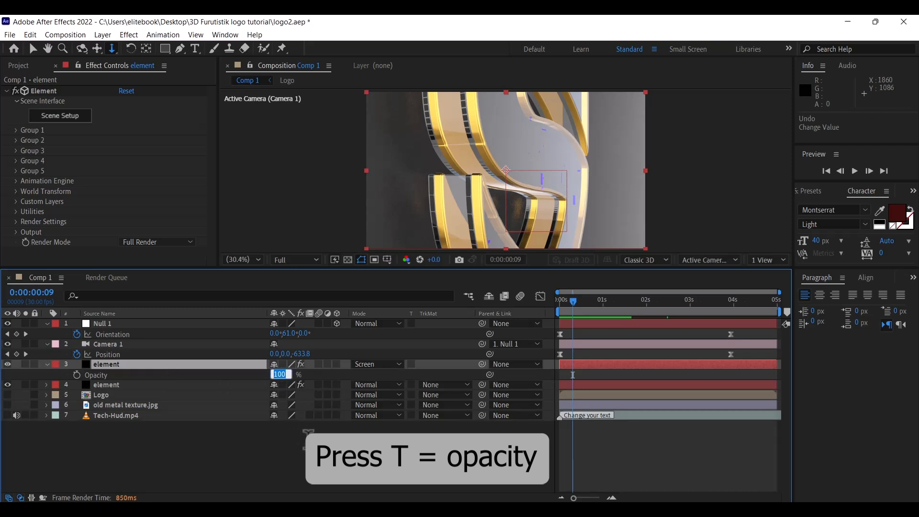
pyautogui.write('50')
pyautogui.press('Return')
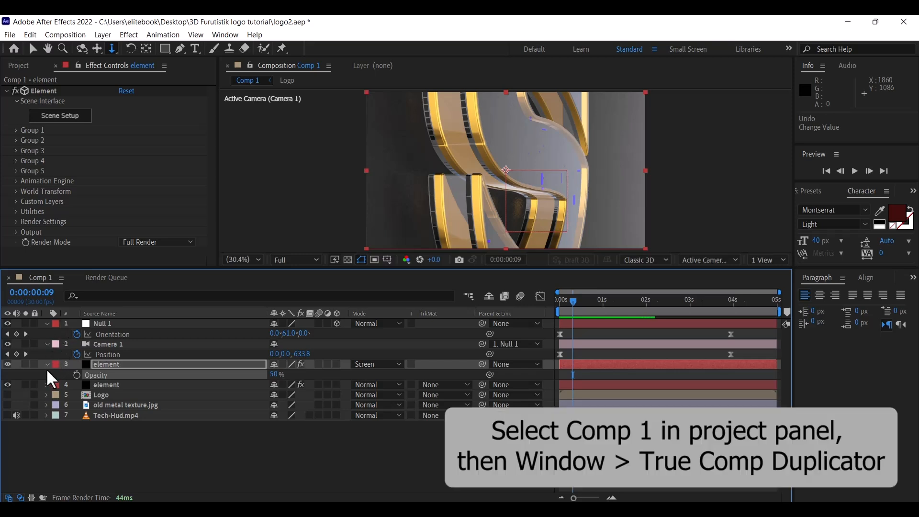
# Collapse the element, camera and Null 1 layer properties and show the Project panel
pyautogui.click(47, 364)
pyautogui.click(46, 344)
pyautogui.click(46, 324)
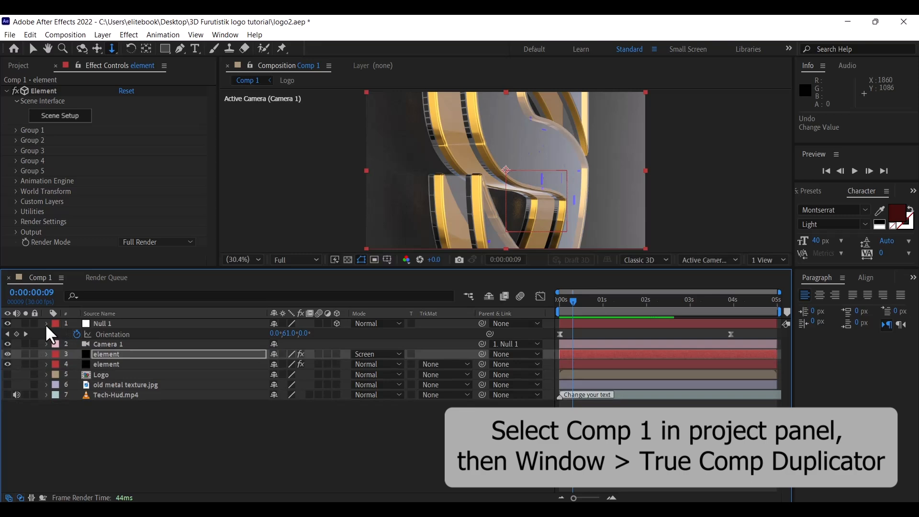
pyautogui.click(21, 66)
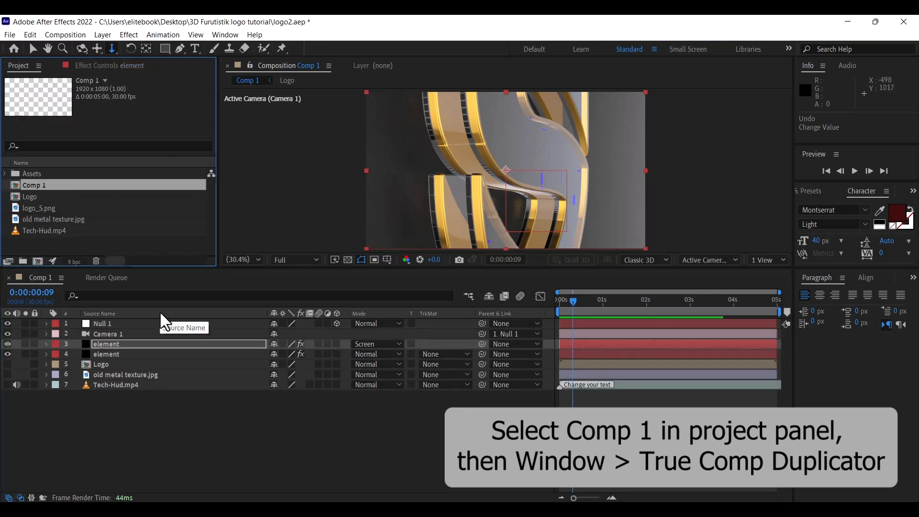
# Run True Comp Duplicator.jsx to make 3 copies of Comp 1, then close it
pyautogui.click(226, 37)
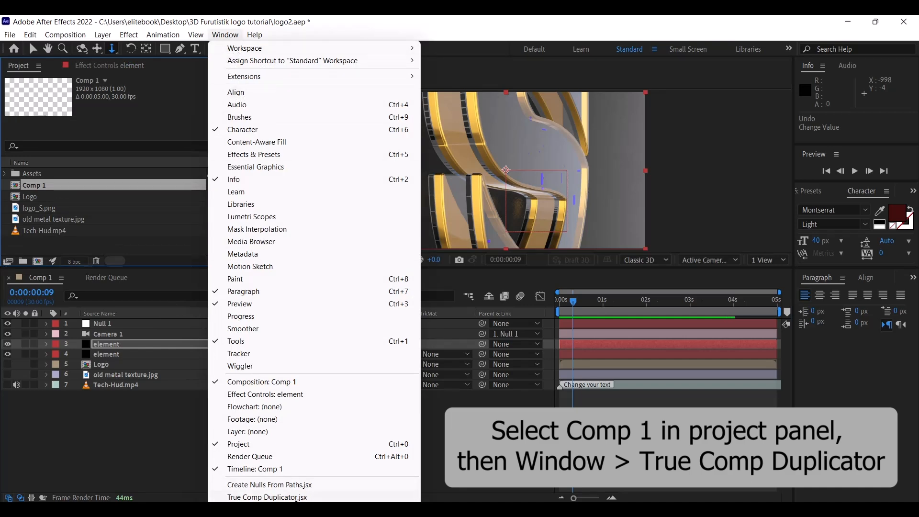
pyautogui.click(268, 497)
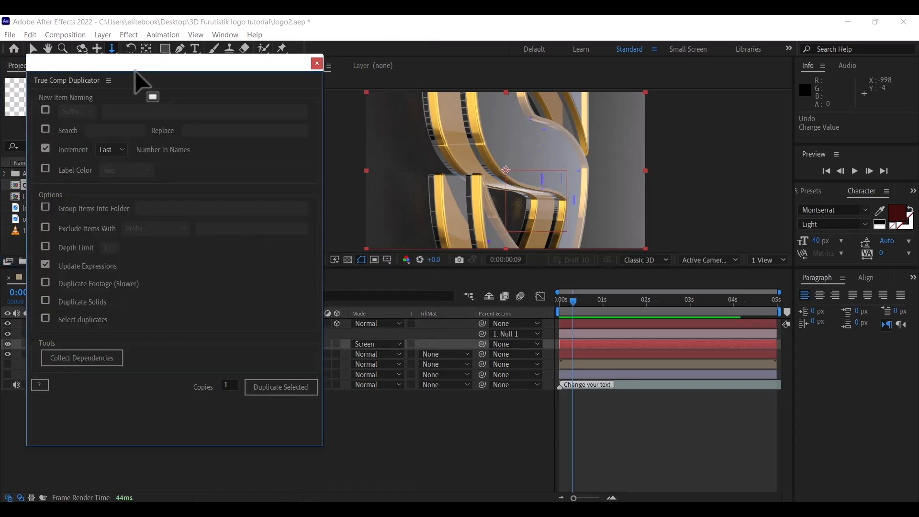
pyautogui.moveTo(131, 66); pyautogui.dragTo(145, 70)
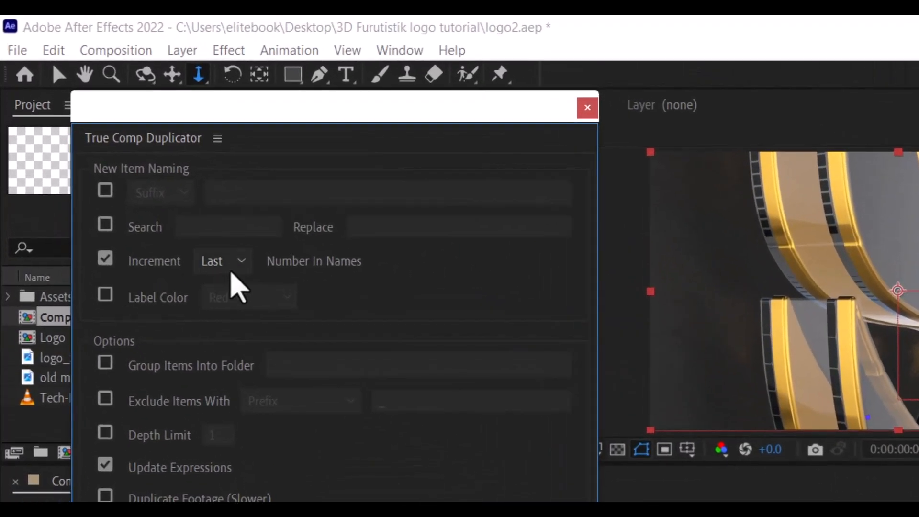
pyautogui.click(240, 263)
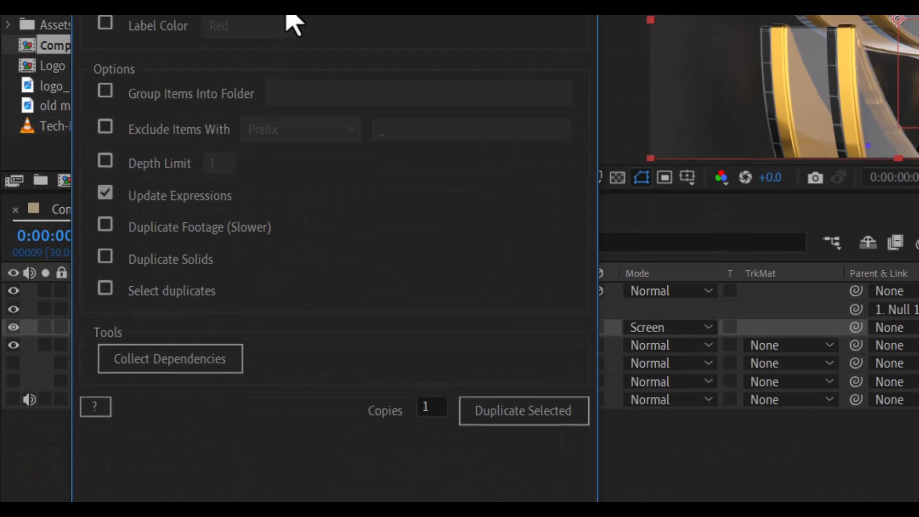
pyautogui.click(437, 396)
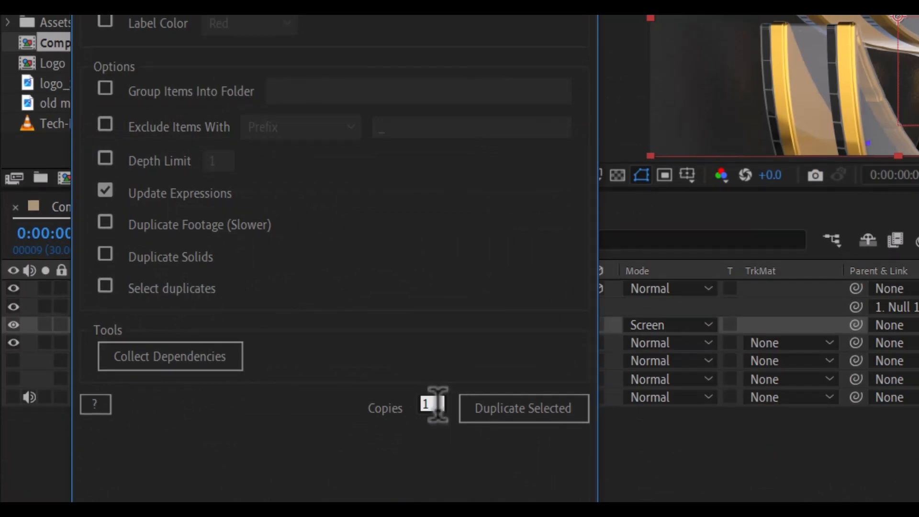
pyautogui.press('BackSpace')
pyautogui.write('3')
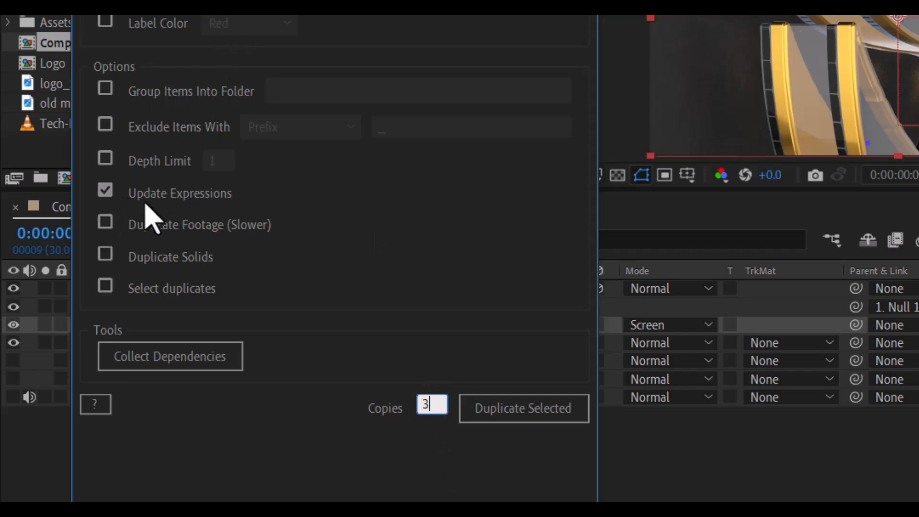
pyautogui.click(474, 415)
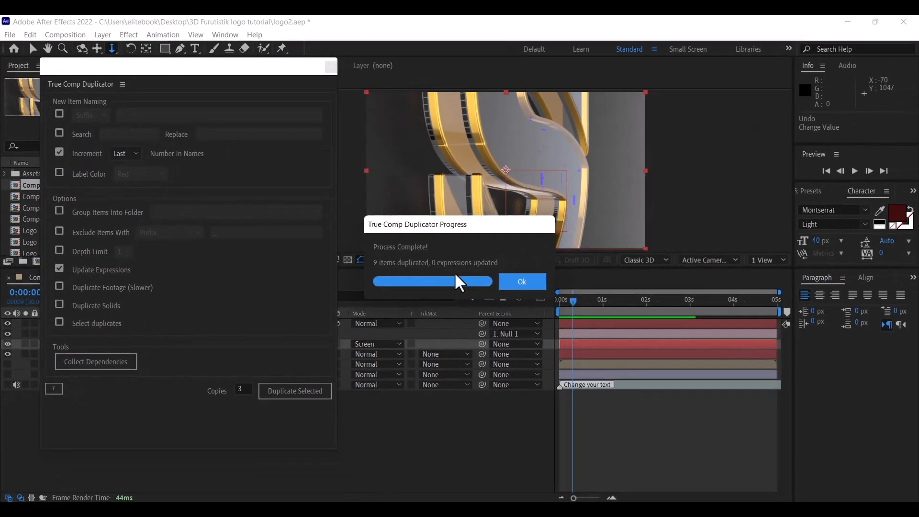
pyautogui.click(540, 282)
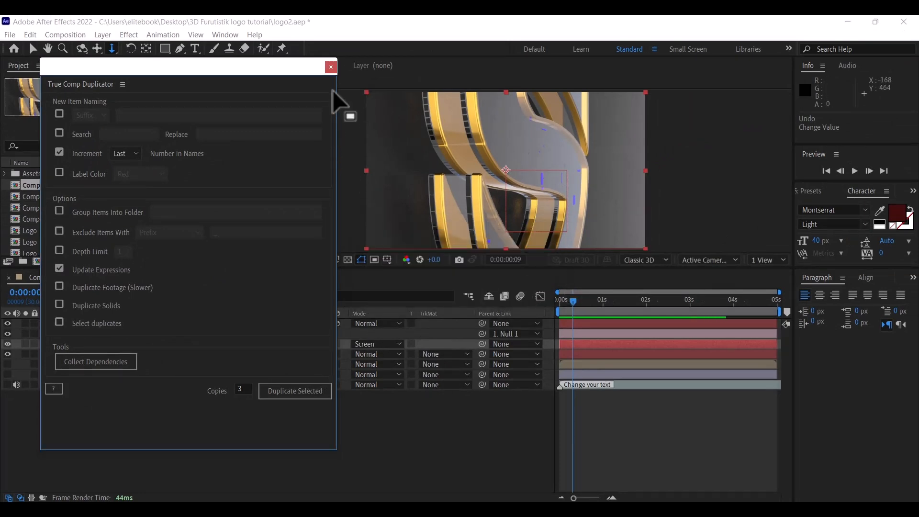
pyautogui.click(331, 67)
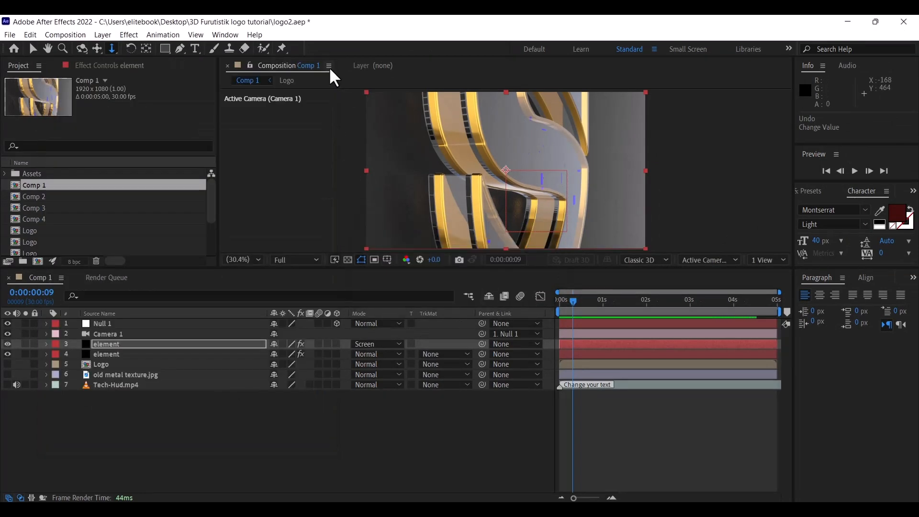
# Check the new Comp 2, Comp 3 and Comp 4 and open Comp 2
pyautogui.click(34, 196)
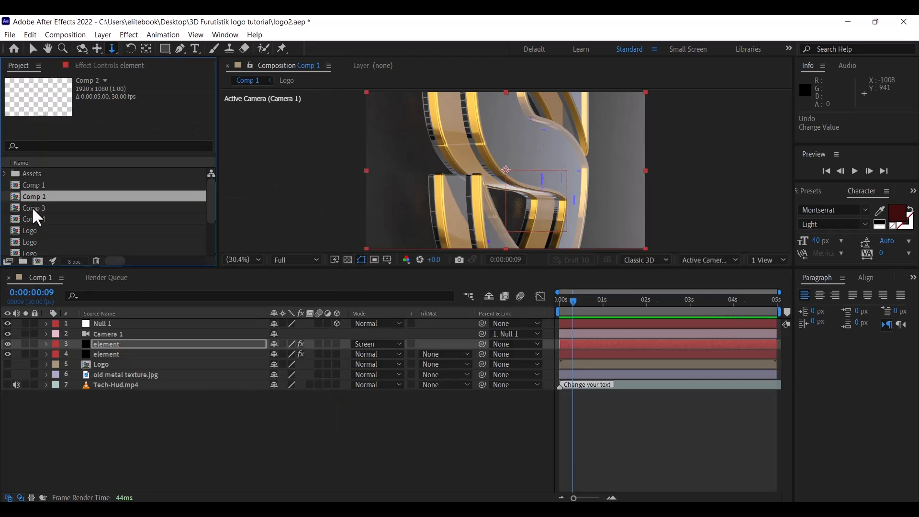
pyautogui.click(32, 209)
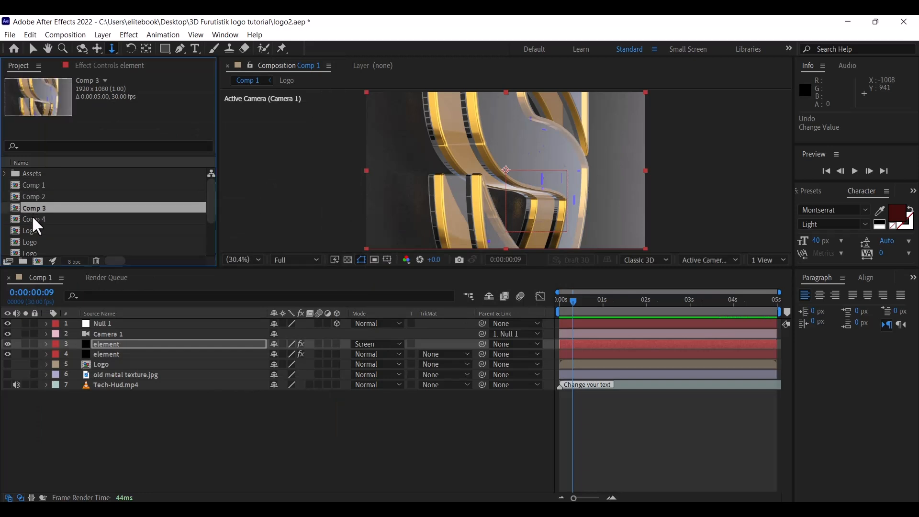
pyautogui.click(32, 218)
pyautogui.press('Up')
pyautogui.press('Up')
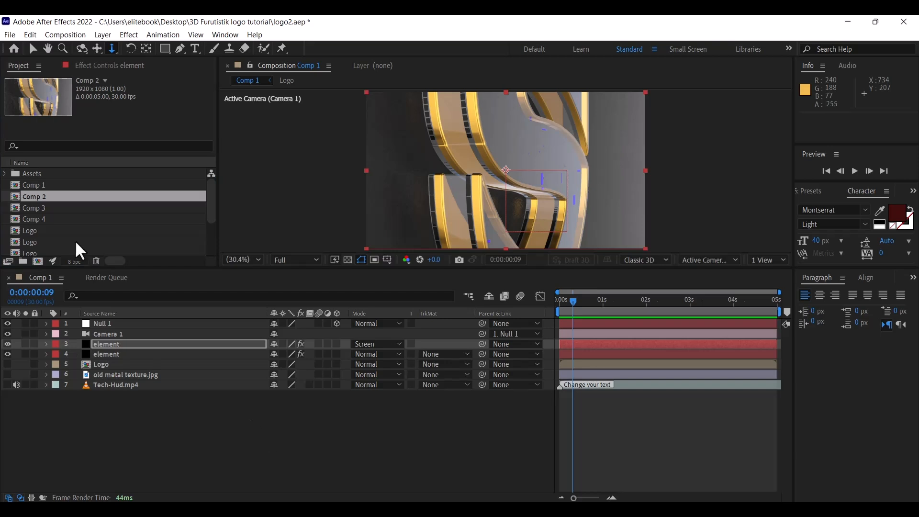
pyautogui.doubleClick(12, 196)
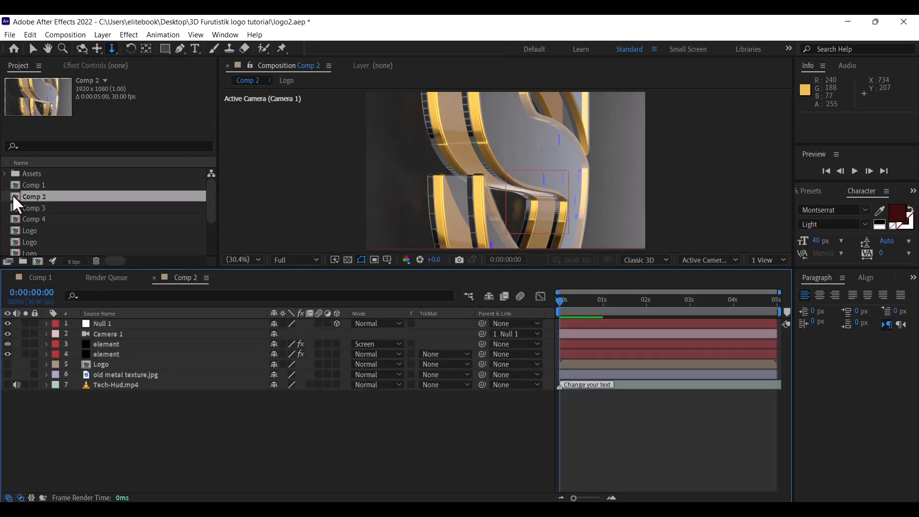
# Set Null 1's Orientation Y to 360° in Comp 2
pyautogui.click(102, 323)
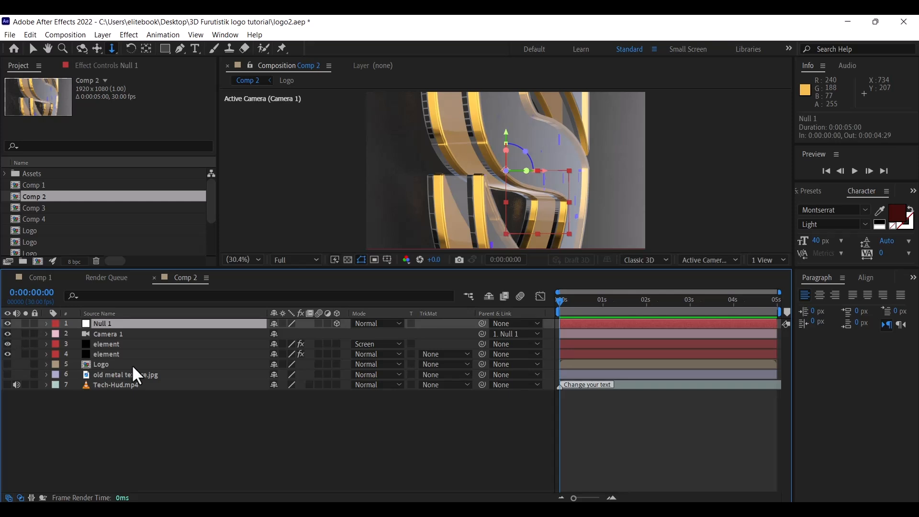
pyautogui.press('u')
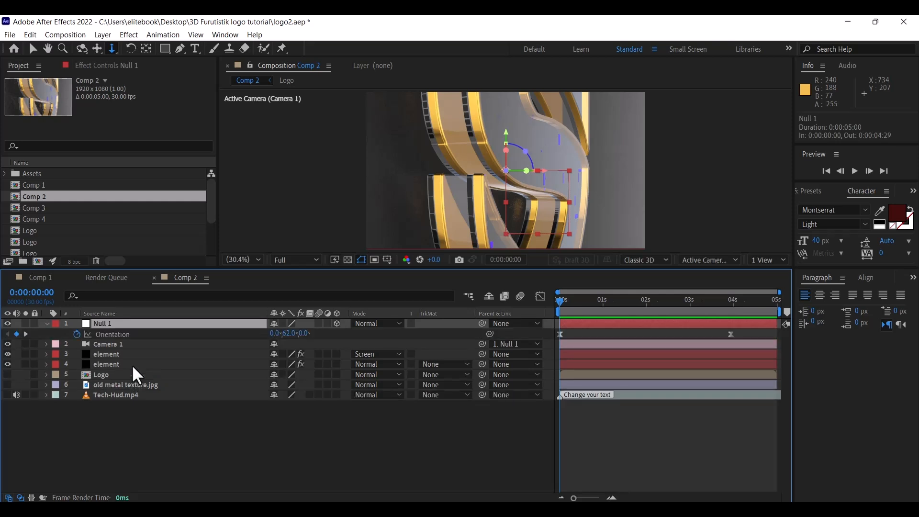
pyautogui.moveTo(290, 335); pyautogui.dragTo(276, 334)
pyautogui.click(289, 334)
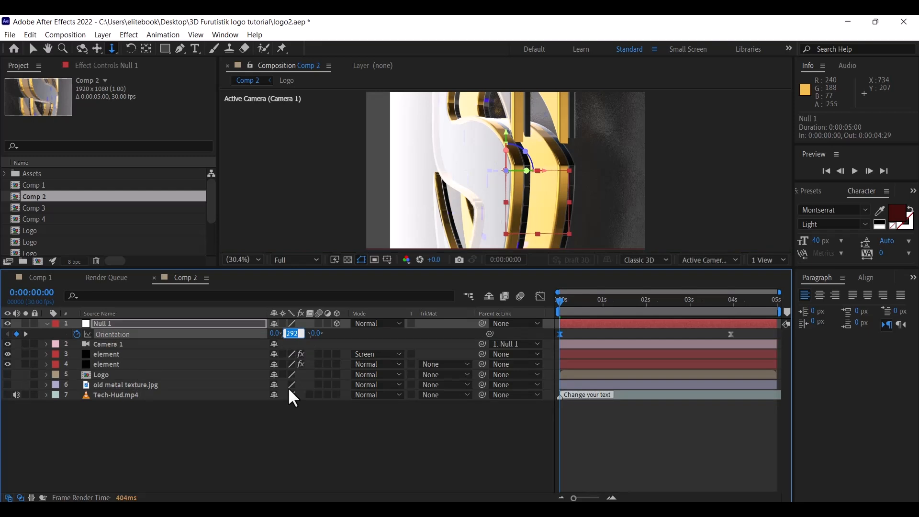
pyautogui.write('300')
pyautogui.press('BackSpace')
pyautogui.press('BackSpace')
pyautogui.write('60')
pyautogui.press('Return')
# At 0:00:03:27, set Null 1's Orientation Y to 330°
pyautogui.click(729, 314)
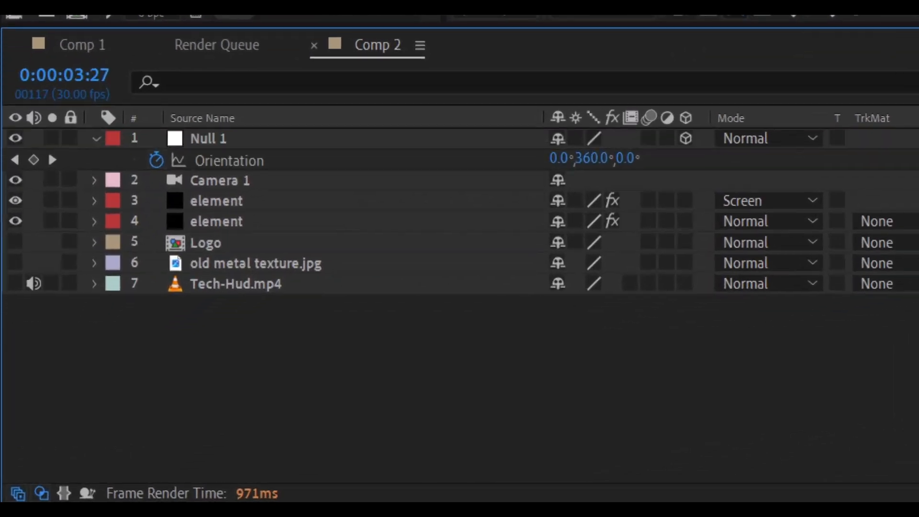
pyautogui.click(229, 161)
pyautogui.moveTo(614, 143)
pyautogui.mouseDown()
pyautogui.moveTo(598, 146)
pyautogui.moveTo(608, 150)
pyautogui.mouseUp()
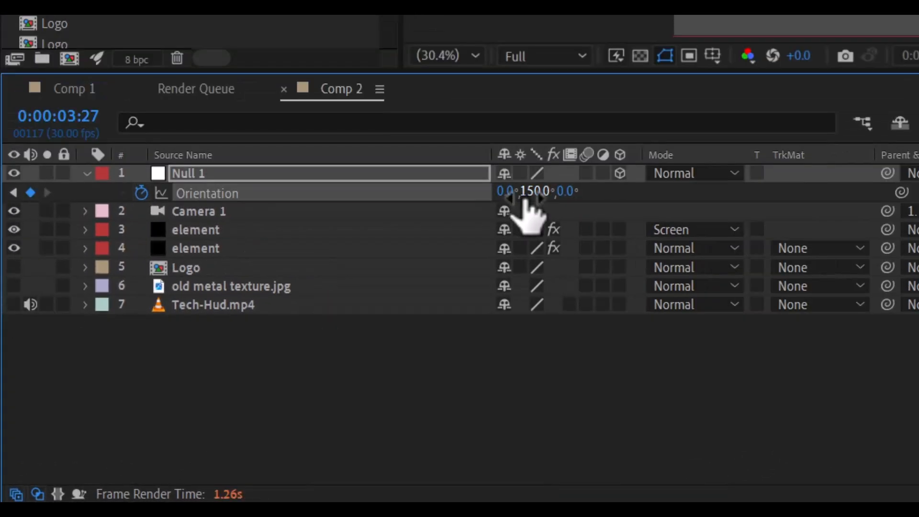
pyautogui.click(531, 191)
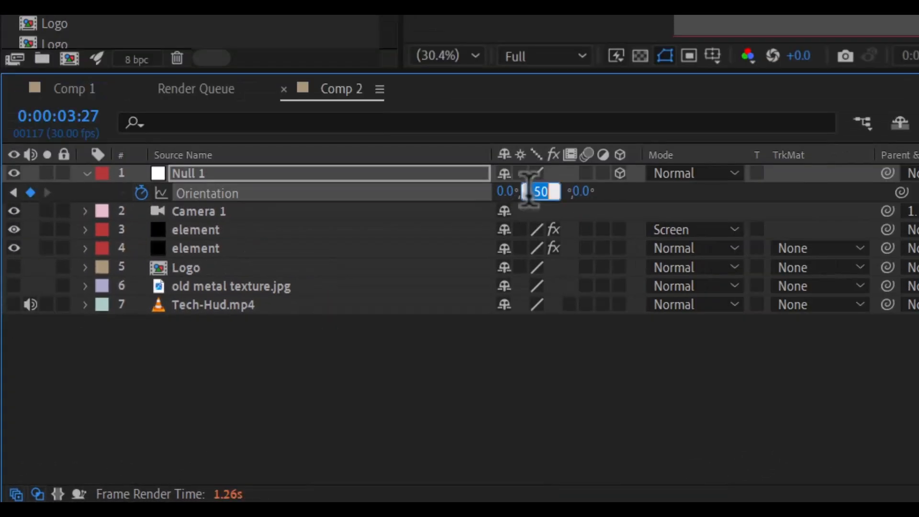
pyautogui.write('-1')
pyautogui.press('End')
pyautogui.press('Return')
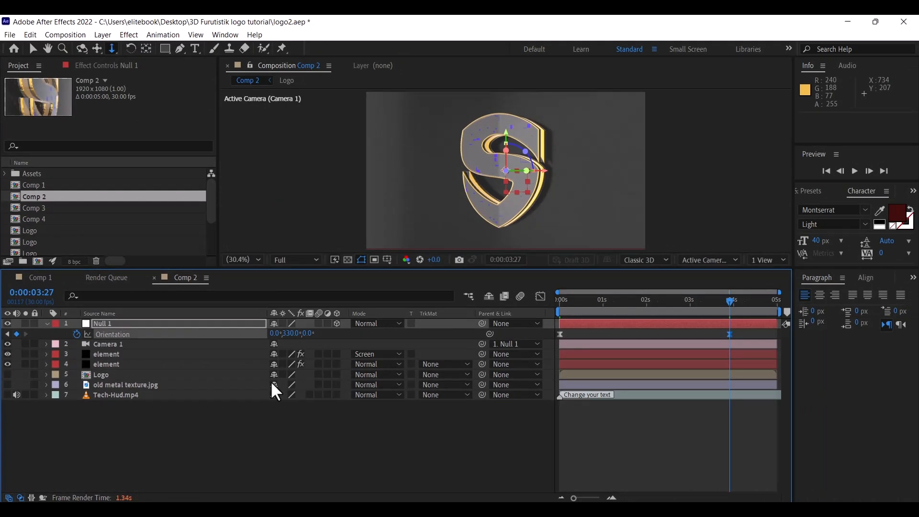
# Hide Null 1's Orientation and delete Camera 1's Position keyframe at 3:28
pyautogui.press('u')
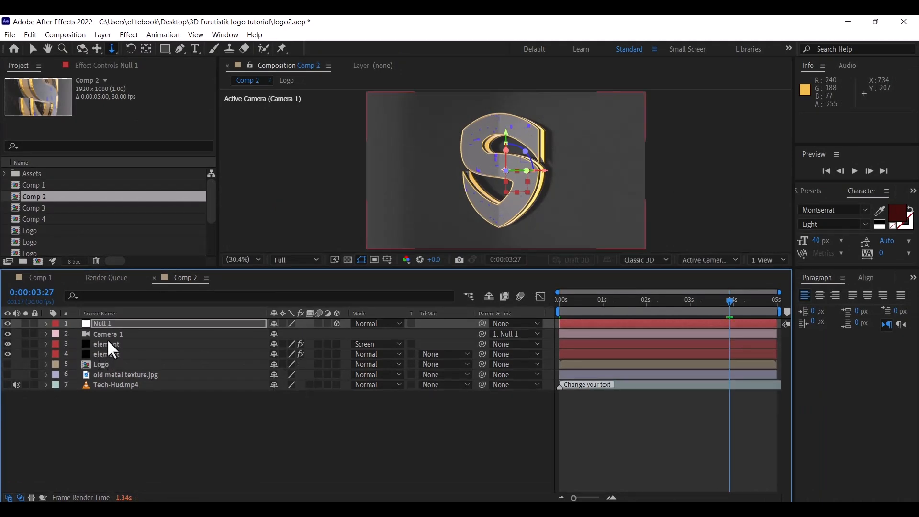
pyautogui.click(108, 340)
pyautogui.click(108, 336)
pyautogui.press('u')
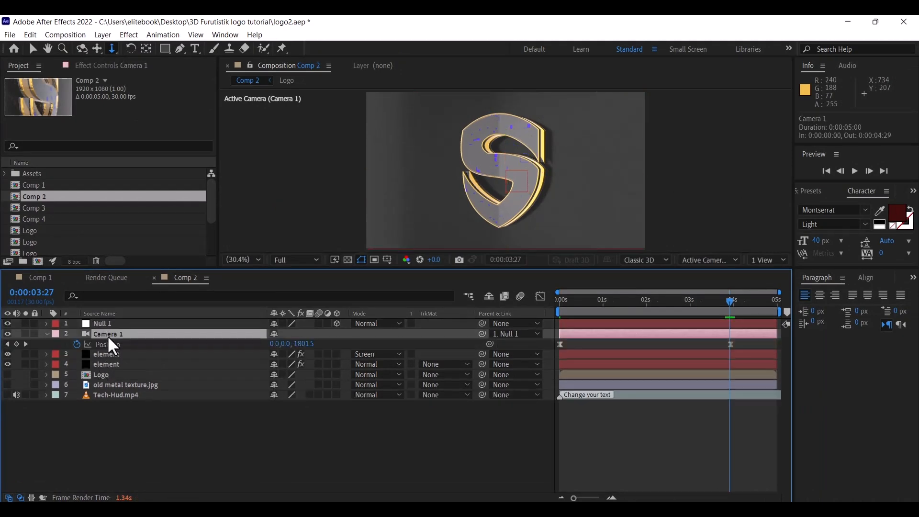
pyautogui.click(731, 344)
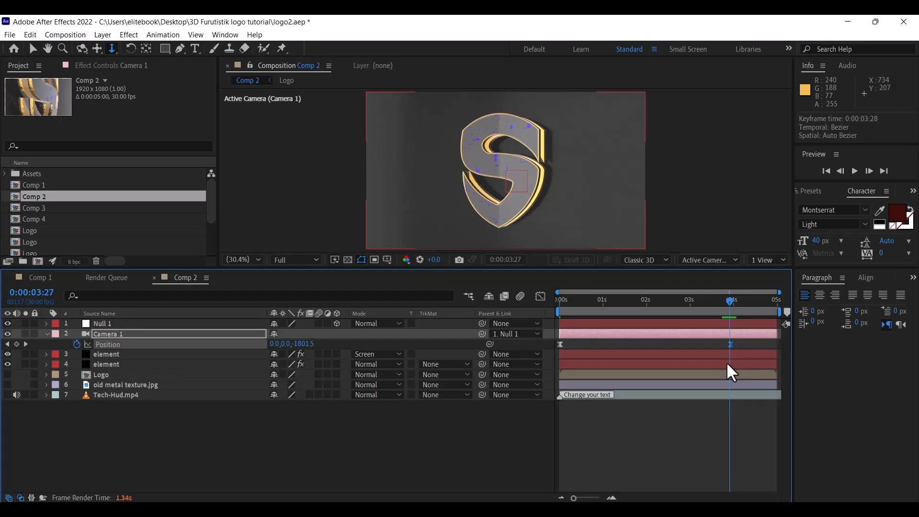
pyautogui.press('Delete')
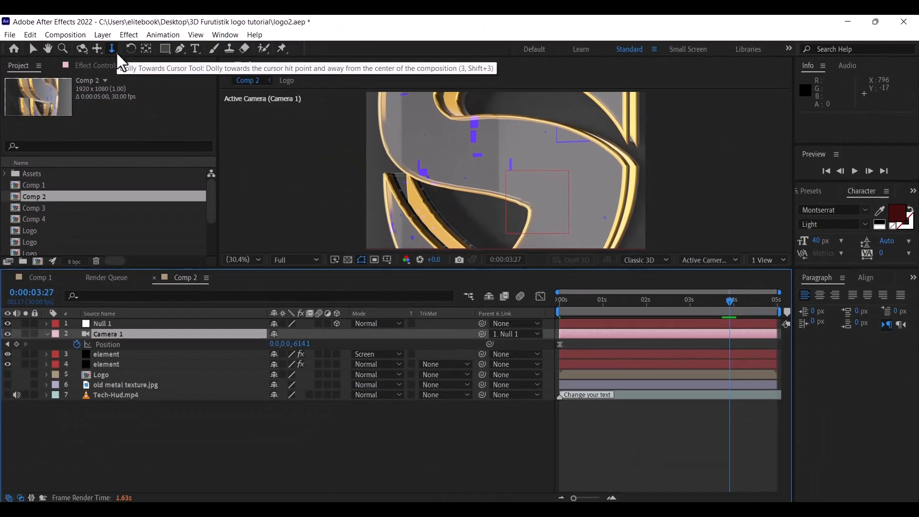
# Pull the camera back at 3:27, then orbit and dolly to a close side angle at 0s
pyautogui.moveTo(505, 154); pyautogui.dragTo(505, 162)
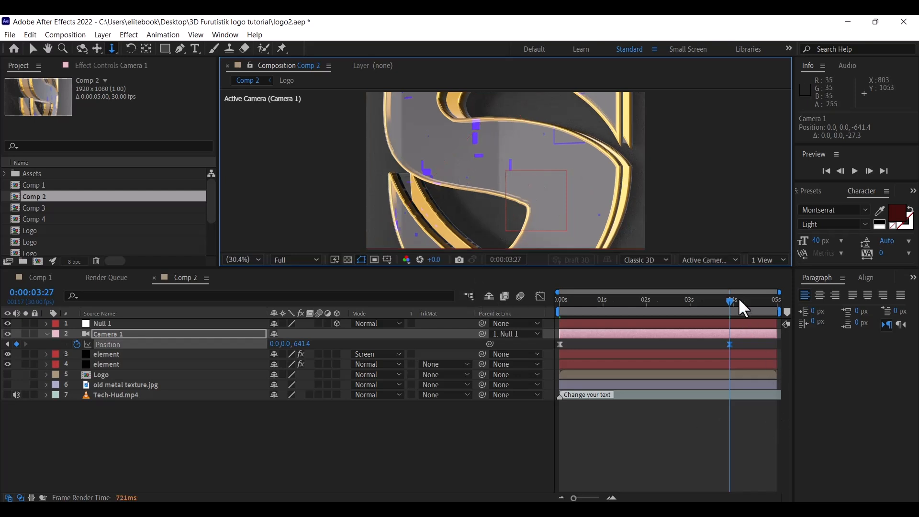
pyautogui.moveTo(730, 301); pyautogui.dragTo(560, 316)
pyautogui.click(560, 344)
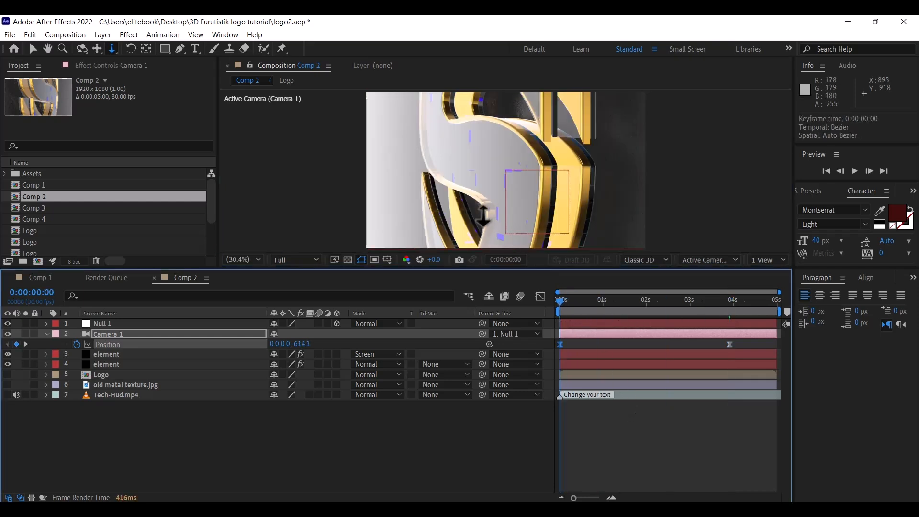
pyautogui.click(82, 47)
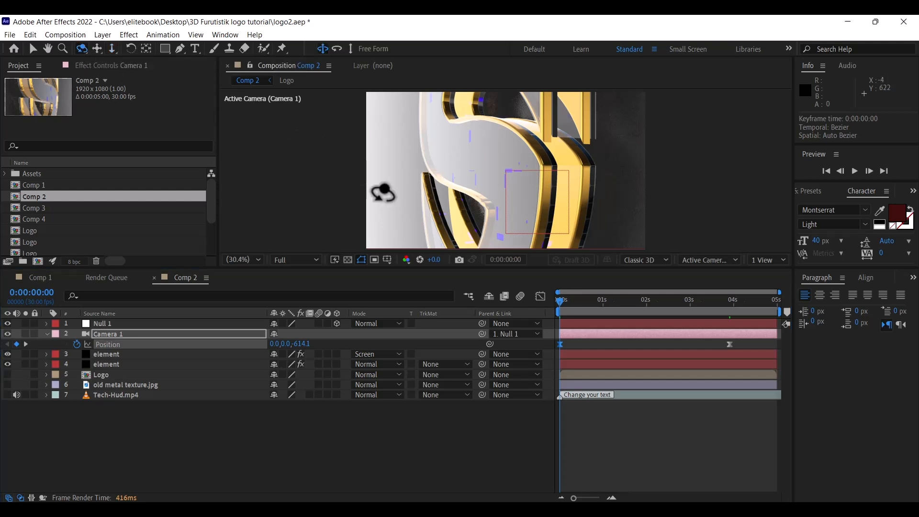
pyautogui.moveTo(518, 176); pyautogui.dragTo(500, 168)
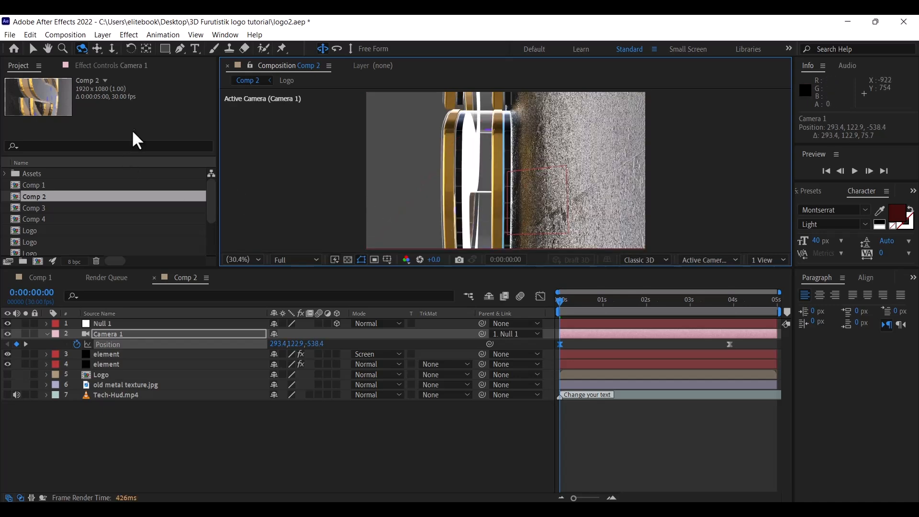
pyautogui.click(112, 49)
pyautogui.moveTo(546, 198); pyautogui.dragTo(544, 170)
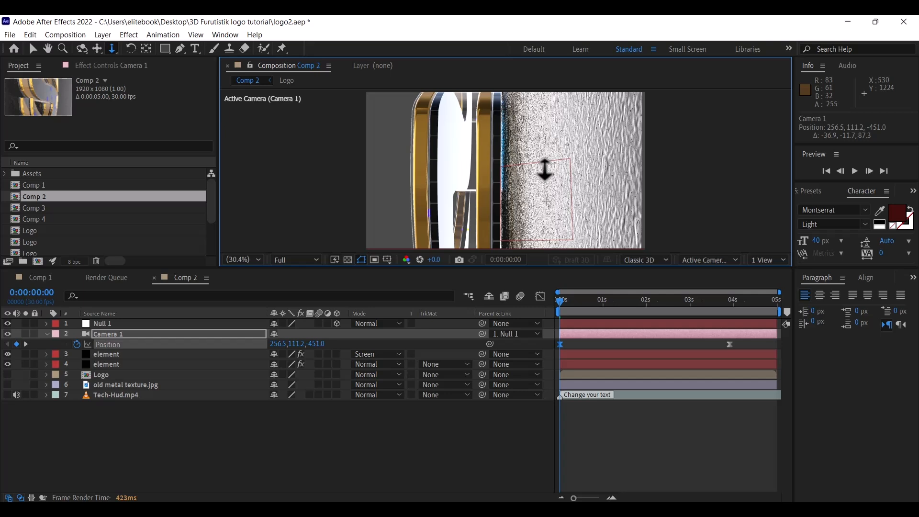
pyautogui.click(82, 49)
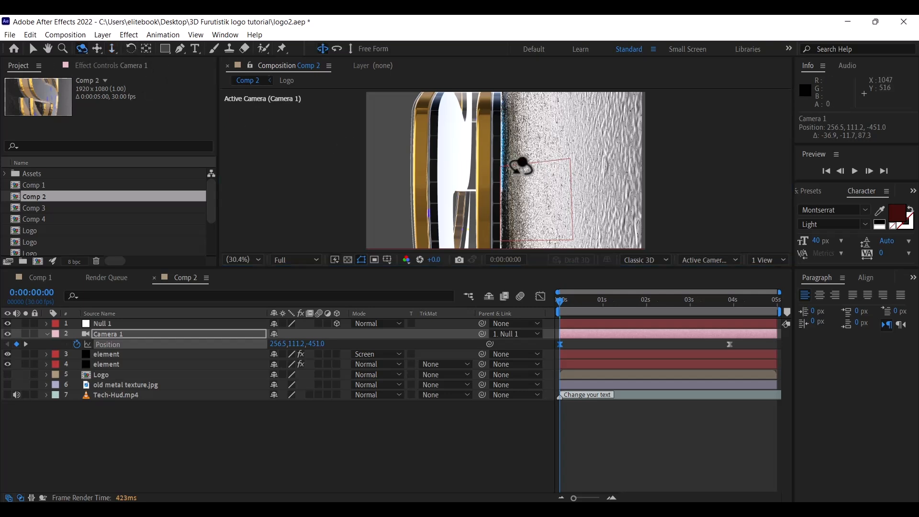
pyautogui.moveTo(445, 154)
pyautogui.mouseDown()
pyautogui.moveTo(456, 155)
pyautogui.moveTo(435, 161)
pyautogui.moveTo(449, 163)
pyautogui.mouseUp()
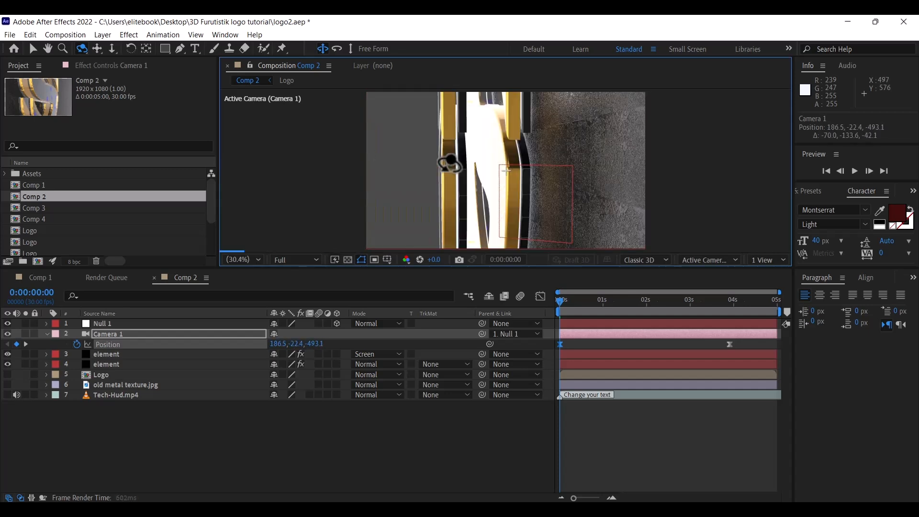
# Collapse and deselect Camera 1, then select Comp 3 in the Project panel
pyautogui.click(47, 334)
pyautogui.click(391, 425)
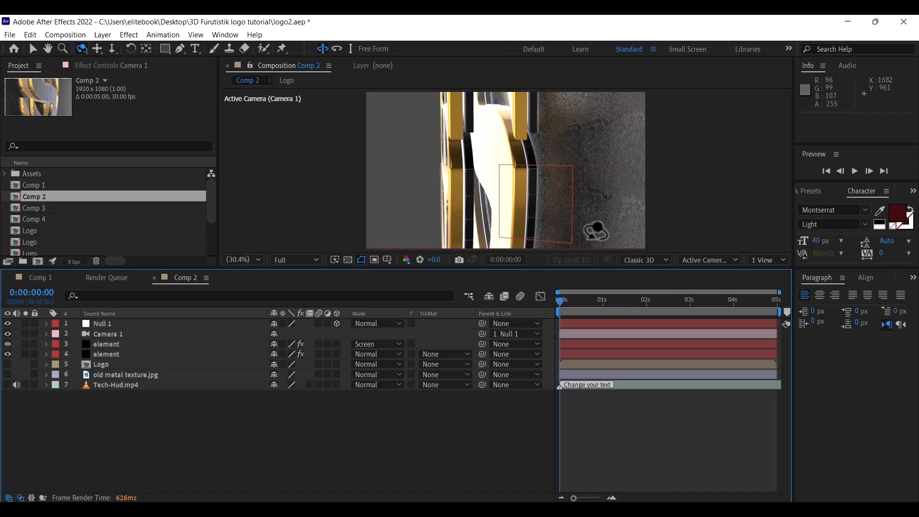
pyautogui.click(20, 208)
# Open Comp 3 and set Null 1's Orientation Y to 0°
pyautogui.doubleClick(14, 210)
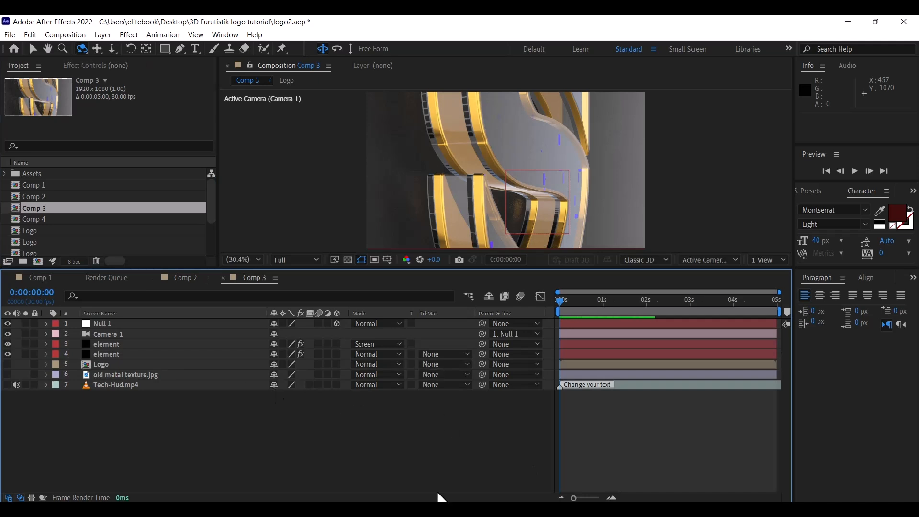
pyautogui.click(234, 326)
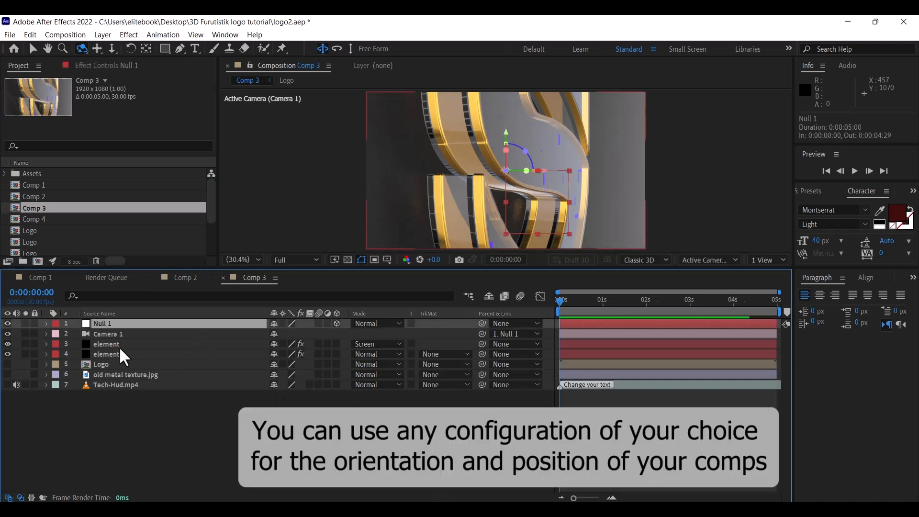
pyautogui.press('u')
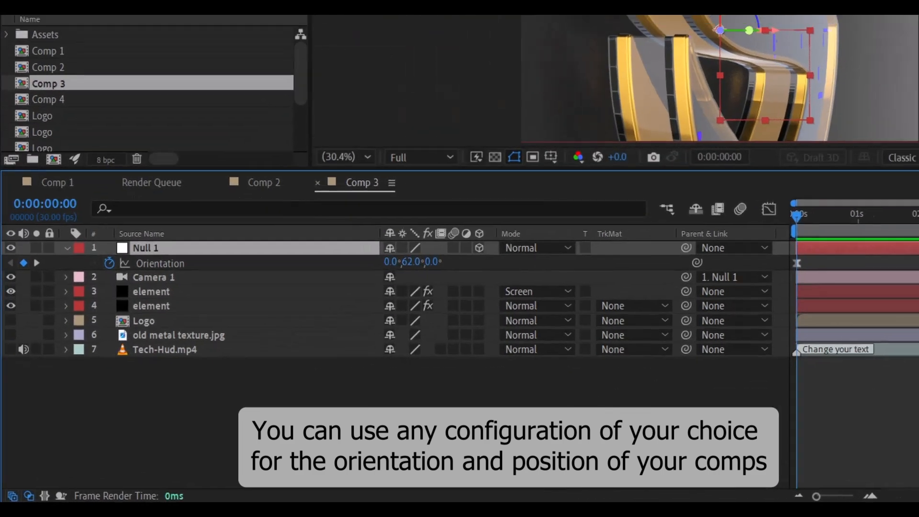
pyautogui.click(410, 262)
pyautogui.write('0')
pyautogui.press('Return')
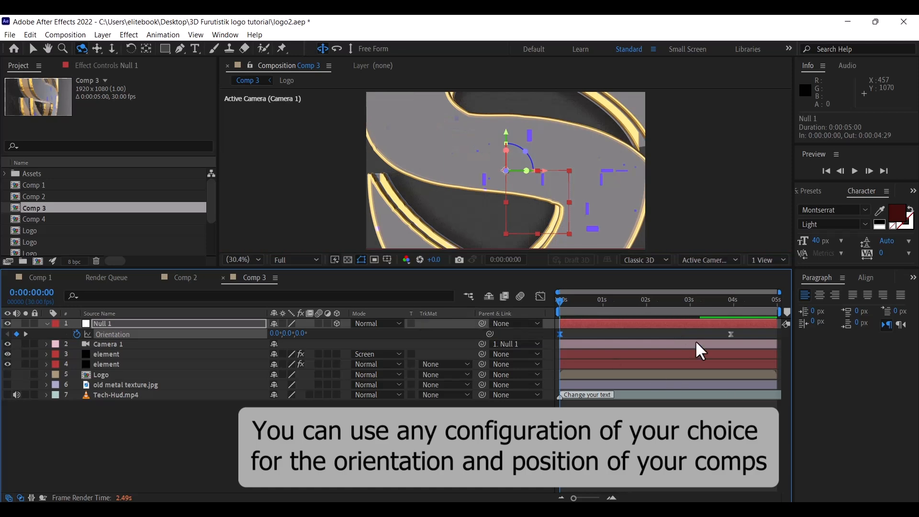
# Rearrange the Orientation keyframes and tilt X to 73° at 0s
pyautogui.moveTo(560, 334); pyautogui.dragTo(672, 334)
pyautogui.click(730, 334)
pyautogui.press('Delete')
pyautogui.moveTo(273, 333); pyautogui.dragTo(314, 332)
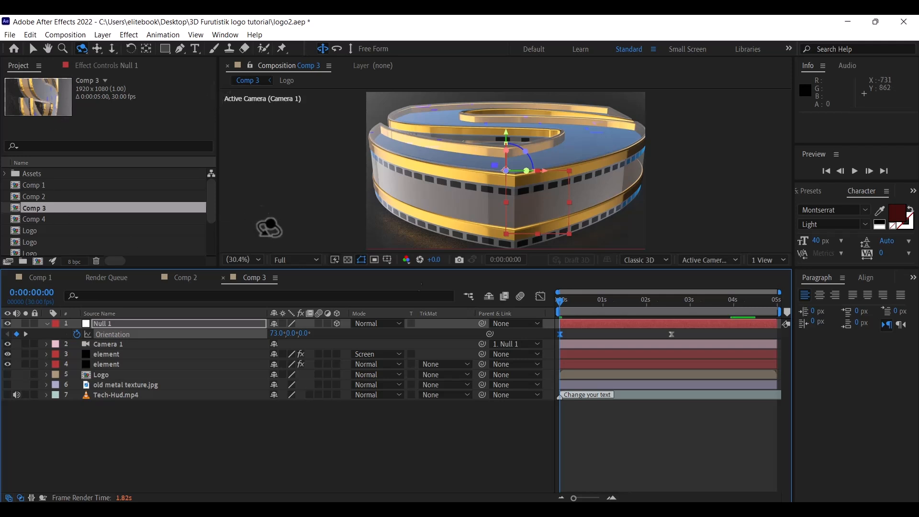
pyautogui.moveTo(671, 334); pyautogui.dragTo(731, 339)
pyautogui.click(128, 343)
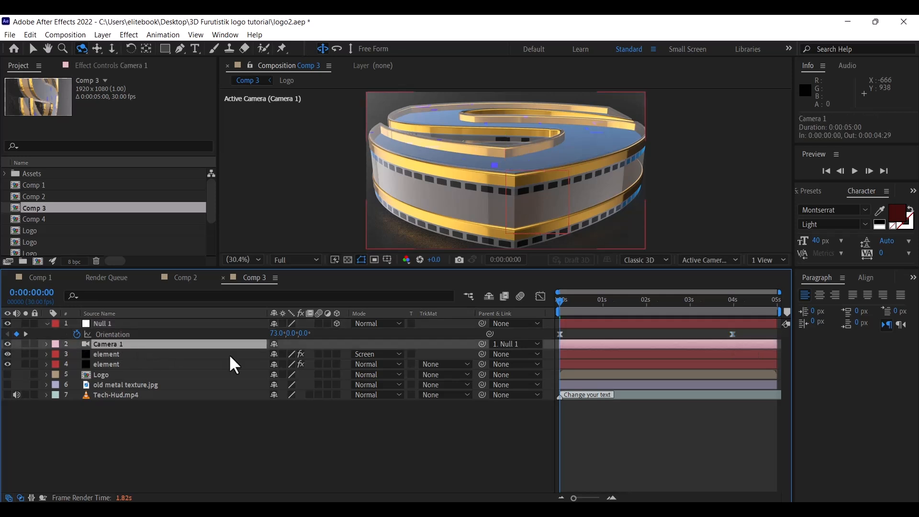
# Show Camera 1's Position and track the camera toward the logo at the start
pyautogui.press('p')
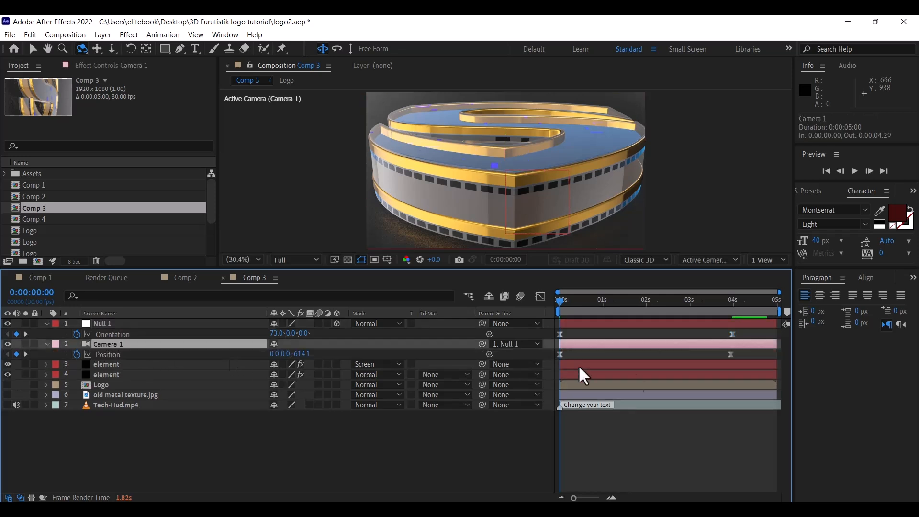
pyautogui.click(112, 47)
pyautogui.moveTo(529, 200); pyautogui.dragTo(513, 75)
# At 3:15, pull the camera far back and pan up, then move that keyframe to 3:29
pyautogui.click(561, 301)
pyautogui.moveTo(643, 314); pyautogui.dragTo(715, 315)
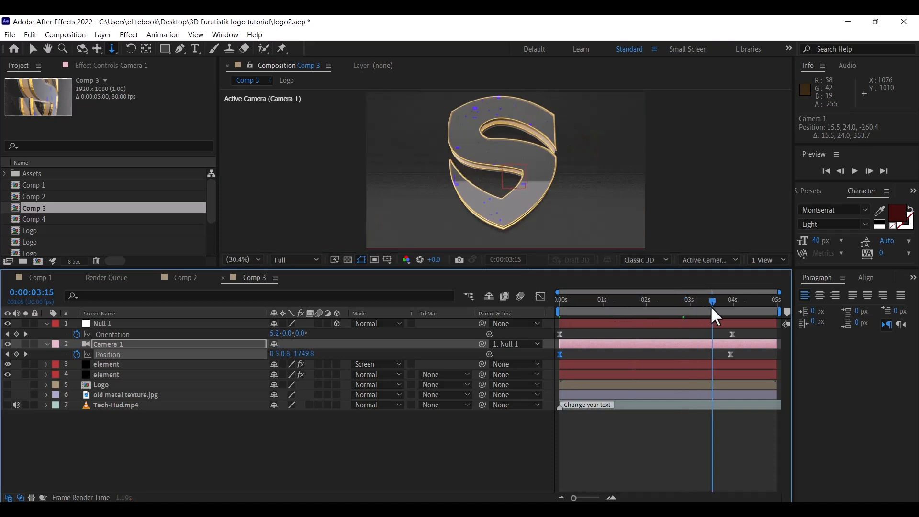
pyautogui.moveTo(533, 123); pyautogui.dragTo(525, 223)
pyautogui.click(97, 49)
pyautogui.moveTo(513, 176); pyautogui.dragTo(513, 160)
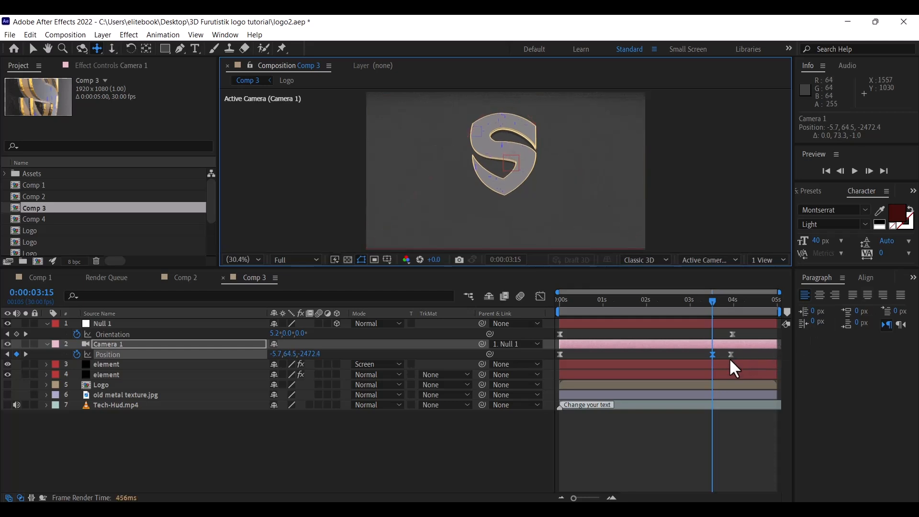
pyautogui.moveTo(712, 354); pyautogui.dragTo(731, 354)
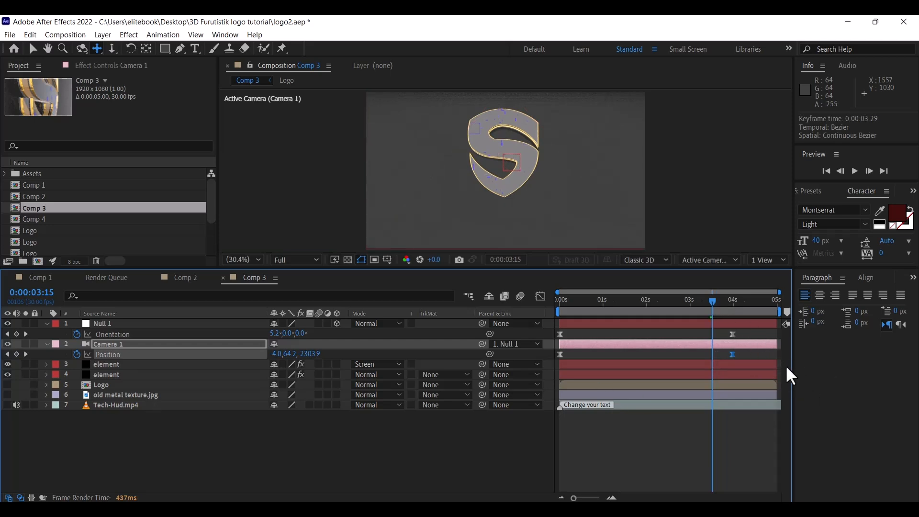
# Open Comp 4 and set Null 1's Orientation Y to 80°
pyautogui.doubleClick(14, 219)
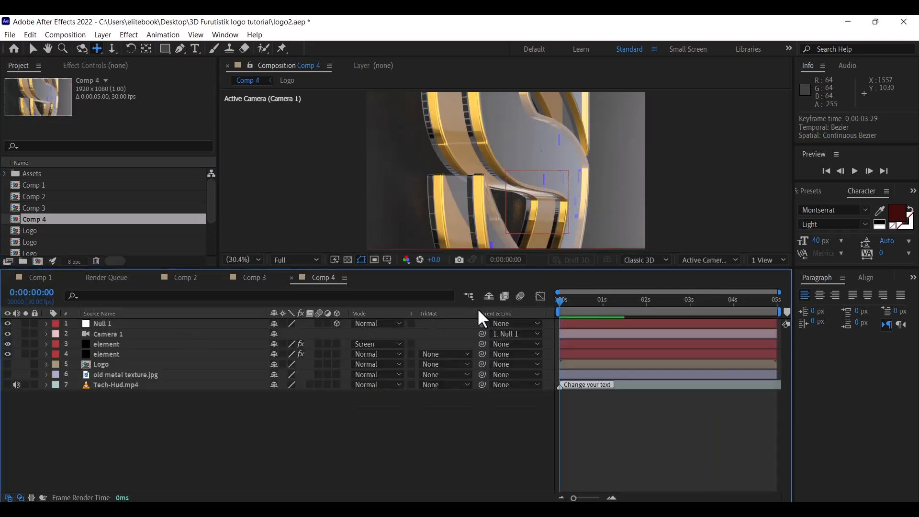
pyautogui.click(218, 324)
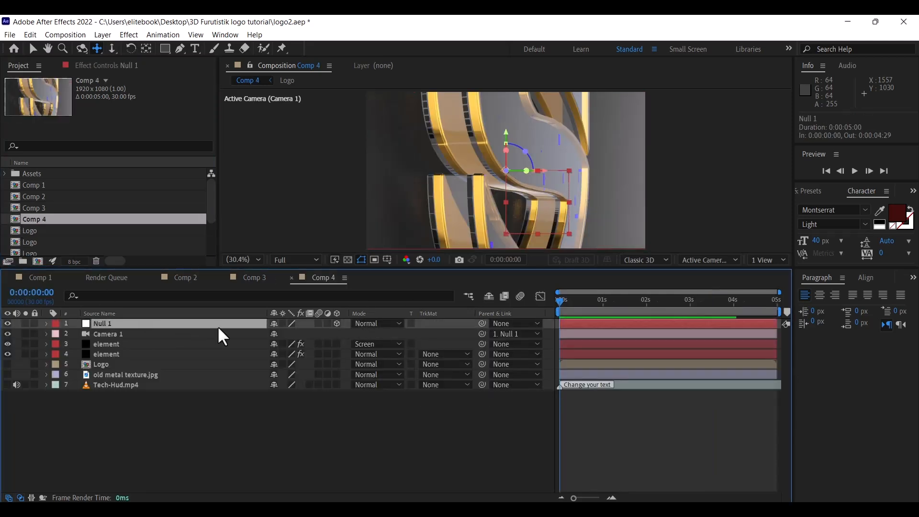
pyautogui.press('u')
pyautogui.click(290, 333)
pyautogui.write('40')
pyautogui.press('Return')
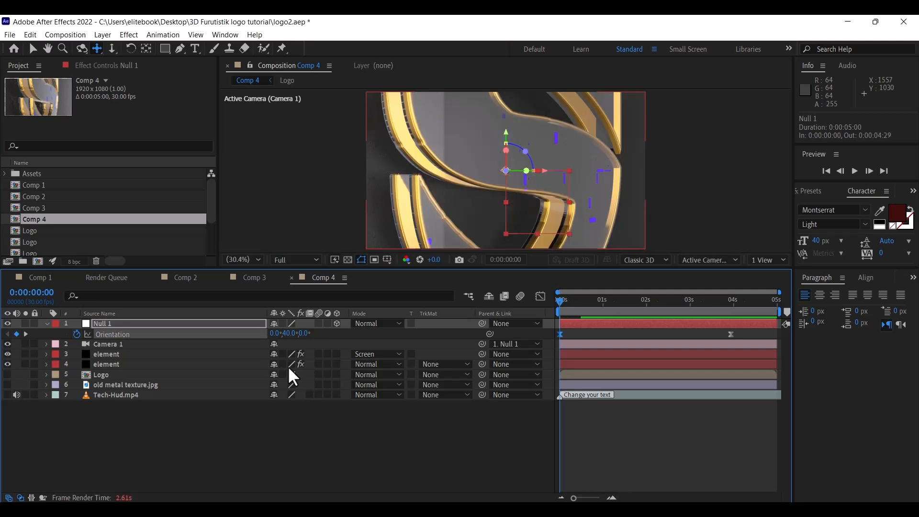
pyautogui.click(287, 333)
pyautogui.write('80')
pyautogui.press('Return')
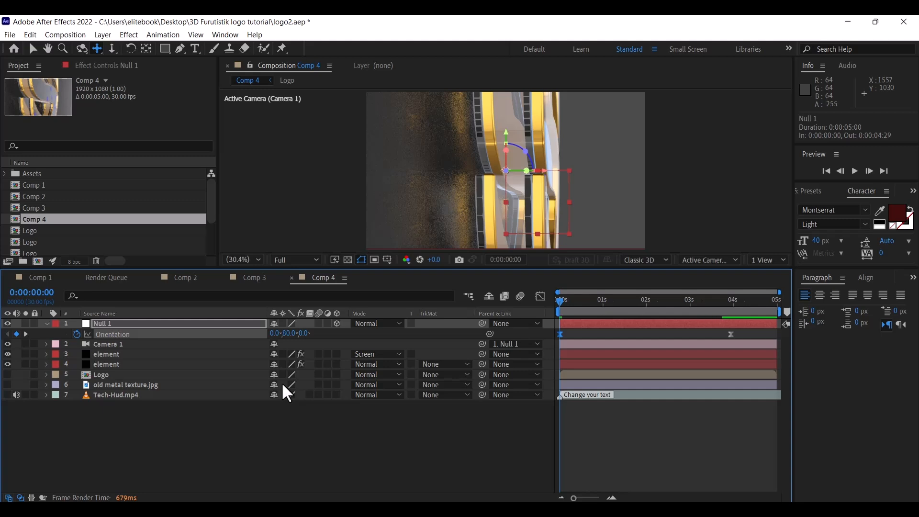
# Delete Null 1's Orientation keyframe at 4 s
pyautogui.click(94, 323)
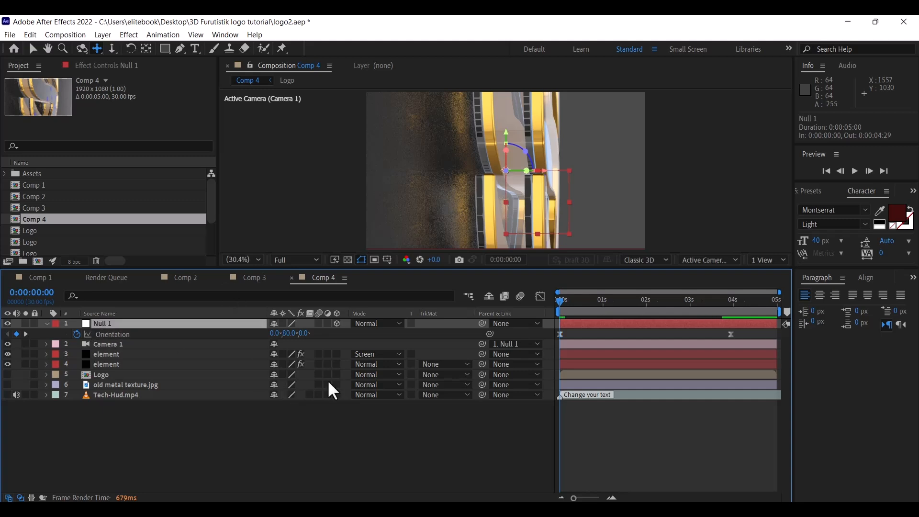
pyautogui.click(731, 335)
pyautogui.press('Delete')
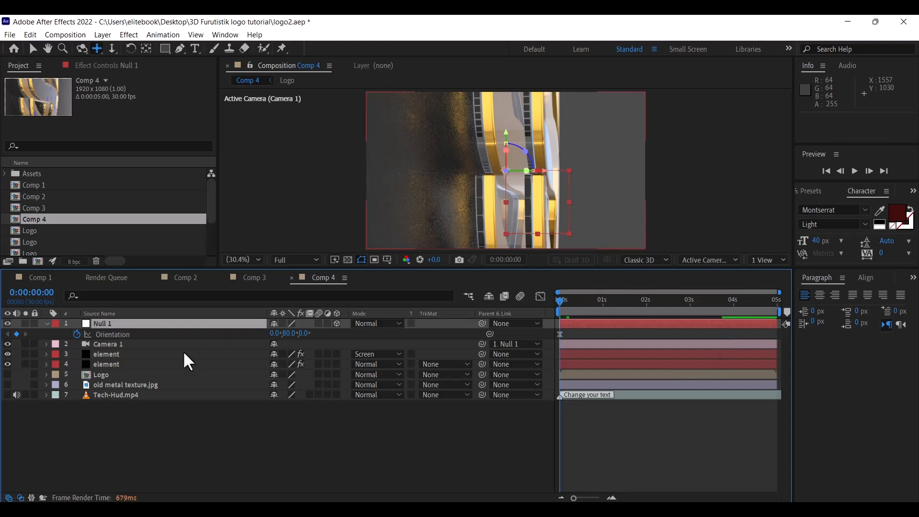
# Try a Camera 1 Y rotation, undo it, and reselect Camera 1
pyautogui.click(182, 346)
pyautogui.press('r')
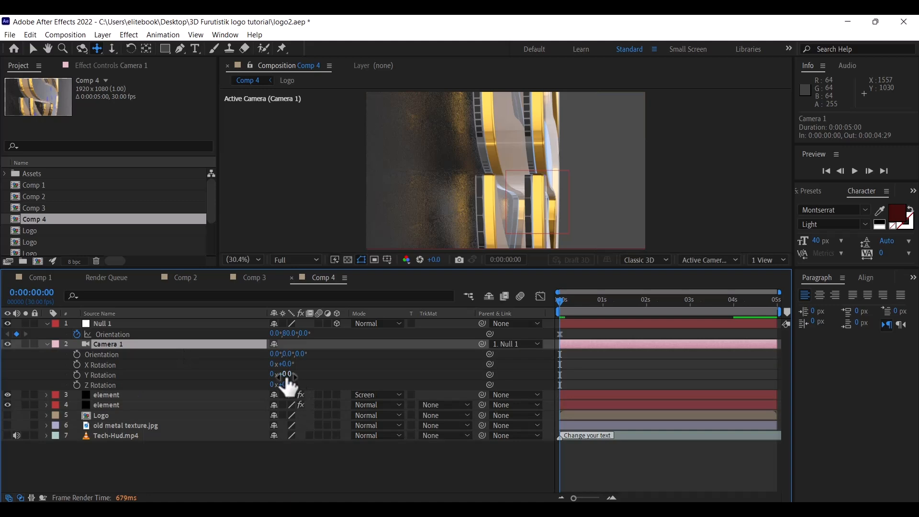
pyautogui.moveTo(287, 377); pyautogui.dragTo(296, 376)
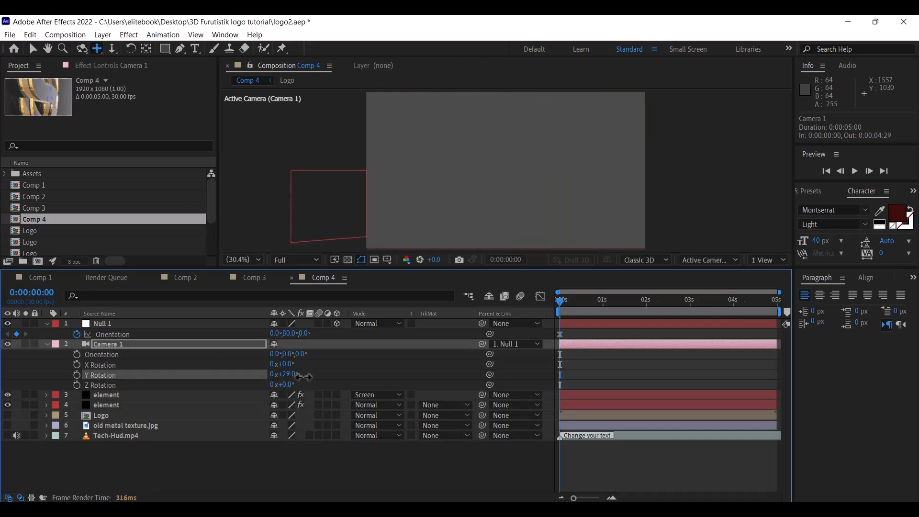
pyautogui.hotkey('ctrl', 'z')
pyautogui.click(47, 344)
pyautogui.click(98, 323)
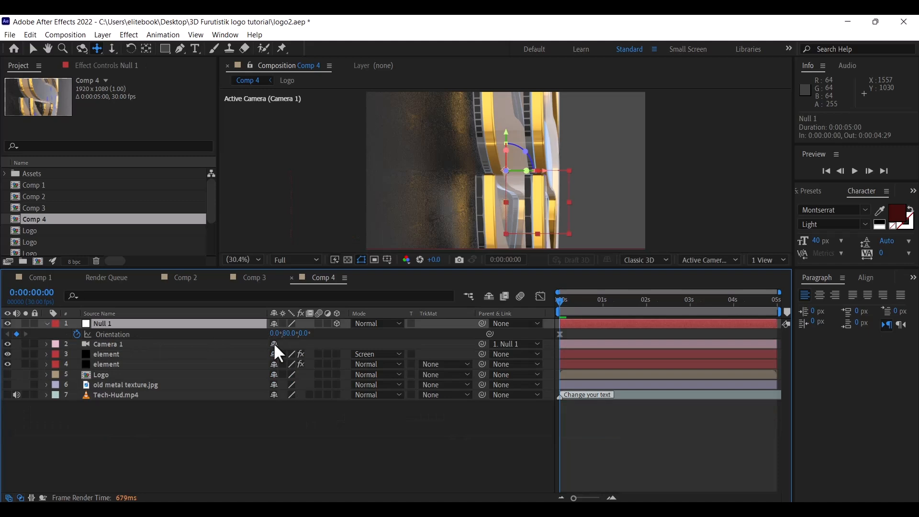
pyautogui.click(213, 345)
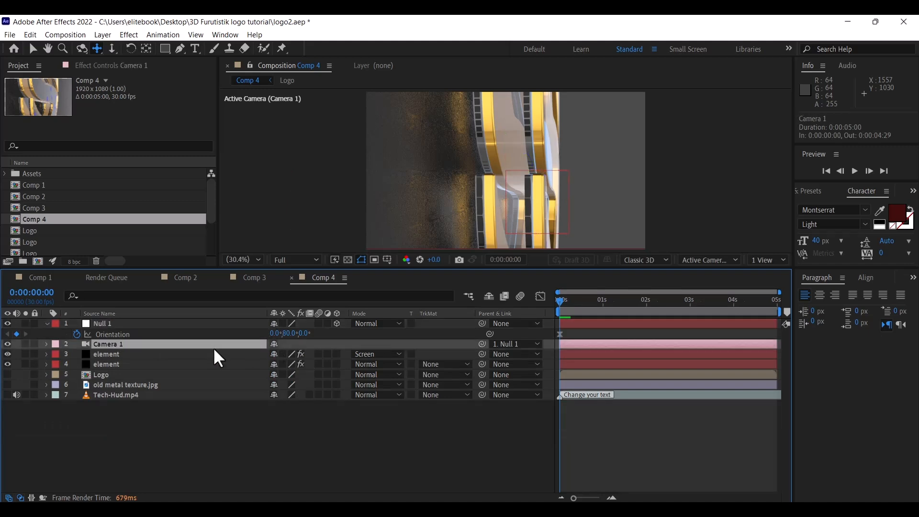
# At 0 s, track Camera 1 to a Position of about 5.4, 177.2
pyautogui.press('p')
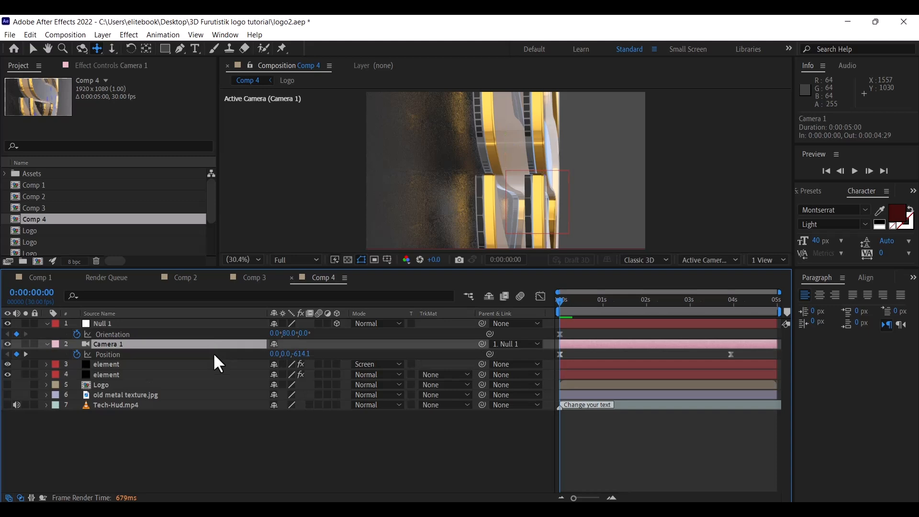
pyautogui.click(112, 48)
pyautogui.moveTo(524, 228); pyautogui.dragTo(520, 117, button='middle')
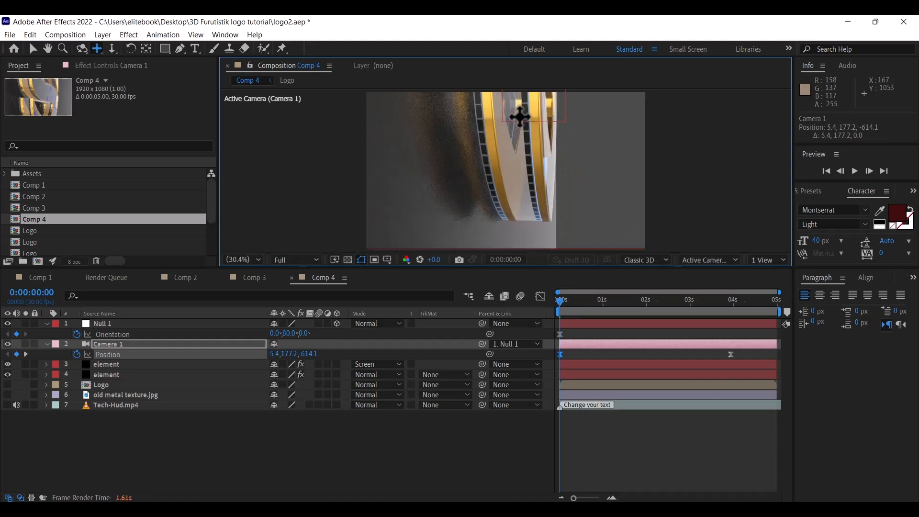
# Replace the 4 s Position keyframe with -15.1, -217.9, -614.1 and collapse the layers
pyautogui.click(730, 354)
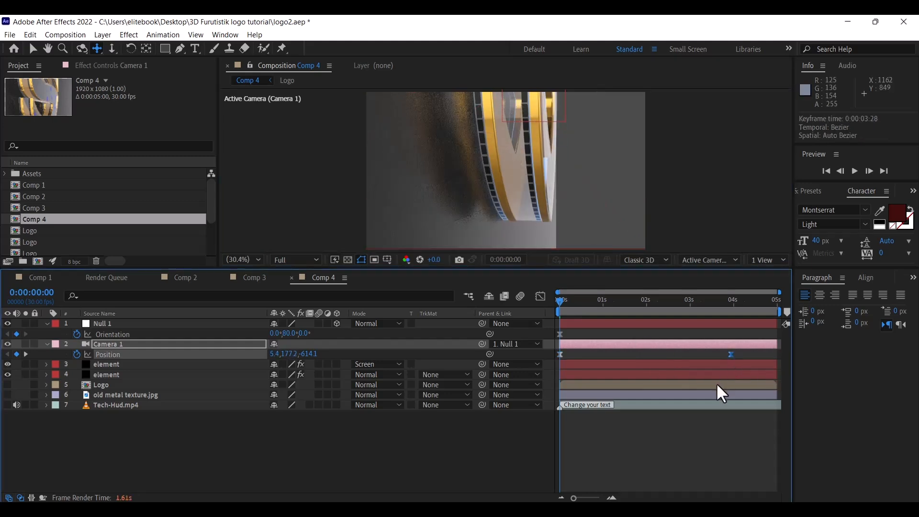
pyautogui.press('Delete')
pyautogui.moveTo(558, 299); pyautogui.dragTo(733, 307)
pyautogui.moveTo(502, 130); pyautogui.dragTo(516, 255)
pyautogui.moveTo(526, 141); pyautogui.dragTo(524, 240)
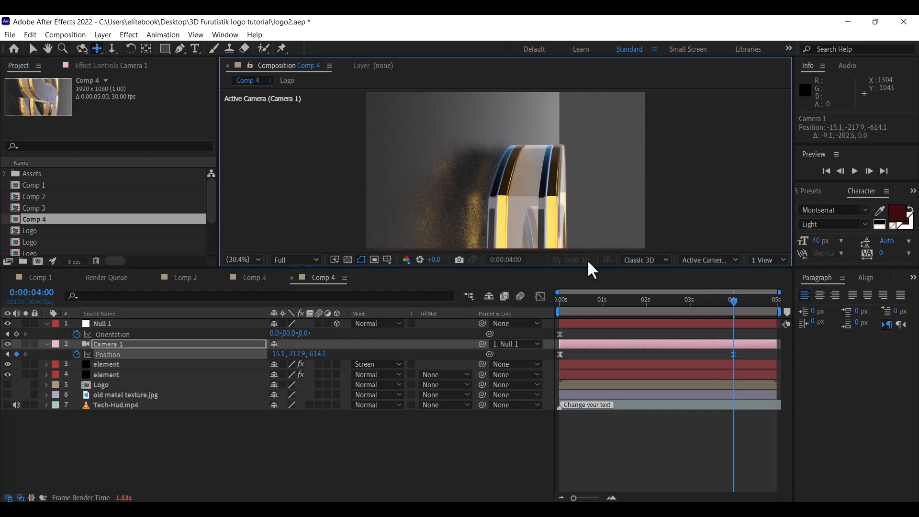
pyautogui.click(47, 324)
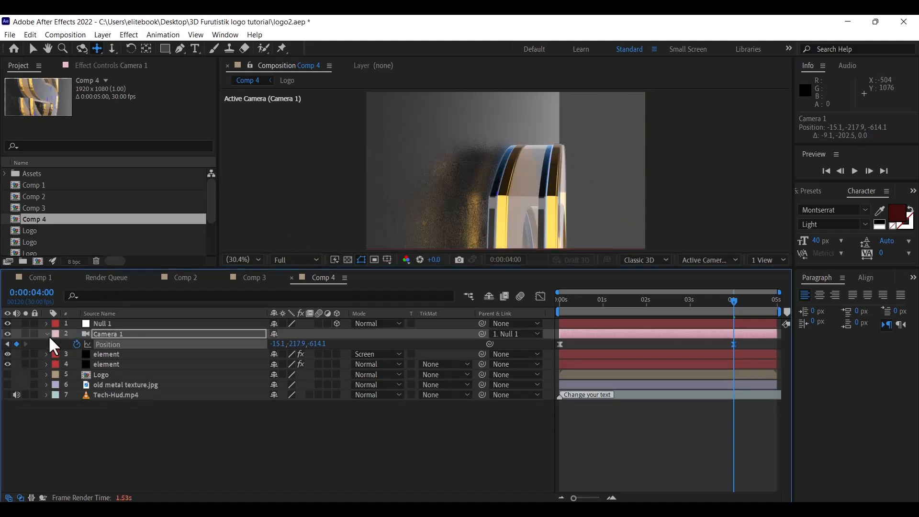
pyautogui.click(48, 336)
pyautogui.click(198, 442)
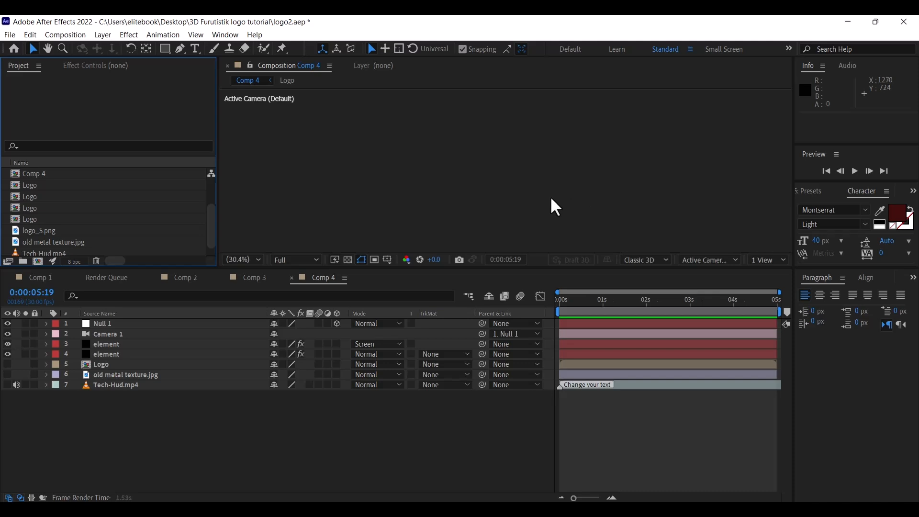
# Create a new 1920×1080, 30 fps, 25-second composition named Main
pyautogui.click(66, 34)
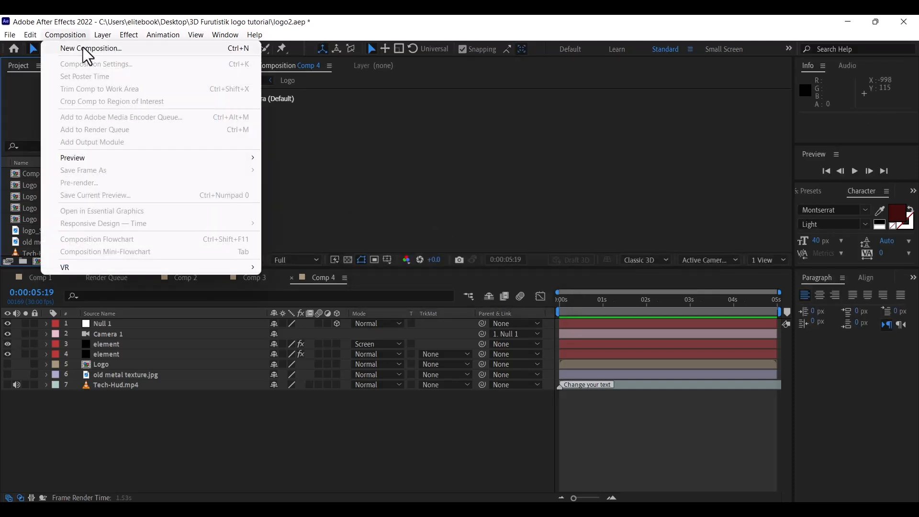
pyautogui.click(83, 47)
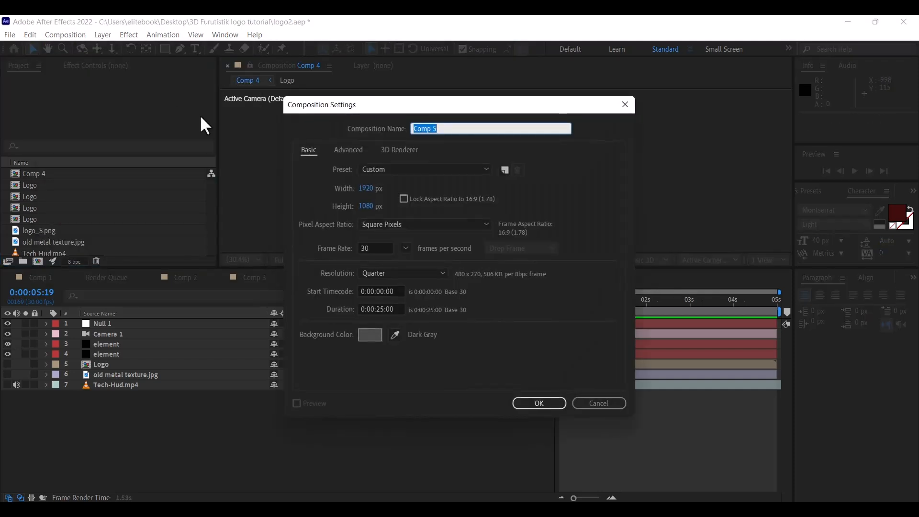
pyautogui.write('Main')
pyautogui.click(545, 408)
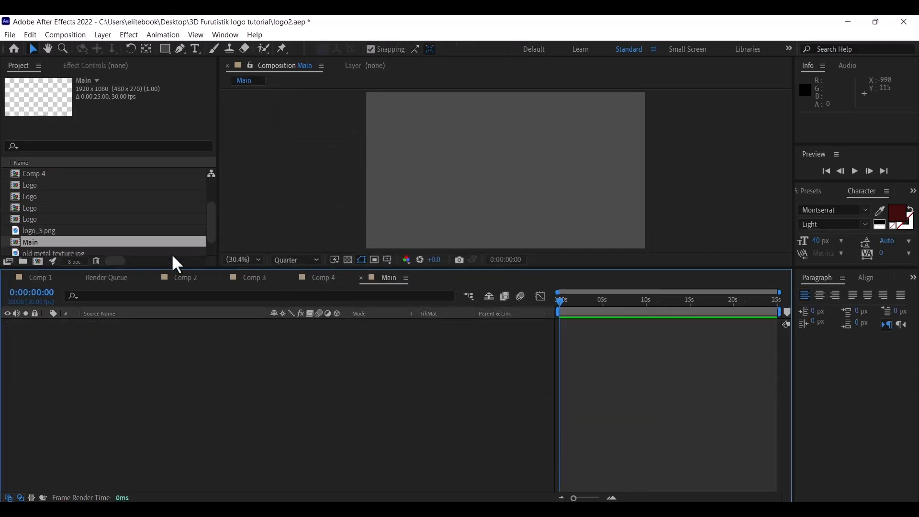
# Add Comp 1, Comp 2, Comp 3 and Comp 4 as layers in Main
pyautogui.moveTo(208, 227); pyautogui.dragTo(214, 198)
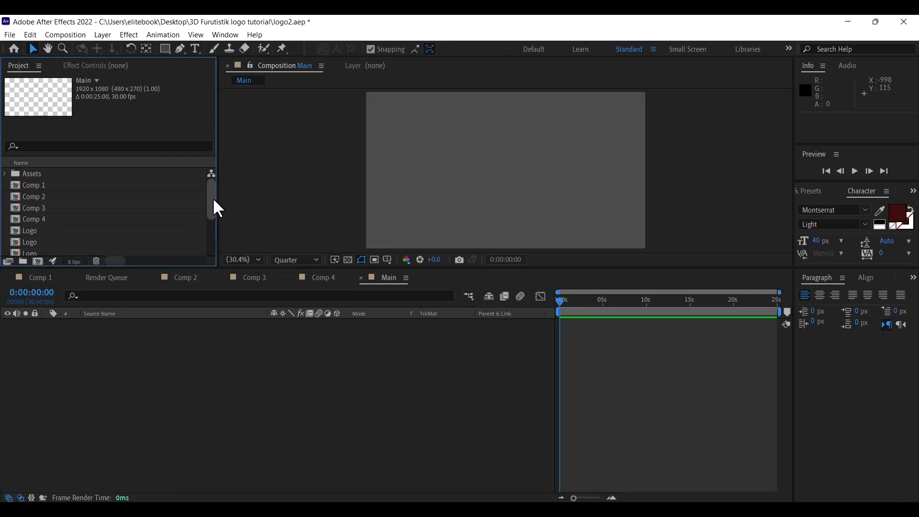
pyautogui.click(19, 186)
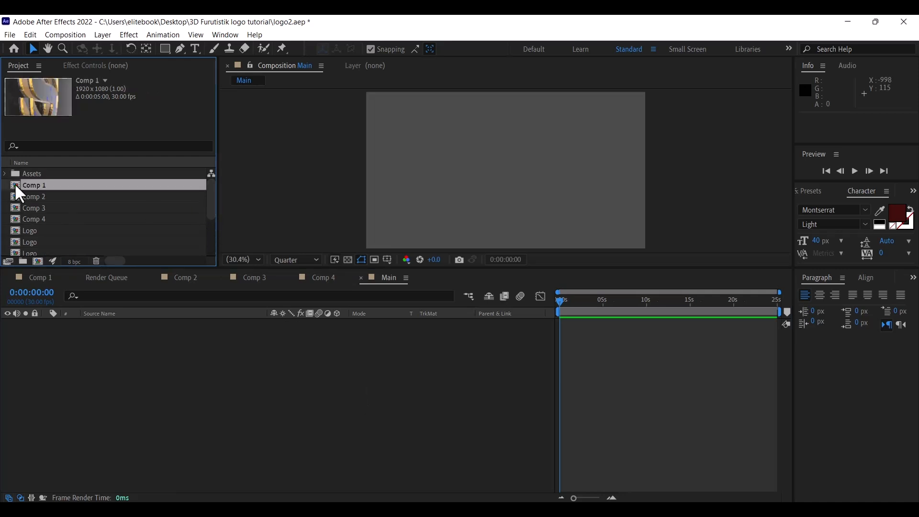
pyautogui.moveTo(16, 185); pyautogui.dragTo(102, 395)
pyautogui.moveTo(31, 196); pyautogui.dragTo(84, 396)
pyautogui.moveTo(34, 207); pyautogui.dragTo(102, 340)
pyautogui.moveTo(37, 217); pyautogui.dragTo(185, 406)
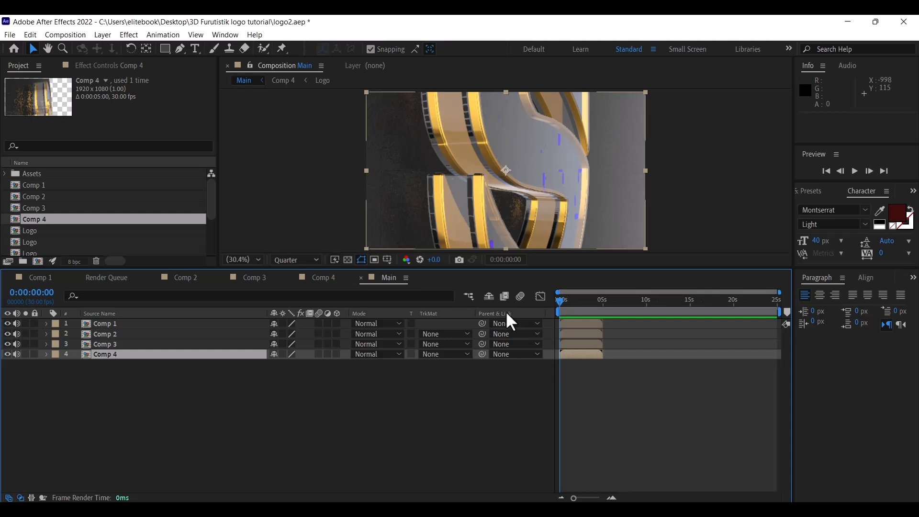
# Reorder the layers and stagger them: Comp 4, Comp 1, Comp 2, Comp 3 at 5-second steps
pyautogui.moveTo(118, 324); pyautogui.dragTo(201, 351)
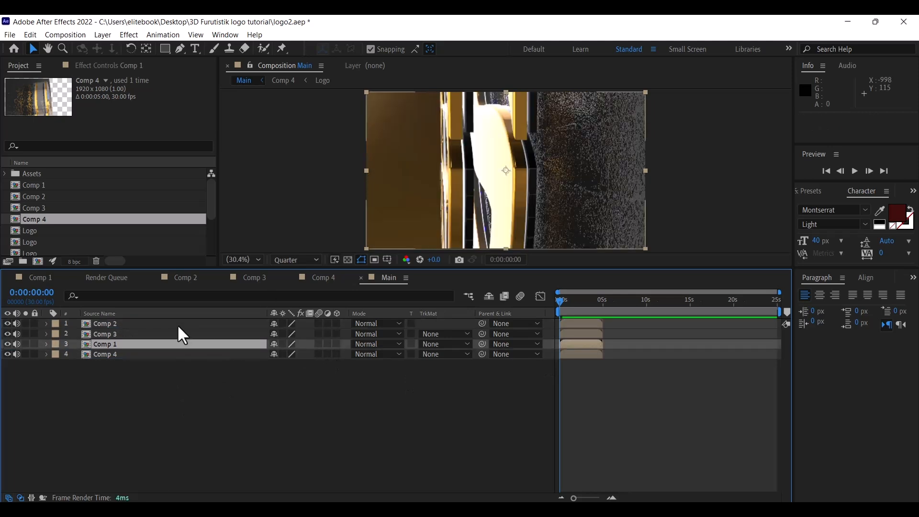
pyautogui.moveTo(172, 323); pyautogui.dragTo(153, 337)
pyautogui.click(569, 300)
pyautogui.moveTo(572, 300); pyautogui.dragTo(580, 300)
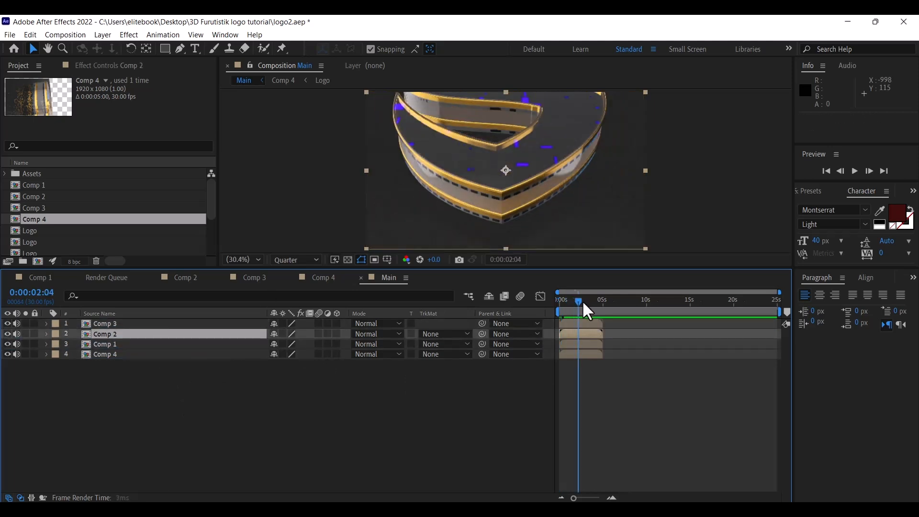
pyautogui.click(96, 324)
pyautogui.moveTo(587, 345); pyautogui.dragTo(668, 340)
pyautogui.moveTo(582, 322); pyautogui.dragTo(714, 326)
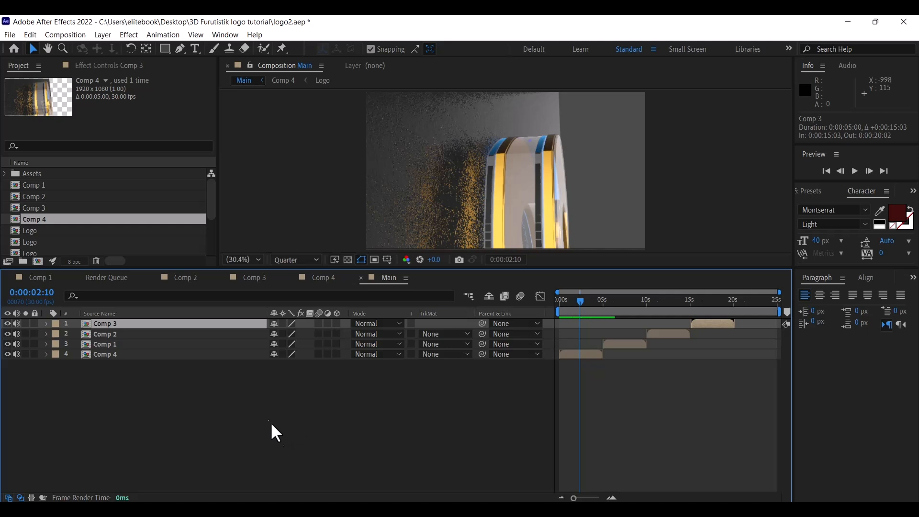
# Add a shape layer with a comp-sized rectangle filled near-black 0B0000
pyautogui.rightClick(117, 400)
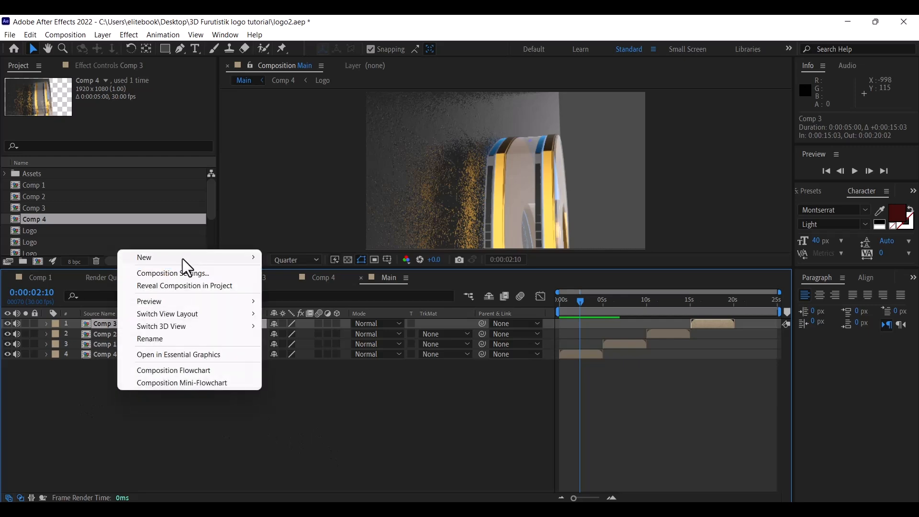
pyautogui.moveTo(250, 269)
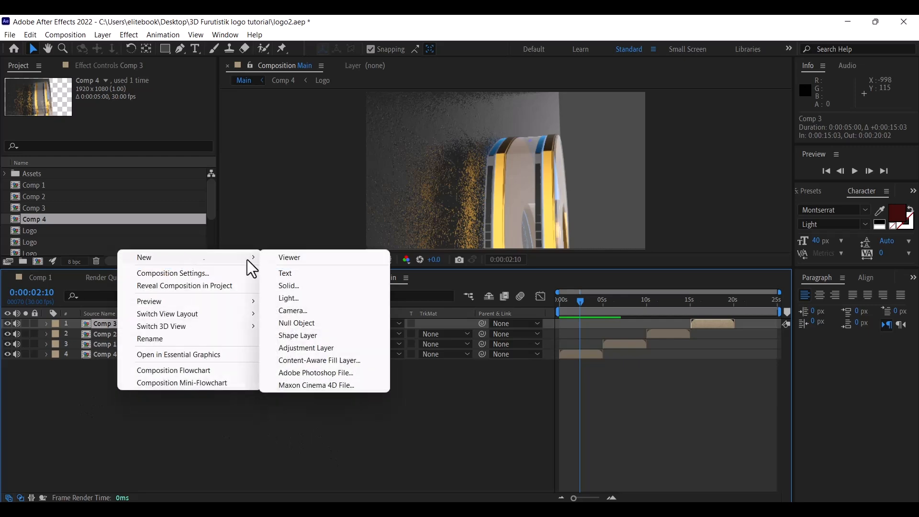
pyautogui.click(303, 336)
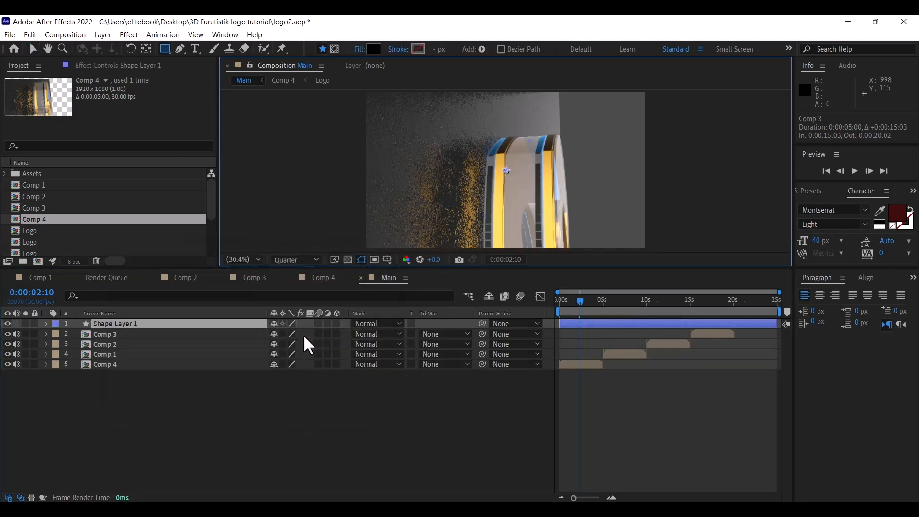
pyautogui.click(373, 49)
pyautogui.moveTo(424, 257); pyautogui.dragTo(467, 352)
pyautogui.click(578, 192)
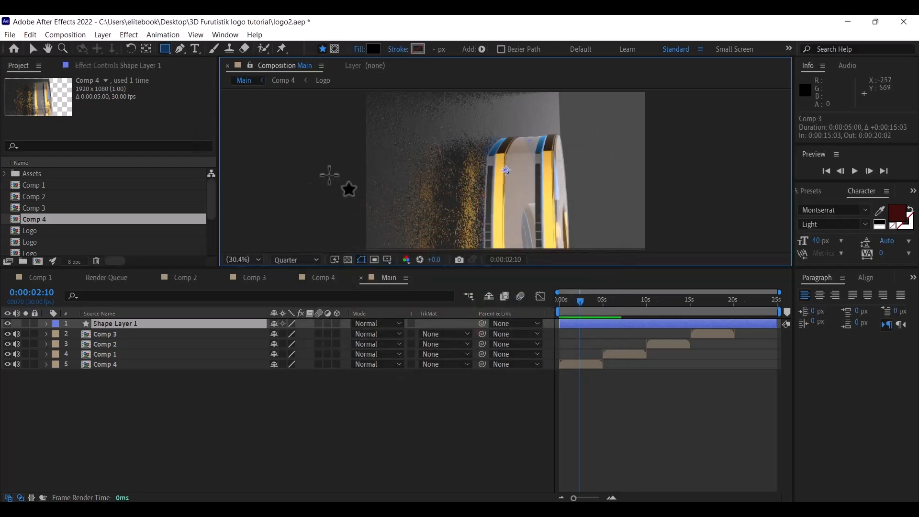
pyautogui.click(164, 50)
pyautogui.doubleClick(163, 48)
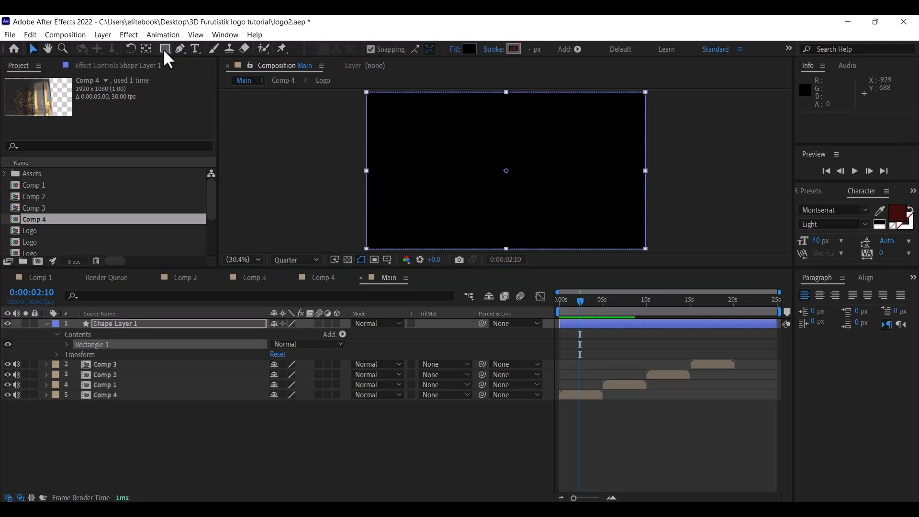
# Move the shape layer below Comp 4 and rename it bg
pyautogui.click(46, 323)
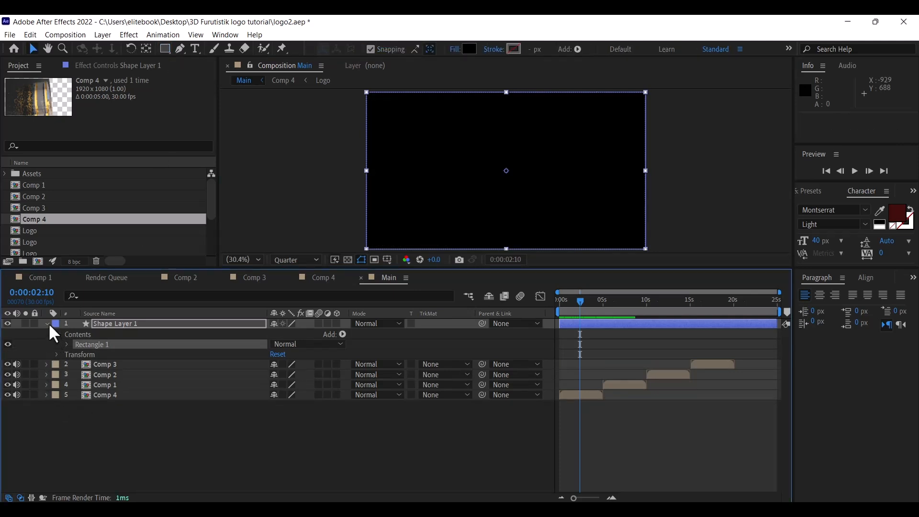
pyautogui.click(119, 323)
pyautogui.moveTo(121, 324); pyautogui.dragTo(120, 373)
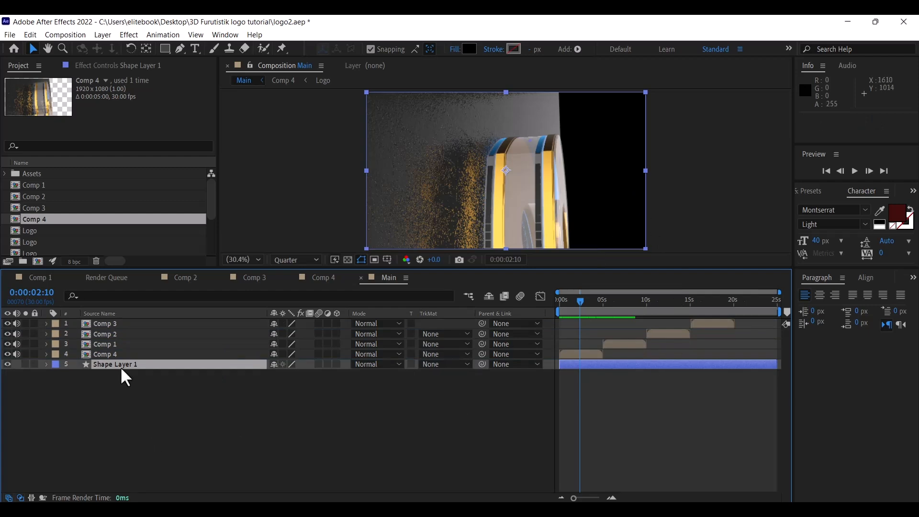
pyautogui.press('Return')
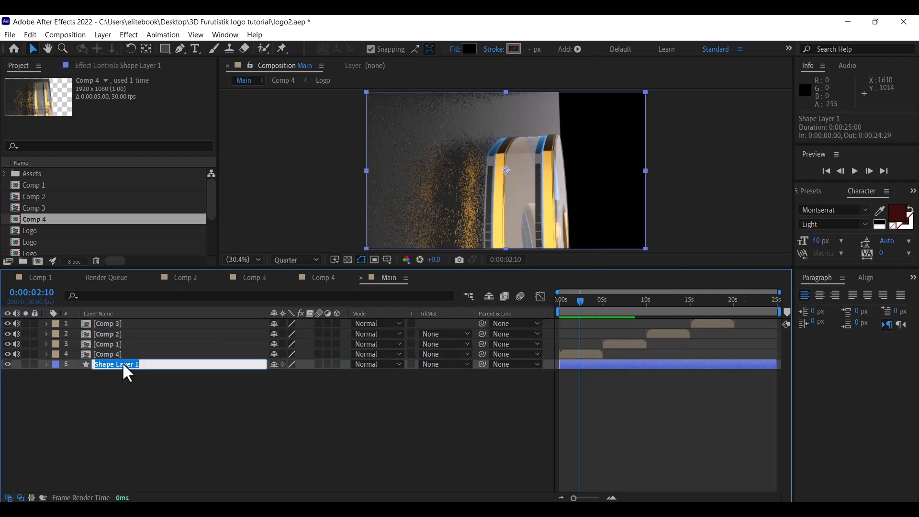
pyautogui.write('bg')
pyautogui.press('Return')
pyautogui.moveTo(667, 301); pyautogui.dragTo(598, 310)
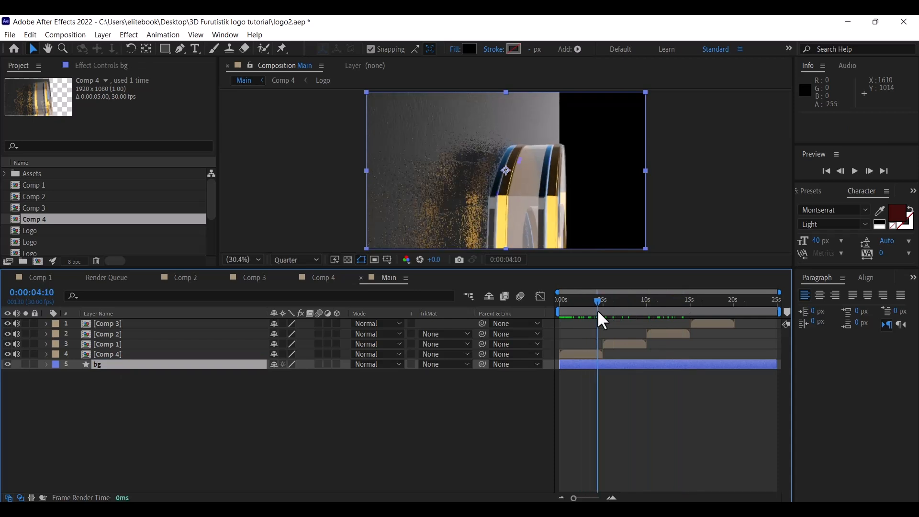
# Key Comp 4's opacity down to 0% at 0:00:05:00 and nudge Comp 1 to start at 5:06
pyautogui.click(577, 355)
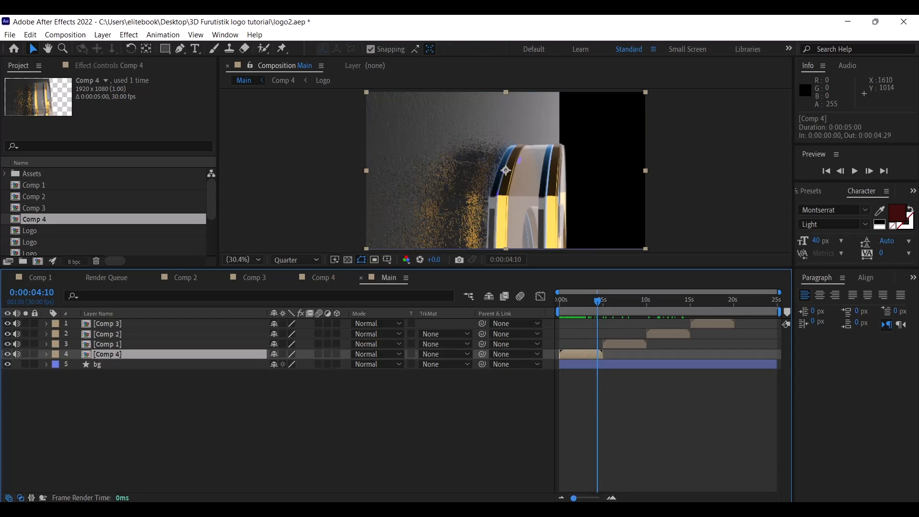
pyautogui.moveTo(574, 498); pyautogui.dragTo(591, 498)
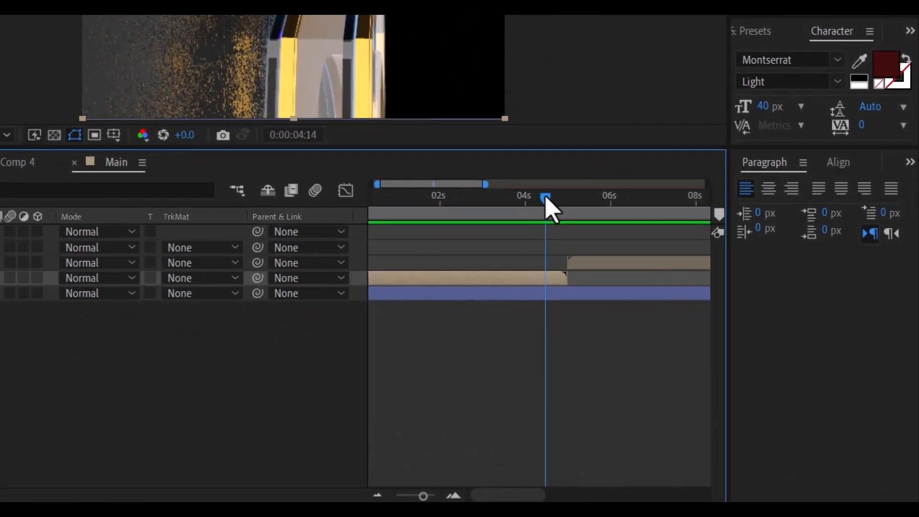
pyautogui.moveTo(546, 197); pyautogui.dragTo(552, 199)
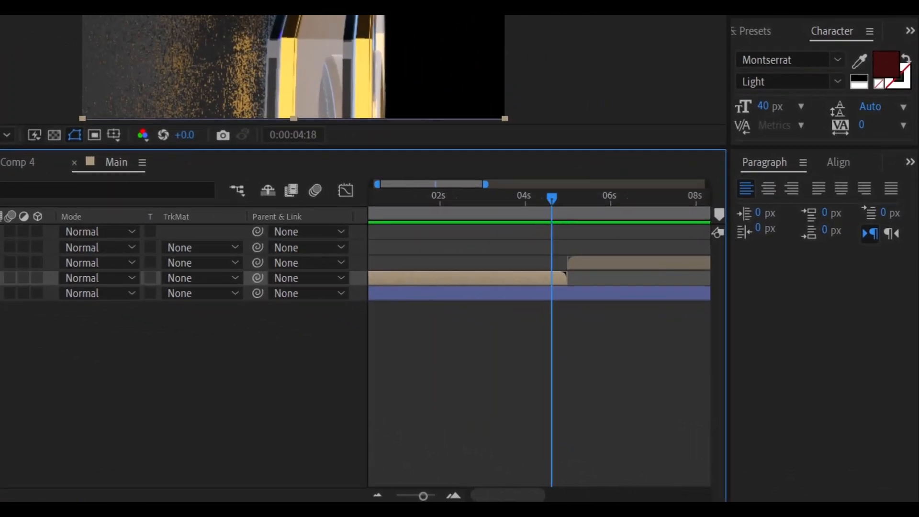
pyautogui.press('p')
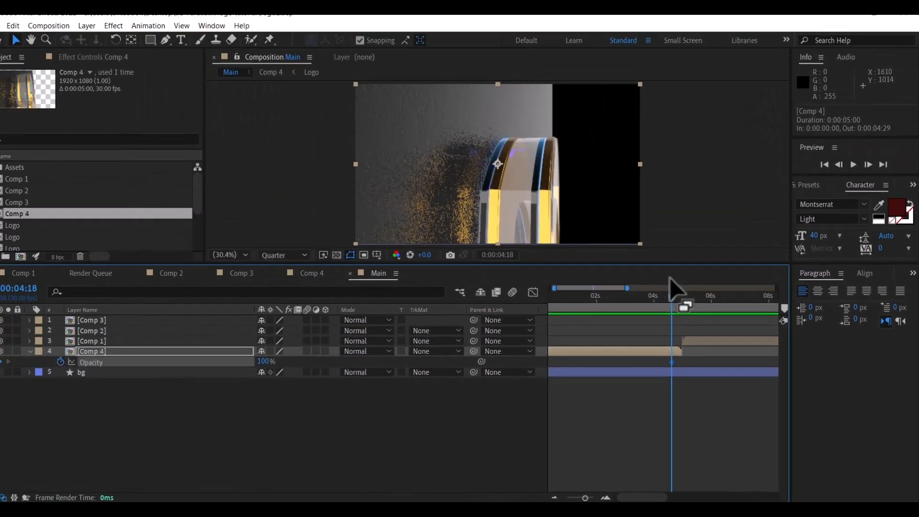
pyautogui.moveTo(670, 294); pyautogui.dragTo(681, 301)
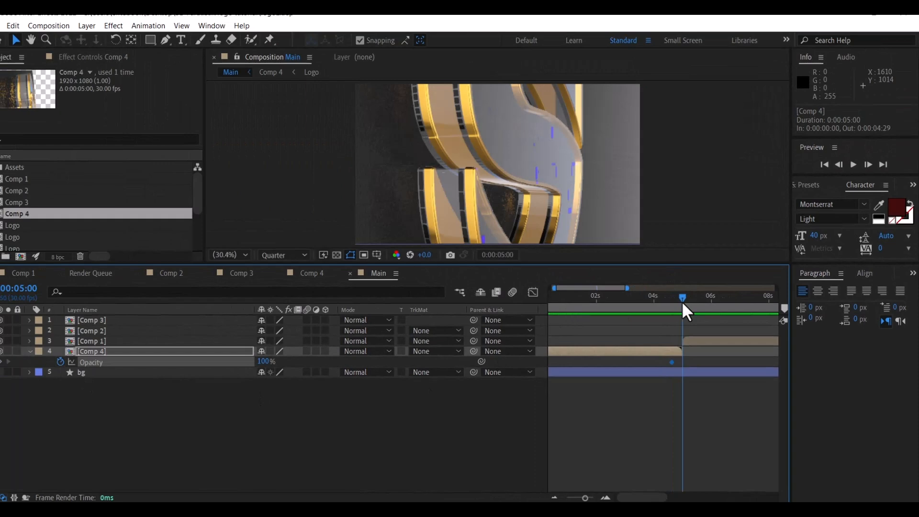
pyautogui.press('pageup')
pyautogui.press('pageup')
pyautogui.press('pagedown')
pyautogui.press('pagedown')
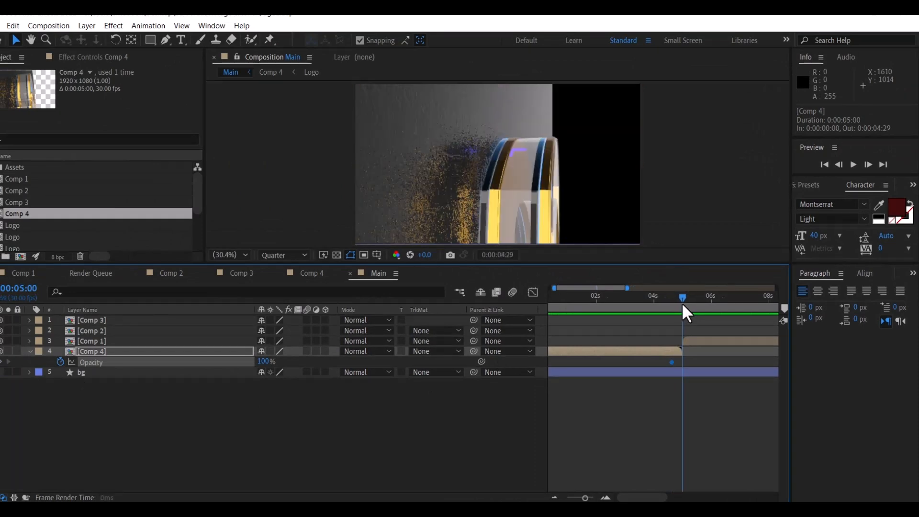
pyautogui.click(265, 361)
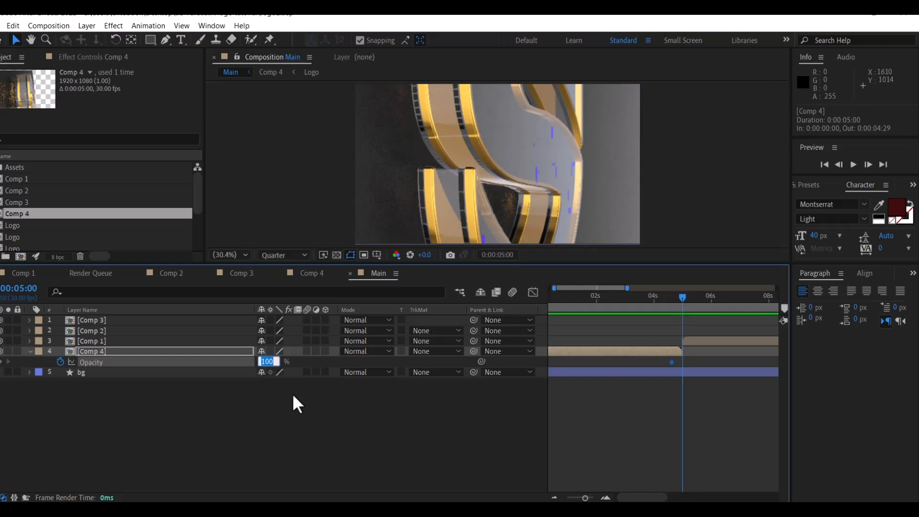
pyautogui.write('0')
pyautogui.press('Return')
pyautogui.moveTo(699, 340); pyautogui.dragTo(702, 339)
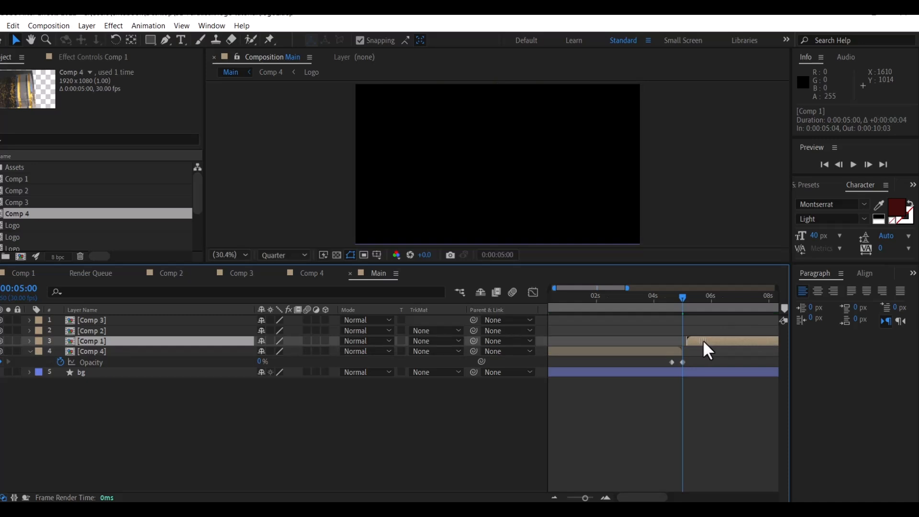
pyautogui.moveTo(683, 297)
pyautogui.mouseDown()
pyautogui.moveTo(668, 303)
pyautogui.moveTo(688, 309)
pyautogui.mouseUp()
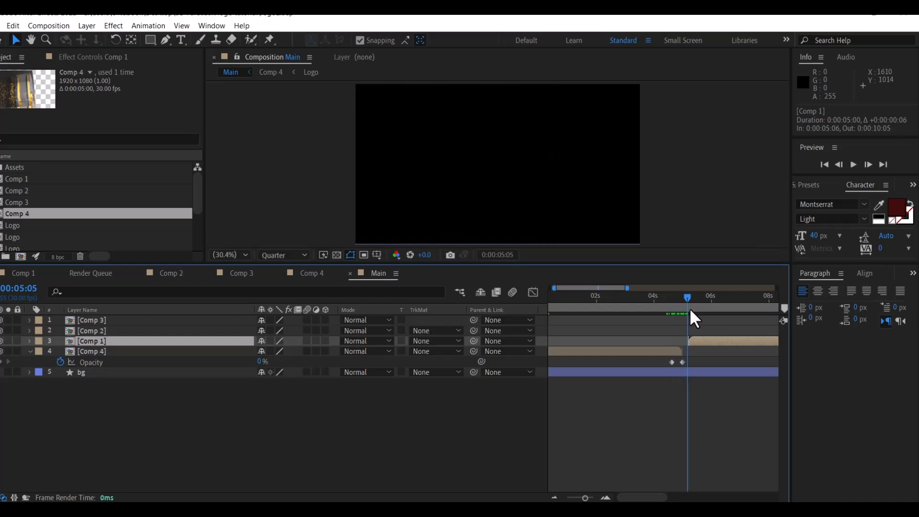
# Fade Comp 1 in from 0% opacity at 5:05 to 100% at 5:21, nudging Comp 4's keyframe earlier
pyautogui.click(721, 344)
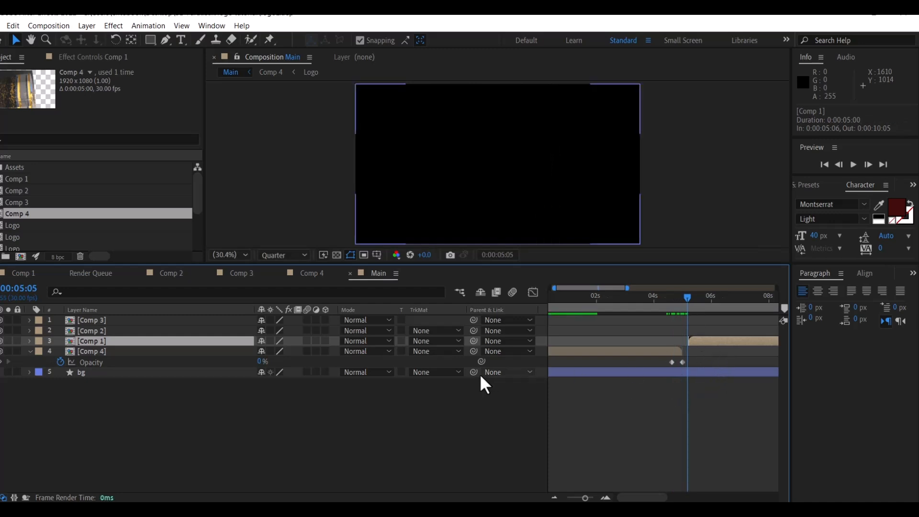
pyautogui.press('t')
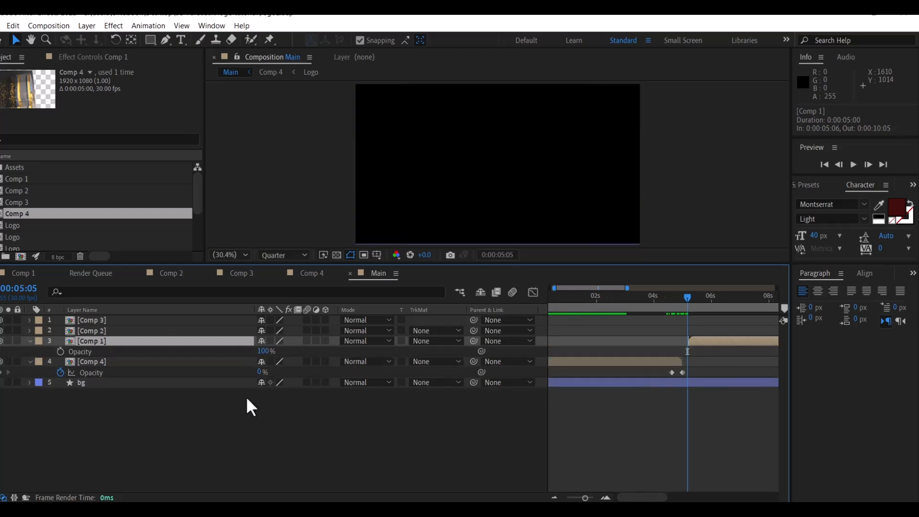
pyautogui.click(267, 355)
pyautogui.write('0')
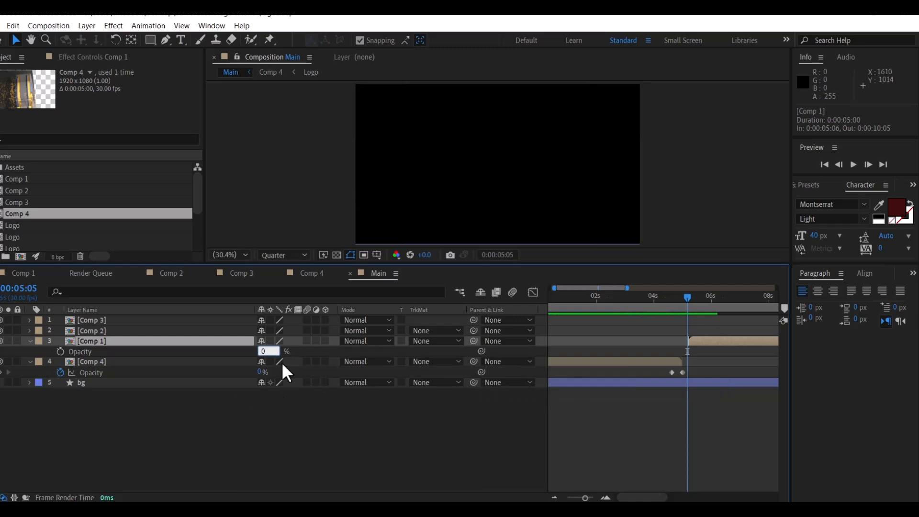
pyautogui.press('Return')
pyautogui.click(60, 351)
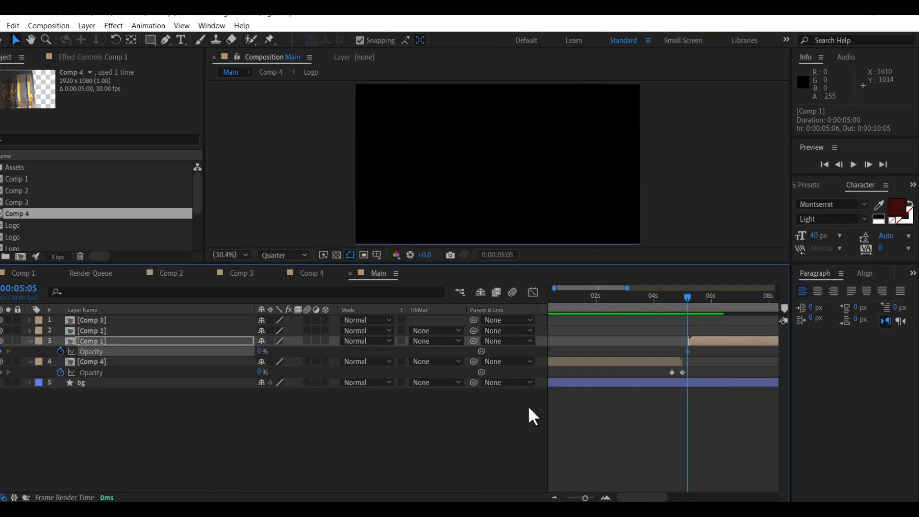
pyautogui.moveTo(687, 299); pyautogui.dragTo(702, 300)
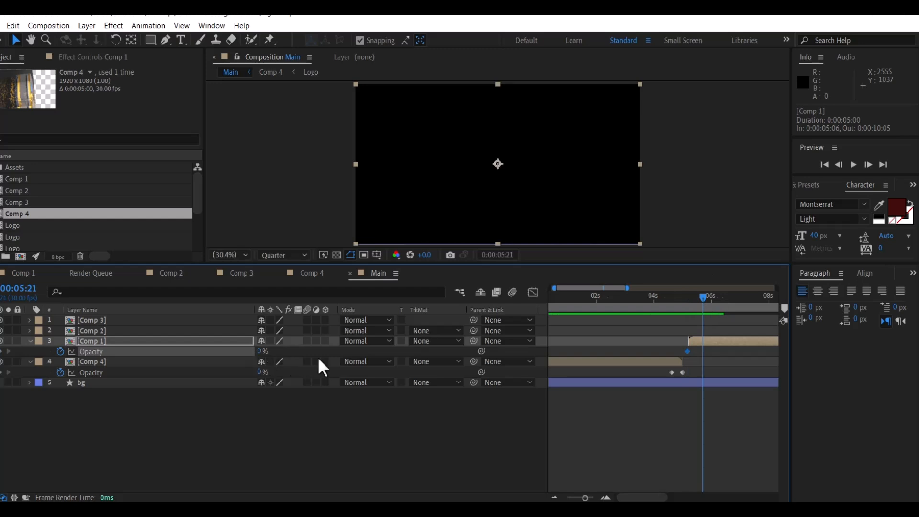
pyautogui.click(260, 351)
pyautogui.write('100')
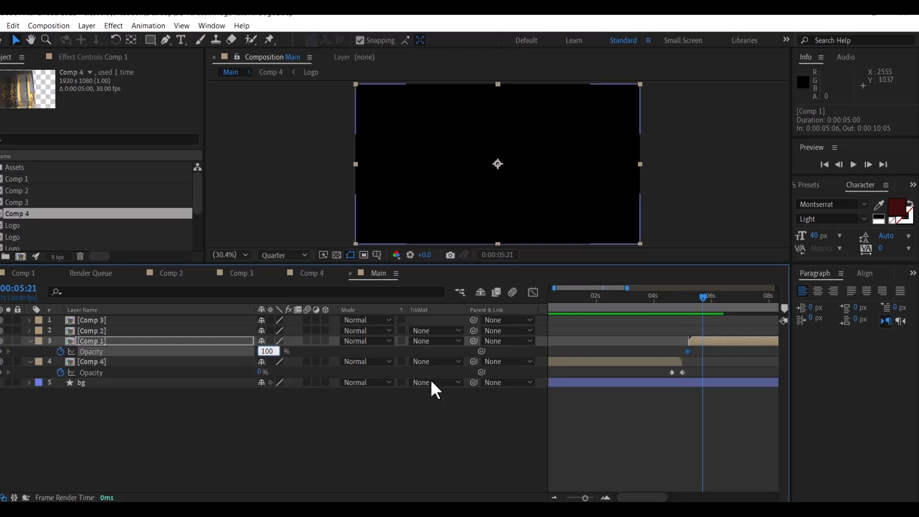
pyautogui.press('Return')
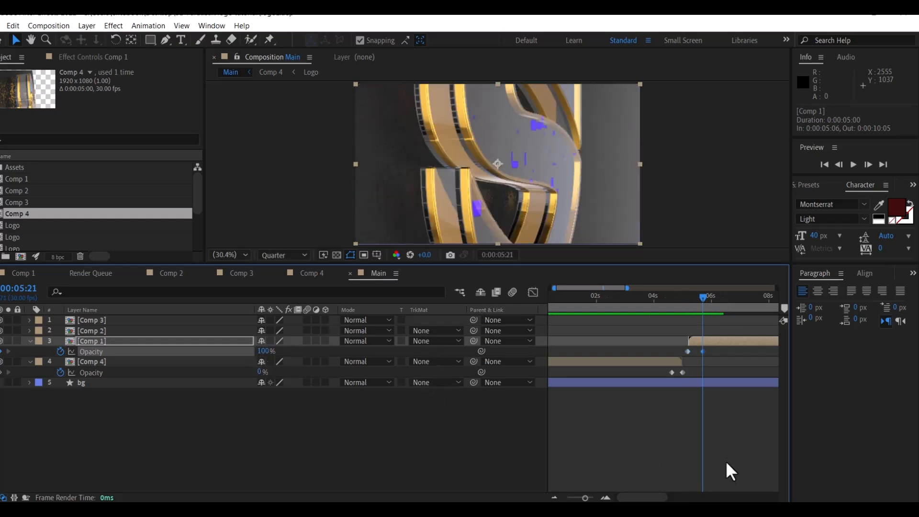
pyautogui.moveTo(673, 372); pyautogui.dragTo(670, 371)
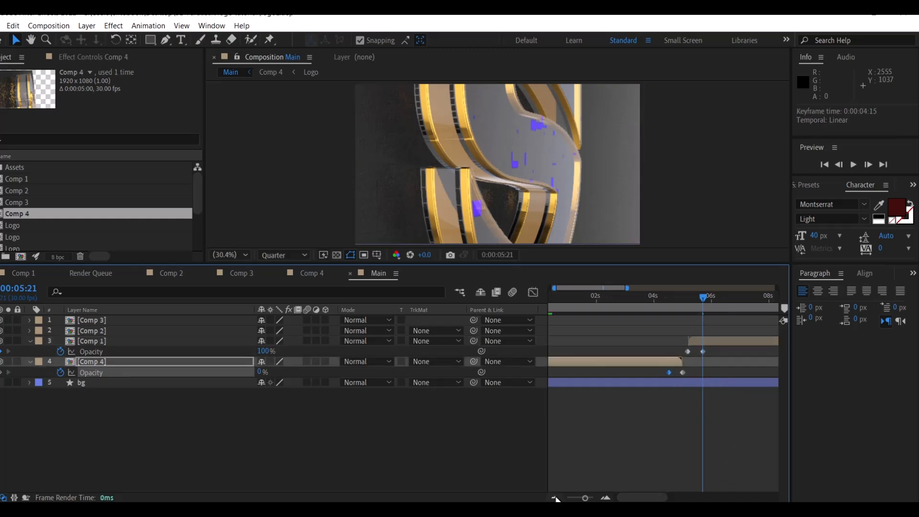
pyautogui.moveTo(700, 297); pyautogui.dragTo(730, 311)
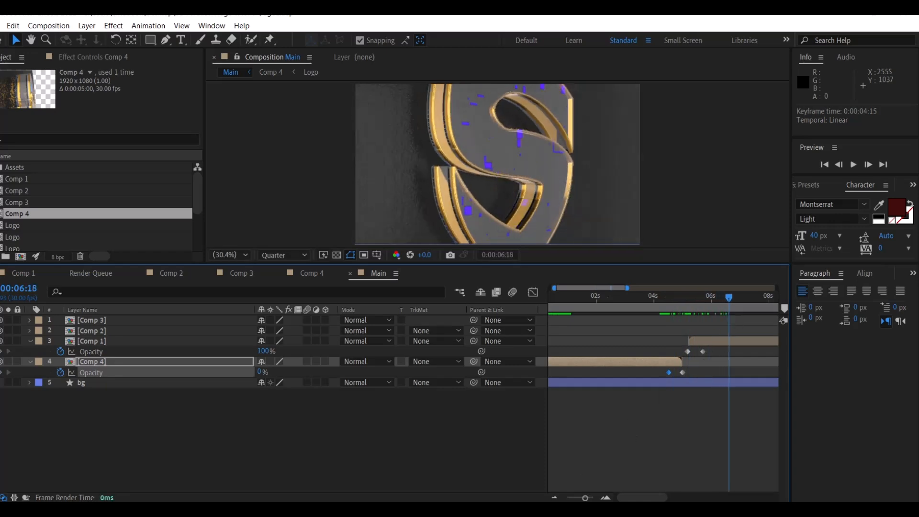
# Fade Comp 1 out with a 100% opacity keyframe at 9:20 and 0% at 10:05
pyautogui.moveTo(634, 499); pyautogui.dragTo(665, 500)
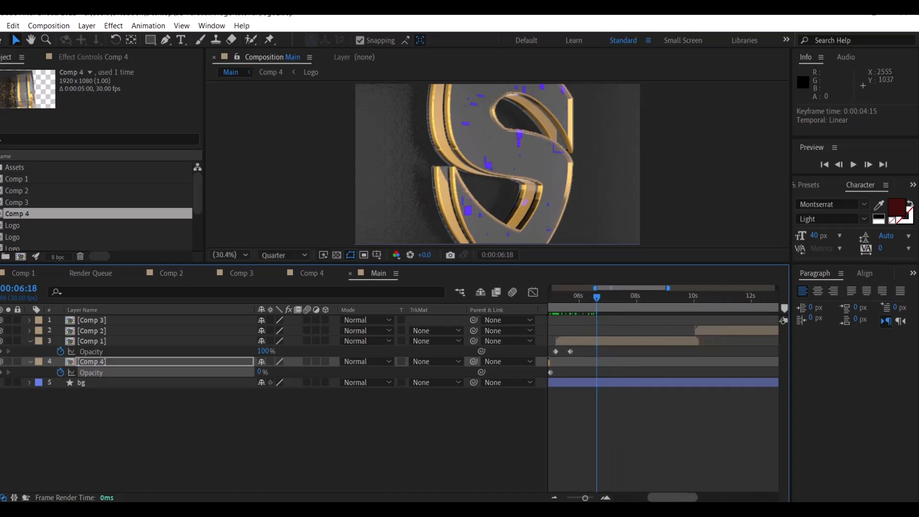
pyautogui.moveTo(592, 294); pyautogui.dragTo(684, 307)
pyautogui.moveTo(717, 330); pyautogui.dragTo(748, 331)
pyautogui.click(638, 343)
pyautogui.click(2, 352)
pyautogui.moveTo(686, 296); pyautogui.dragTo(699, 299)
pyautogui.click(265, 351)
pyautogui.write('0')
pyautogui.press('Return')
pyautogui.moveTo(676, 500); pyautogui.dragTo(691, 500)
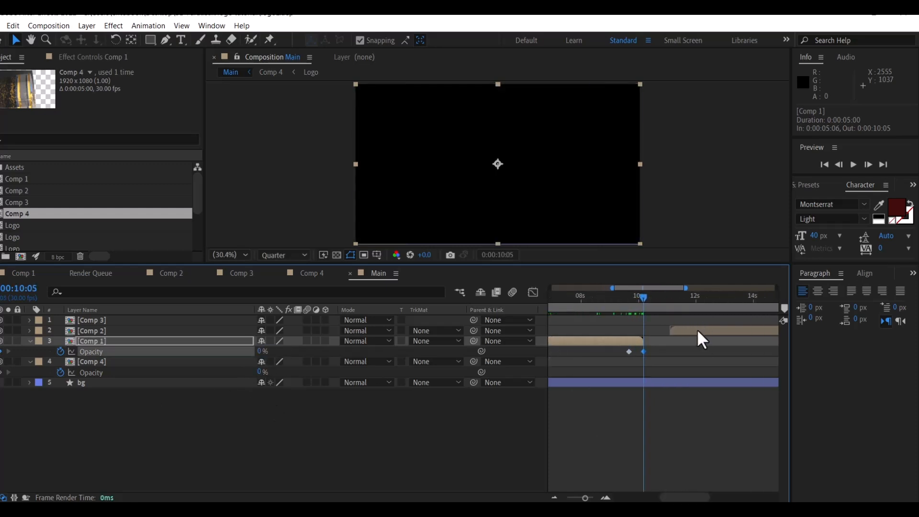
pyautogui.moveTo(697, 329); pyautogui.dragTo(682, 328)
# Move Comp 2 to start at 10:18 and fade its opacity from 0% to 100% by 11:04
pyautogui.moveTo(643, 296); pyautogui.dragTo(653, 297)
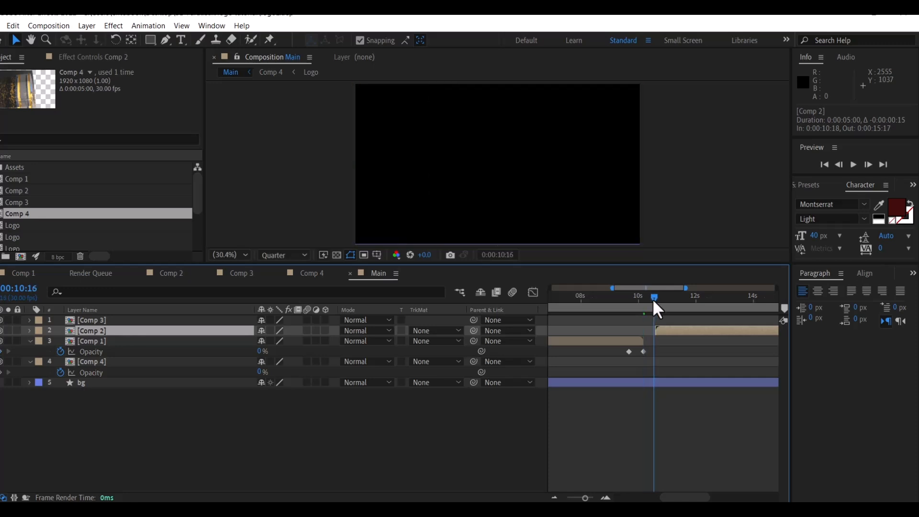
pyautogui.press('t')
pyautogui.click(263, 341)
pyautogui.write('0')
pyautogui.press('Return')
pyautogui.click(60, 341)
pyautogui.click(656, 297)
pyautogui.click(670, 301)
pyautogui.click(262, 341)
pyautogui.write('100')
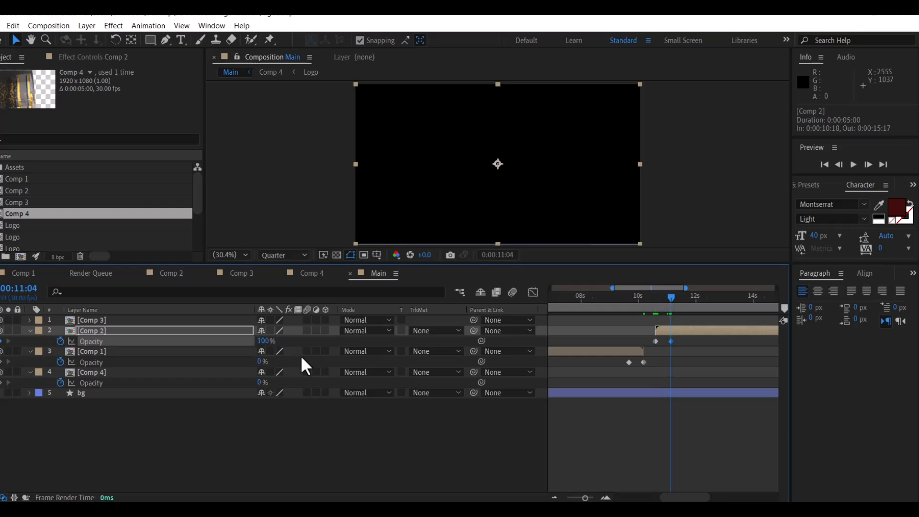
pyautogui.press('Return')
# Fade Comp 2 out with a 100% opacity keyframe at 15:02 and 0% at 15:17
pyautogui.moveTo(691, 498); pyautogui.dragTo(710, 498)
pyautogui.moveTo(583, 297); pyautogui.dragTo(708, 299)
pyautogui.click(691, 332)
pyautogui.click(3, 342)
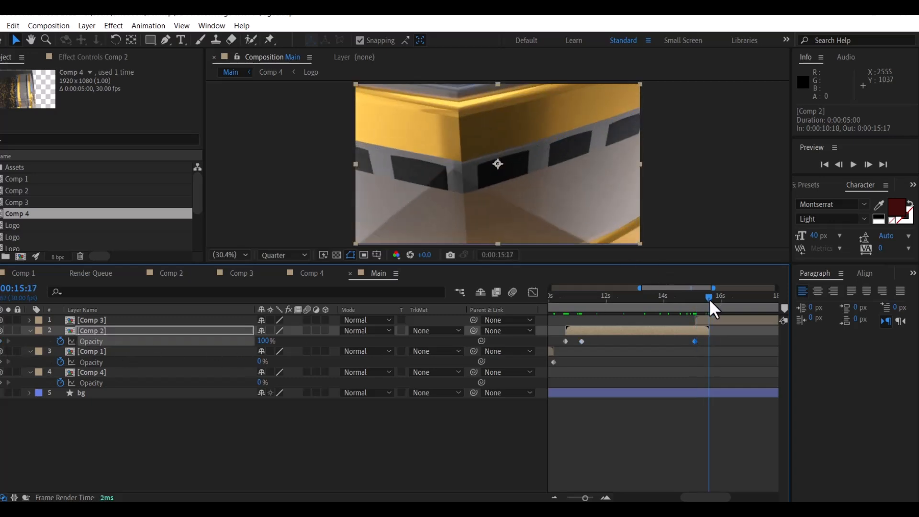
pyautogui.click(264, 341)
pyautogui.write('0')
pyautogui.press('Return')
pyautogui.moveTo(693, 497); pyautogui.dragTo(718, 496)
# Start Comp 3 at 15:26 and fade its opacity from 0% at 15:25 to 100% at 16:10
pyautogui.moveTo(623, 320); pyautogui.dragTo(644, 323)
pyautogui.press('t')
pyautogui.moveTo(603, 303); pyautogui.dragTo(606, 303)
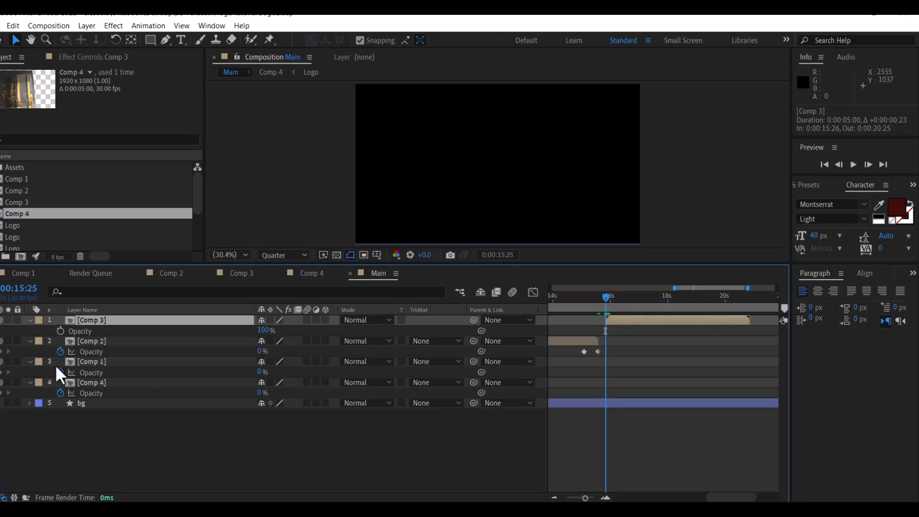
pyautogui.click(263, 331)
pyautogui.write('0')
pyautogui.press('Return')
pyautogui.click(60, 330)
pyautogui.moveTo(604, 303); pyautogui.dragTo(741, 308)
pyautogui.click(262, 330)
pyautogui.write('100')
pyautogui.press('Return')
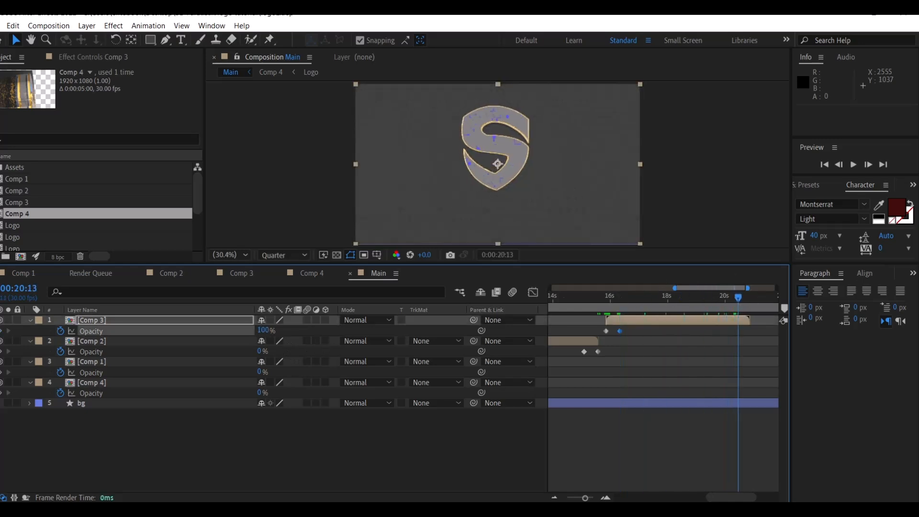